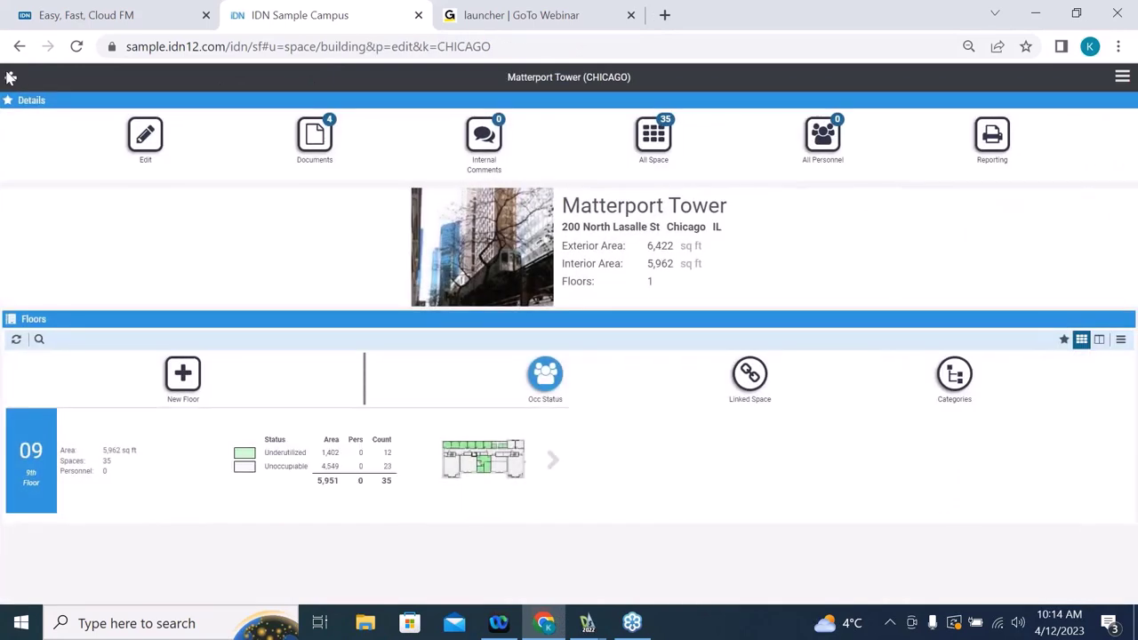
Step: Return to the building list, show it as image tiles, and open the details of the Commons building (12COM)
{"action": "left_click", "coordinate": [10, 78]}
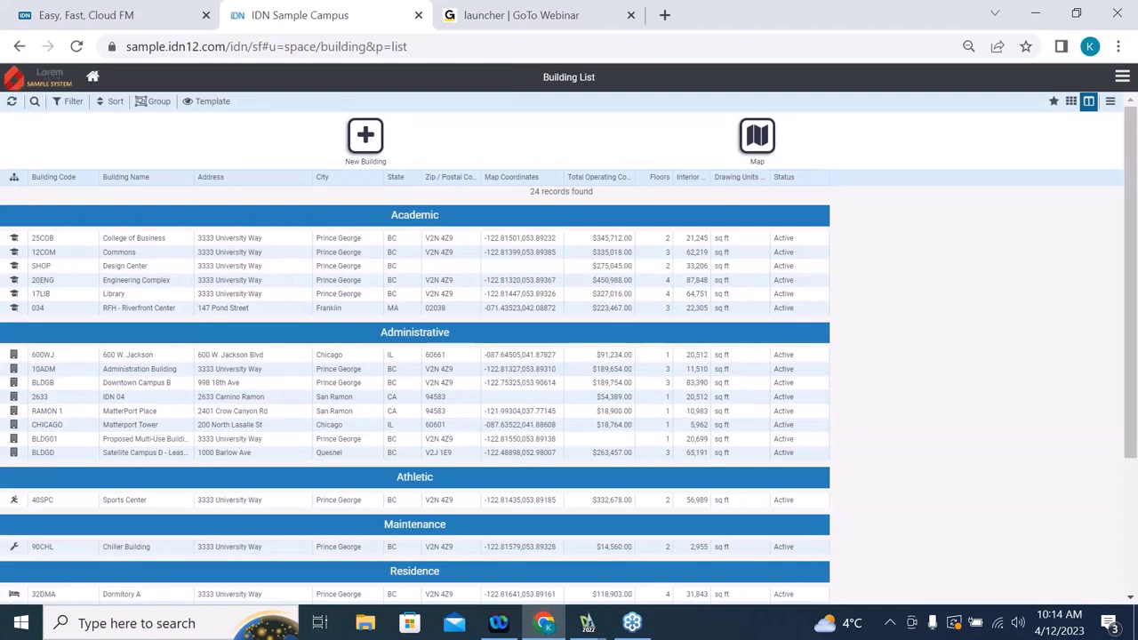
{"action": "left_click", "coordinate": [1071, 101]}
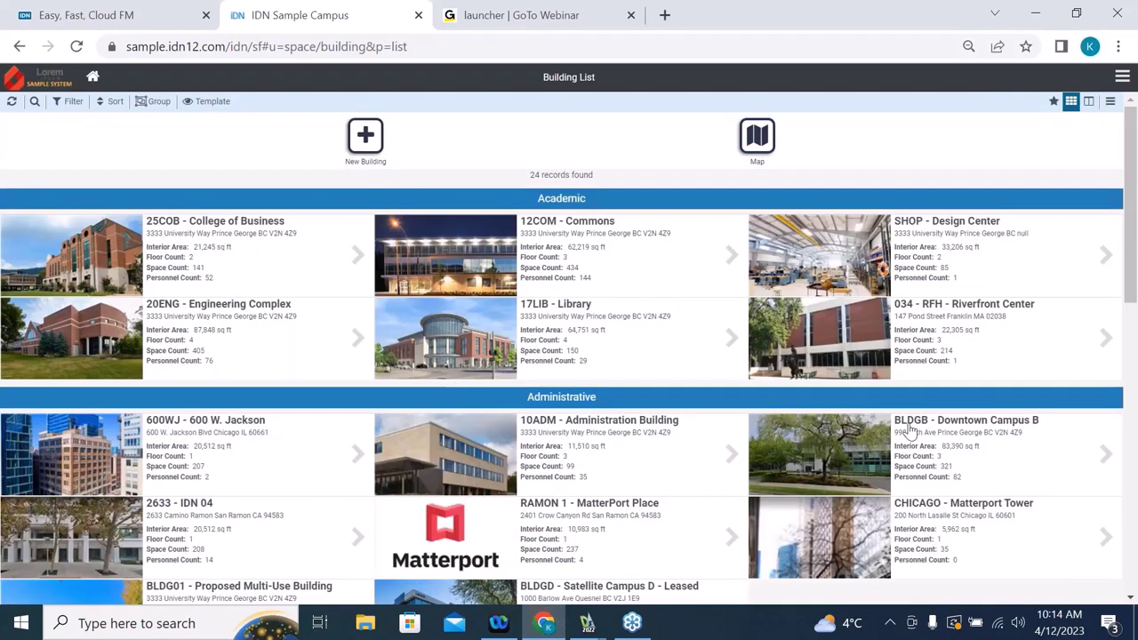
{"action": "left_click", "coordinate": [610, 257]}
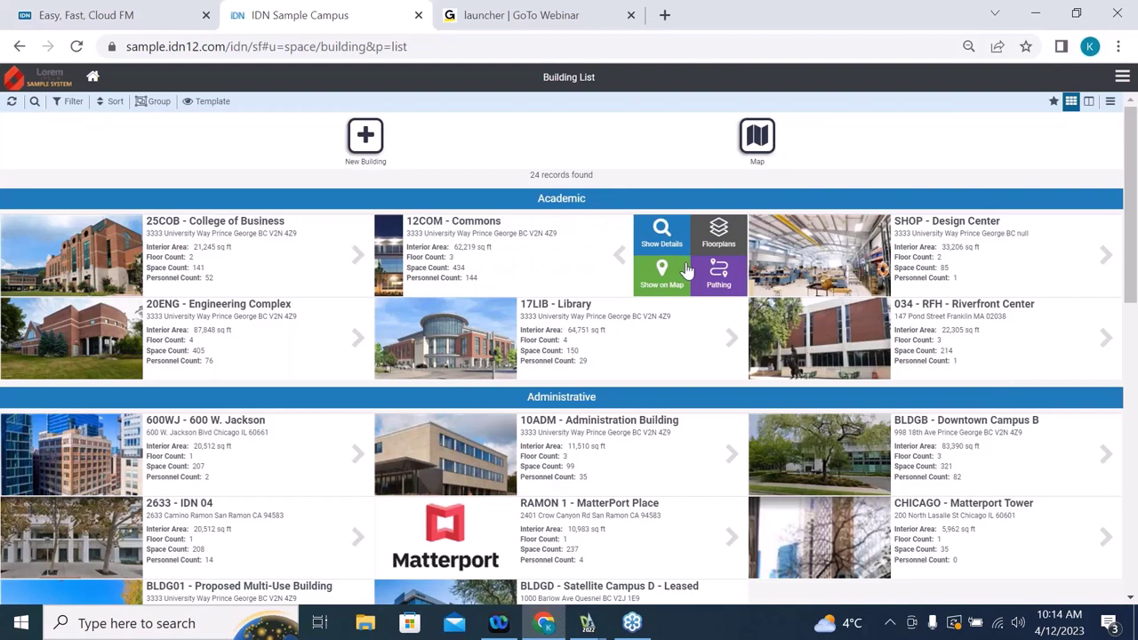
{"action": "left_click", "coordinate": [656, 235]}
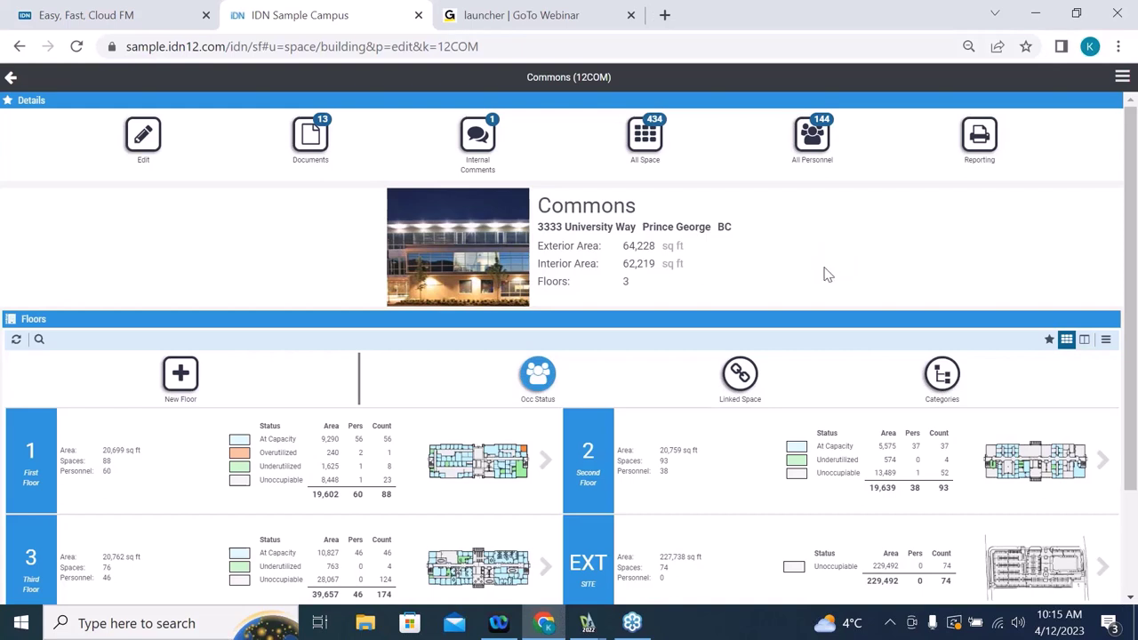
{"action": "scroll", "coordinate": [684, 284], "scroll_direction": "down", "scroll_amount": 2}
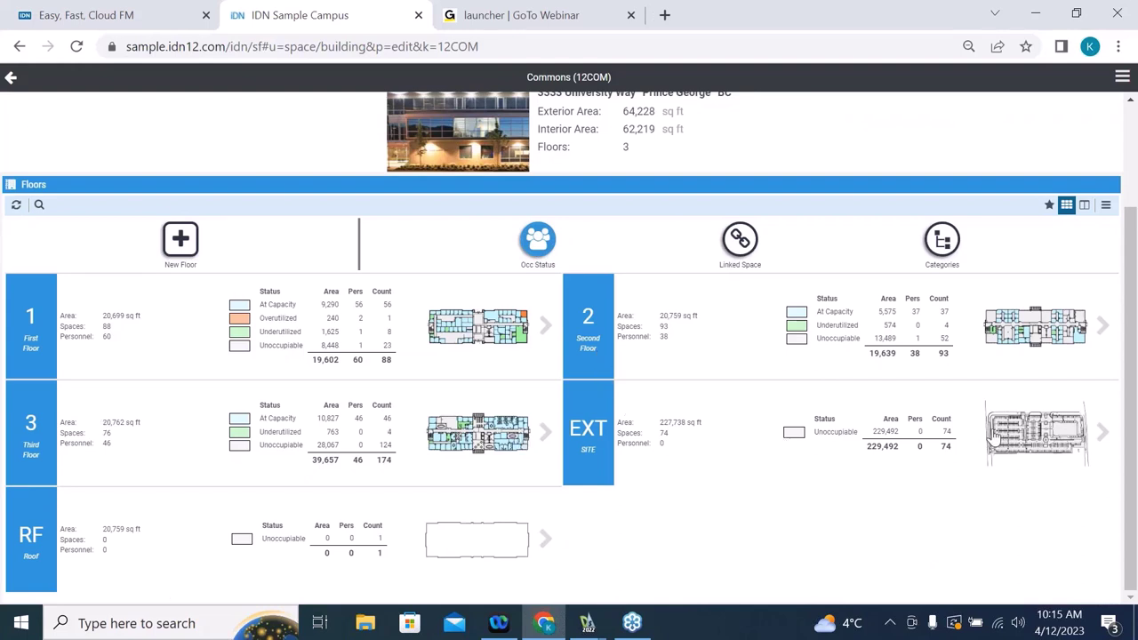
{"action": "scroll", "coordinate": [994, 435], "scroll_direction": "up", "scroll_amount": 3}
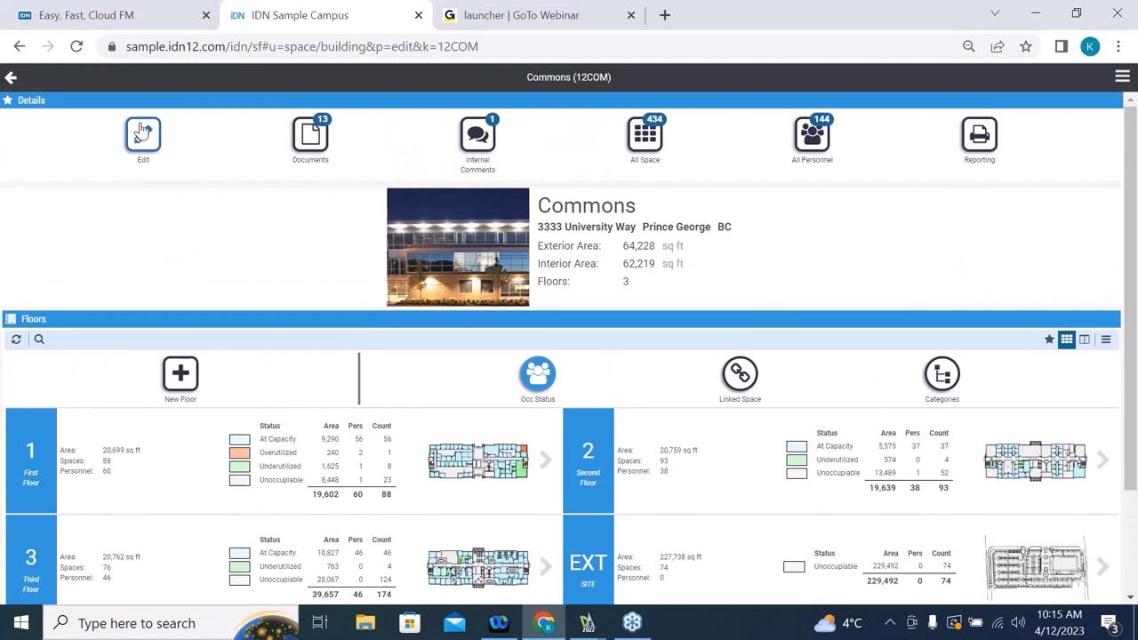
Step: Review the Commons building's edit form and its list of all spaces, returning to the building details
{"action": "left_click", "coordinate": [140, 134]}
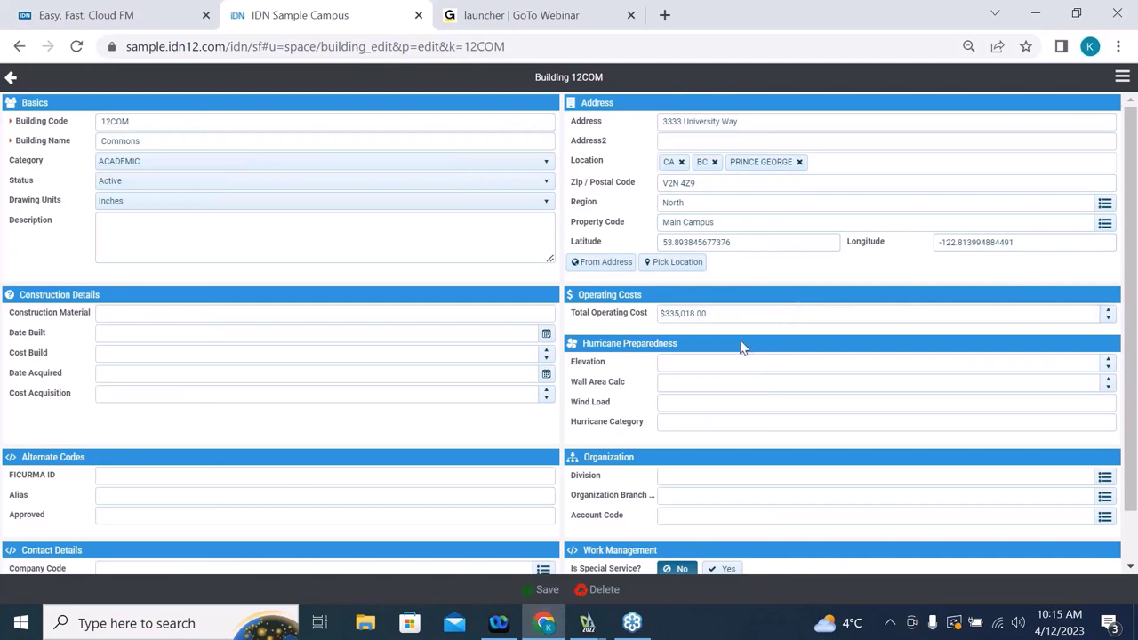
{"action": "scroll", "coordinate": [350, 310], "scroll_direction": "down", "scroll_amount": 2}
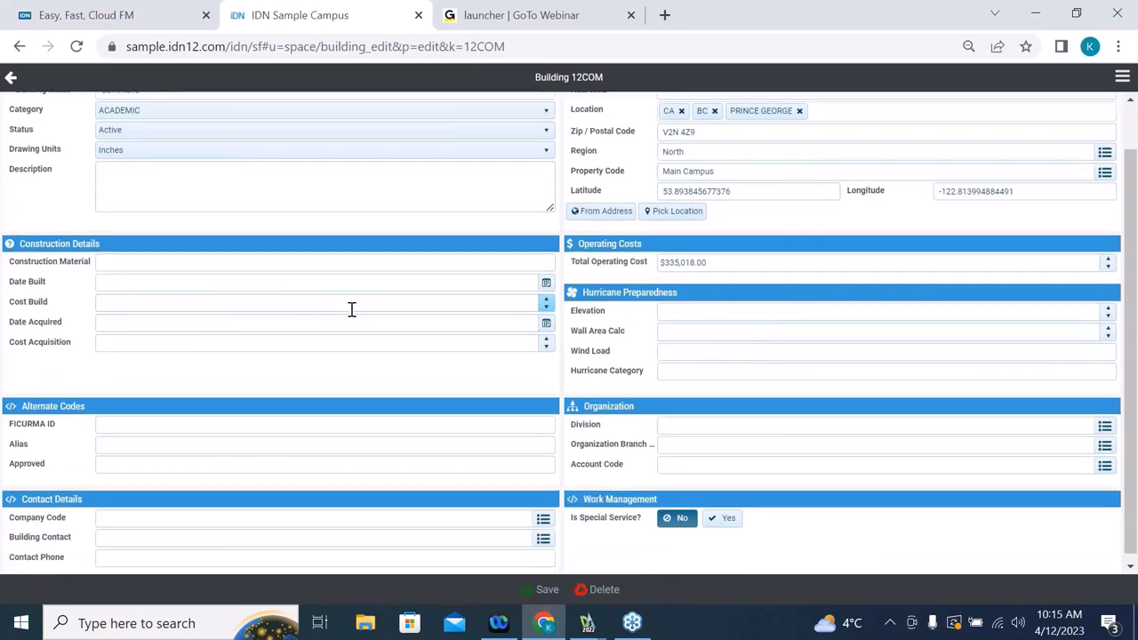
{"action": "scroll", "coordinate": [352, 309], "scroll_direction": "up", "scroll_amount": 2}
{"action": "left_click", "coordinate": [11, 77]}
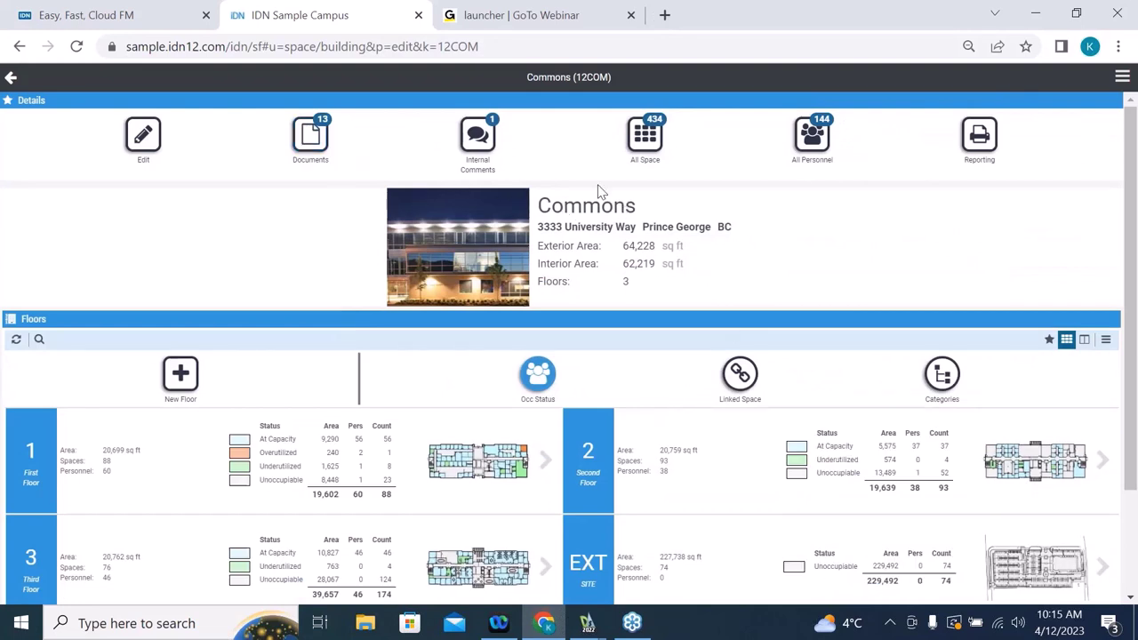
{"action": "left_click", "coordinate": [650, 144]}
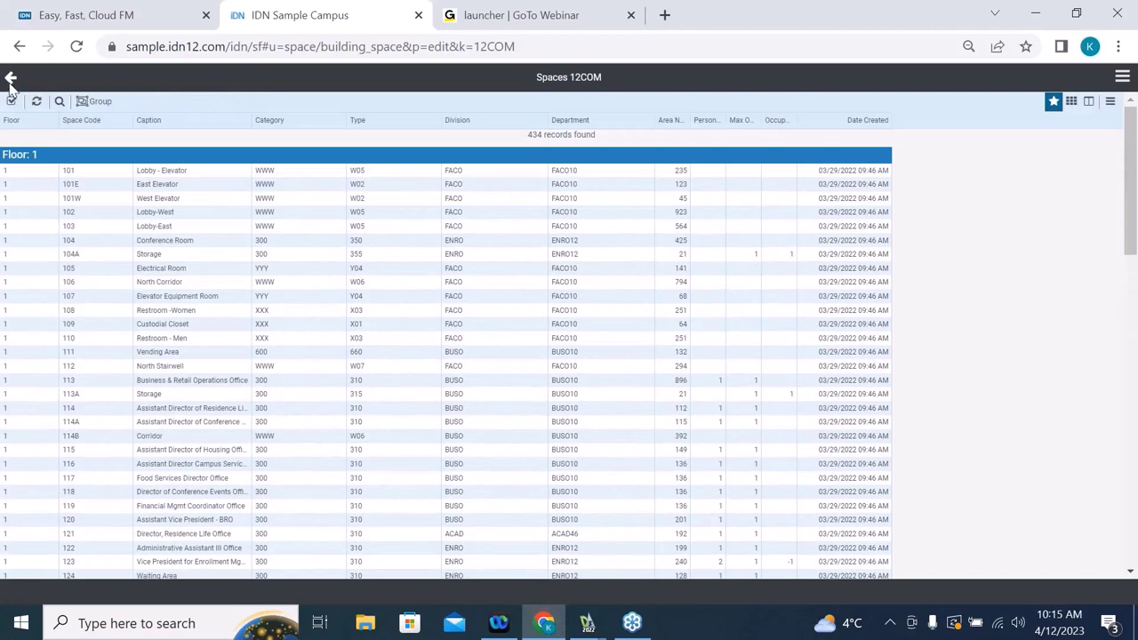
{"action": "left_click", "coordinate": [11, 78]}
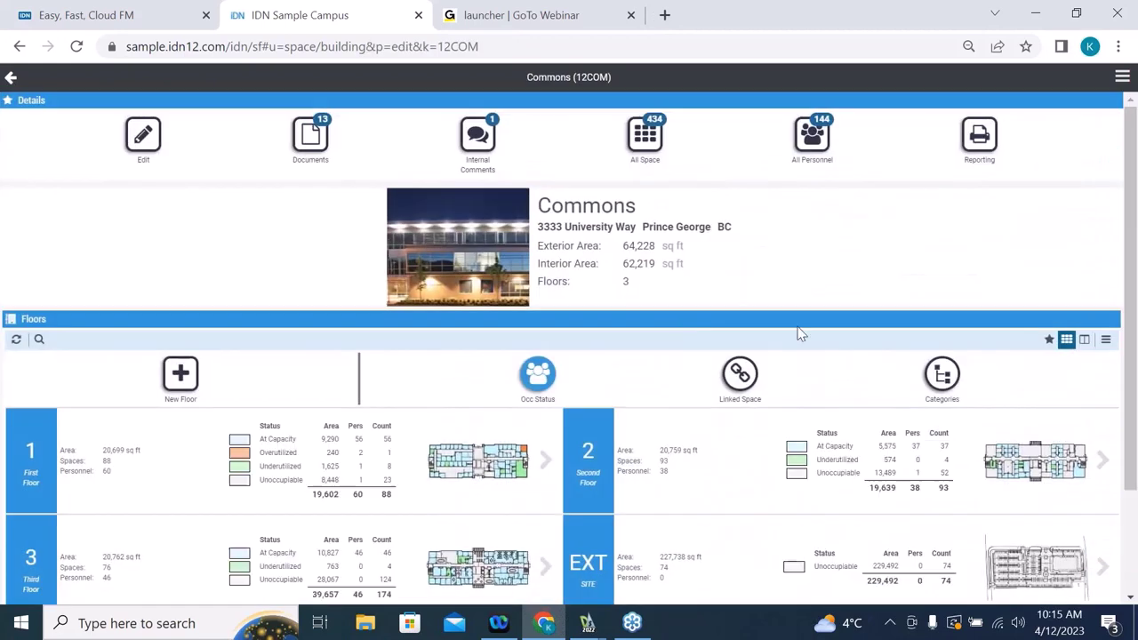
Step: Open the Space Summary report for the Commons building from its available reports
{"action": "left_click", "coordinate": [981, 140]}
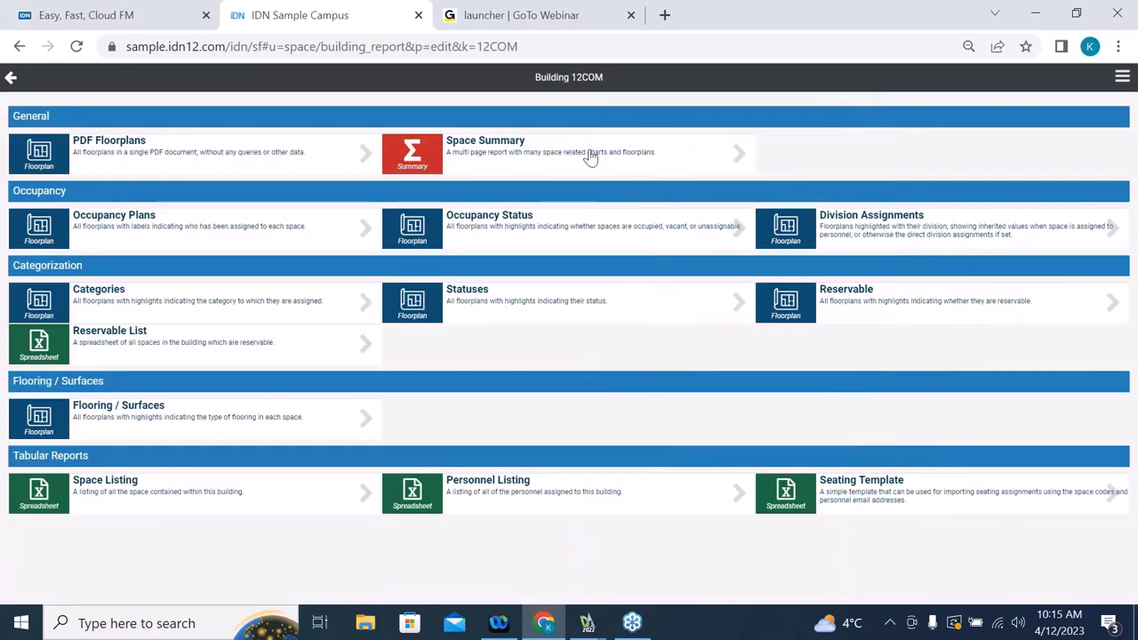
{"action": "left_click", "coordinate": [638, 154]}
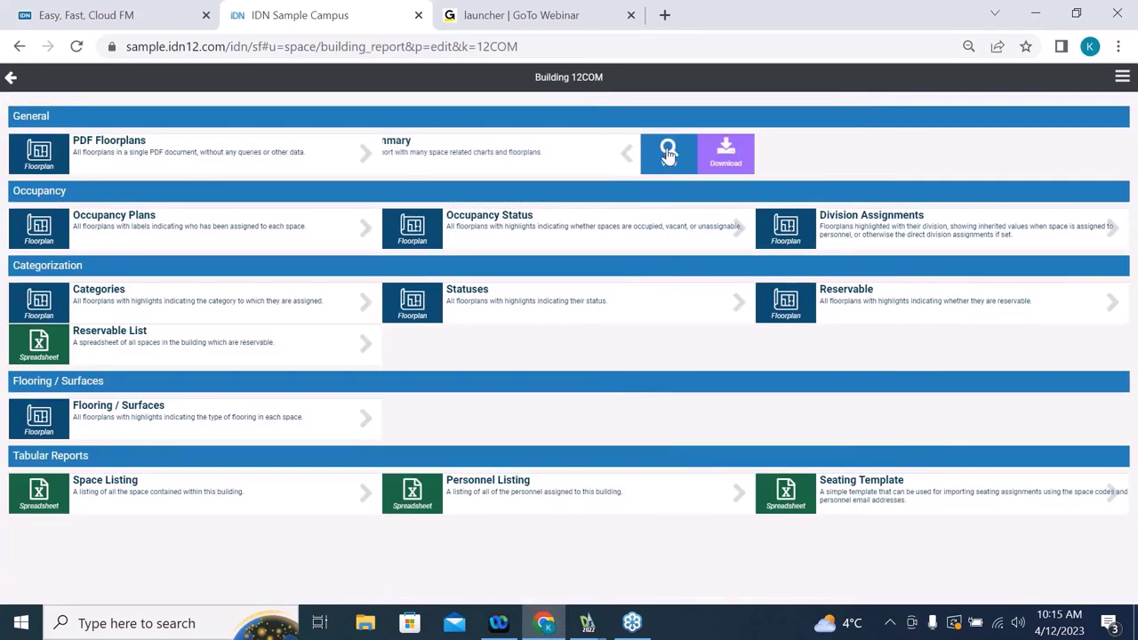
{"action": "left_click", "coordinate": [669, 154]}
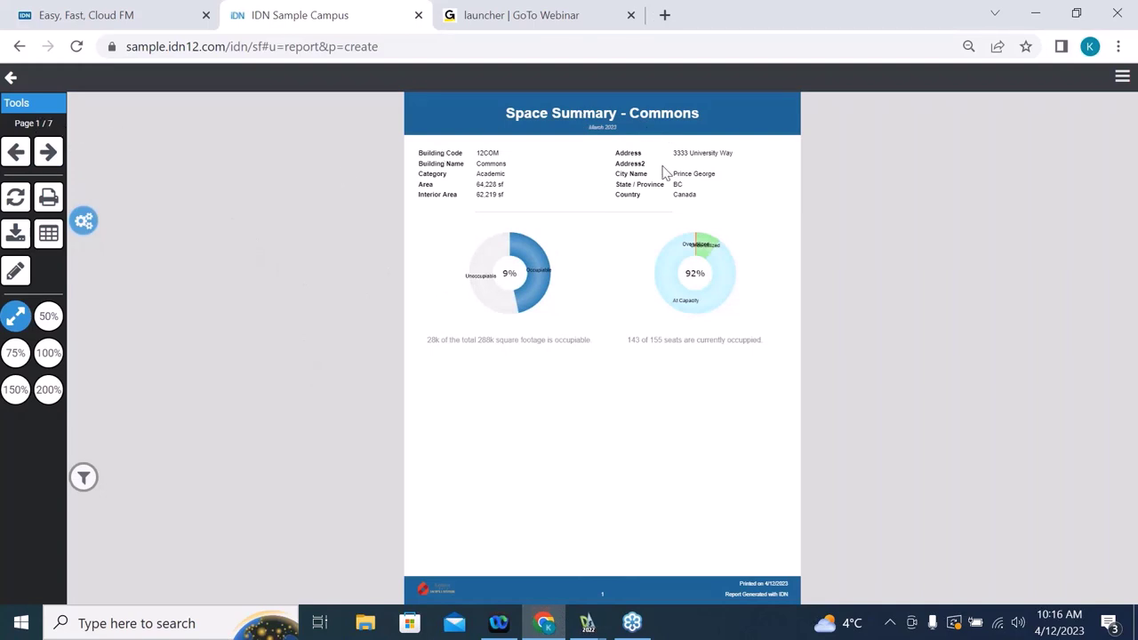
Step: Page through the Space Summary report to page 7, covering the charts and every floor plan, and return to the building details
{"action": "left_click", "coordinate": [49, 153]}
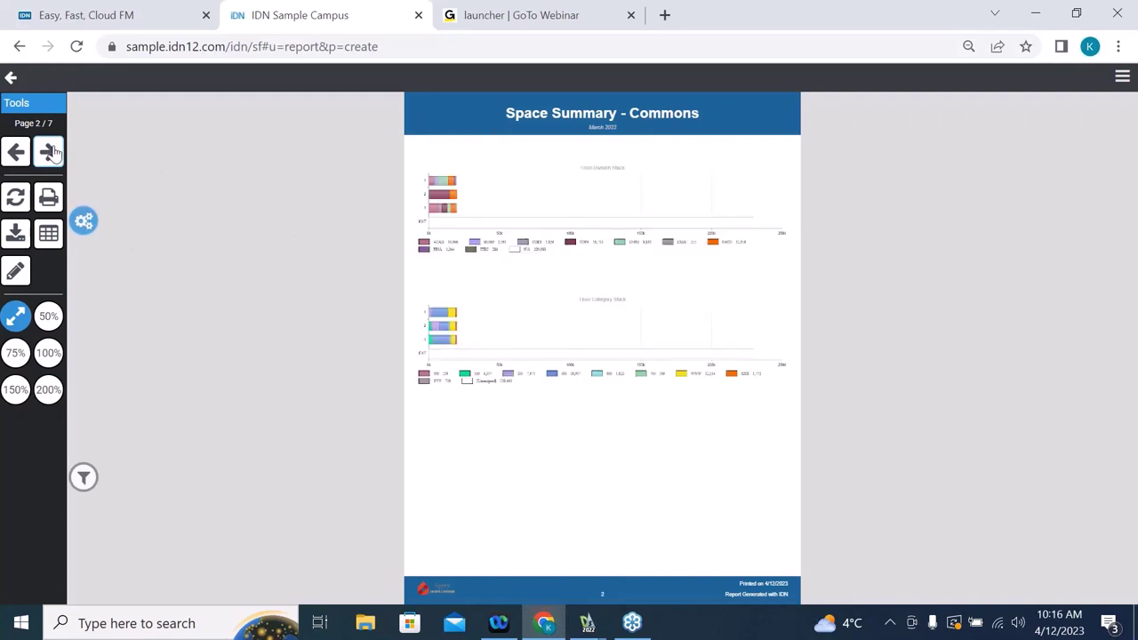
{"action": "left_click", "coordinate": [50, 152]}
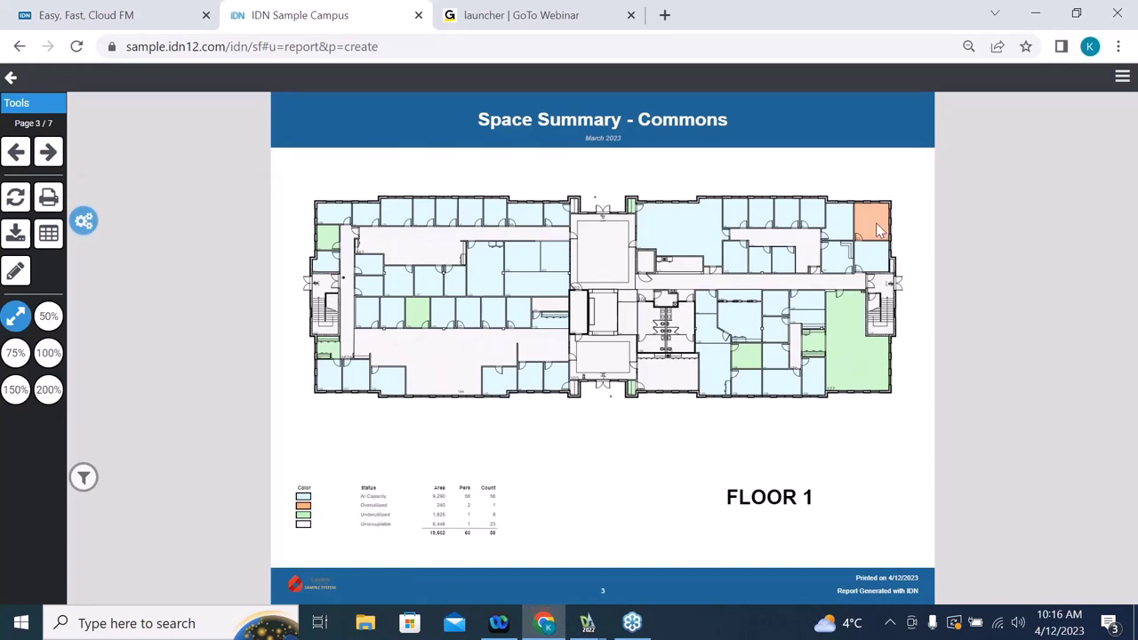
{"action": "left_click", "coordinate": [48, 153]}
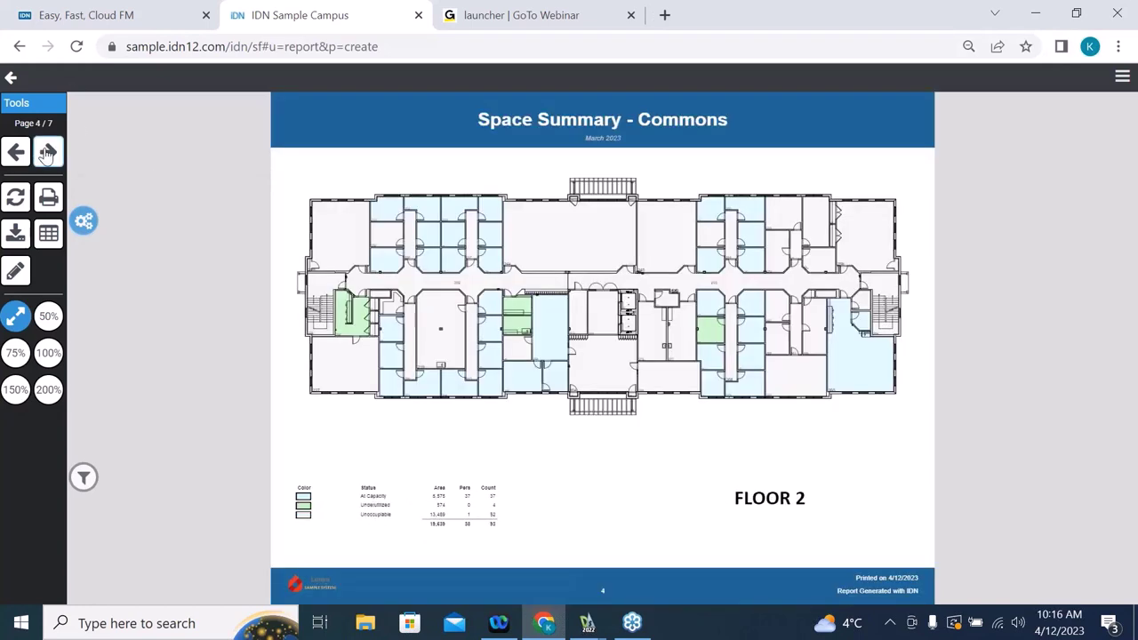
{"action": "left_click", "coordinate": [48, 153]}
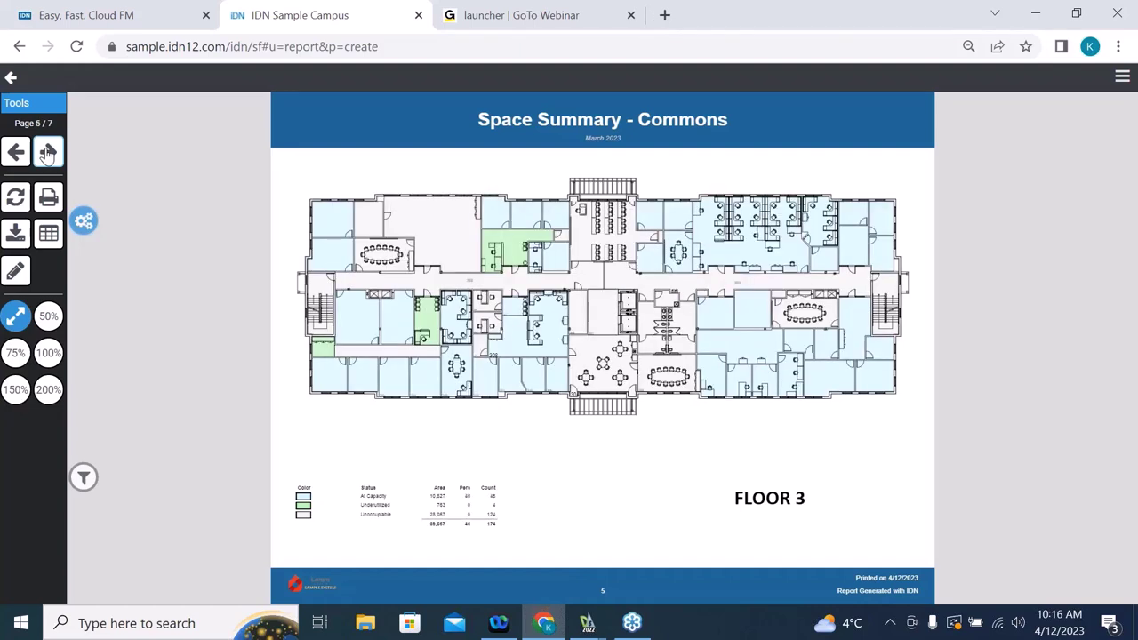
{"action": "left_click", "coordinate": [51, 154]}
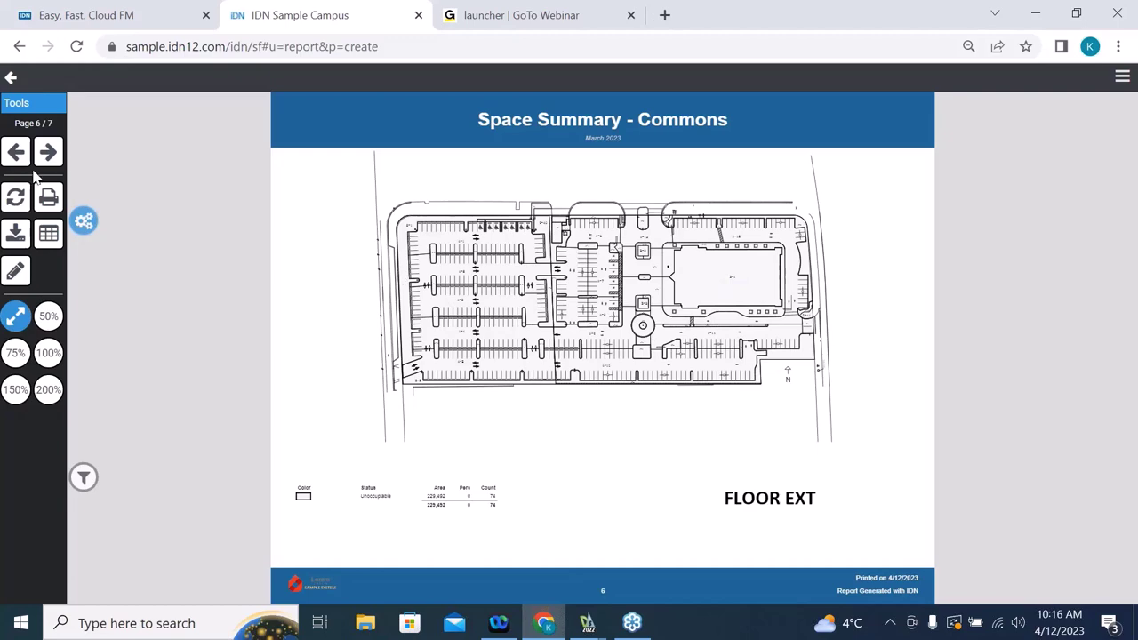
{"action": "left_click", "coordinate": [50, 154]}
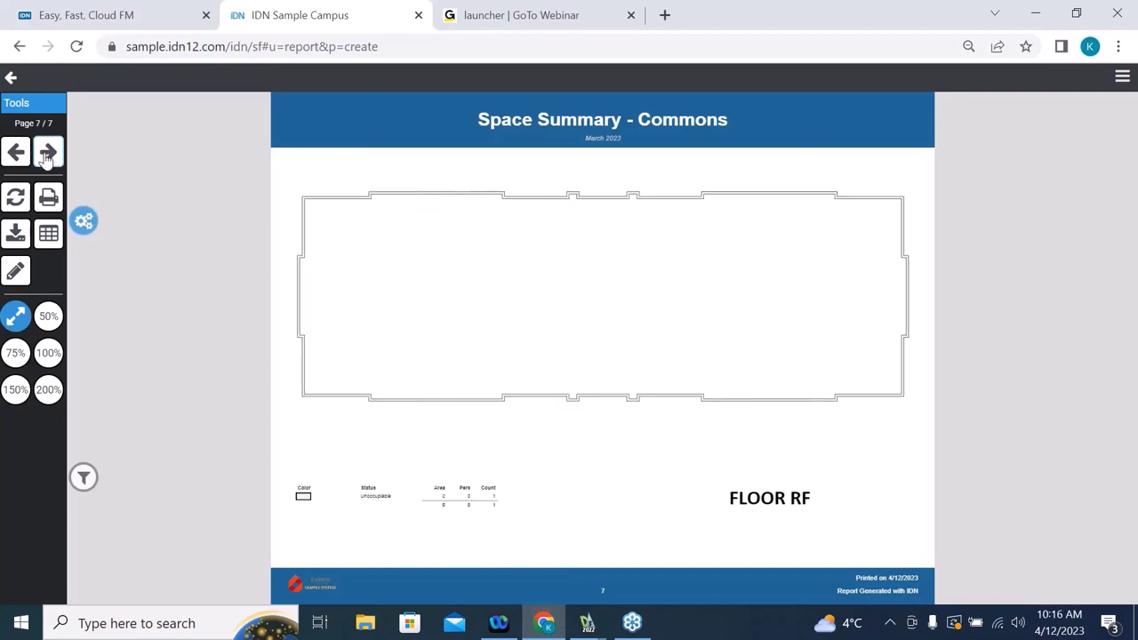
{"action": "left_click", "coordinate": [10, 77]}
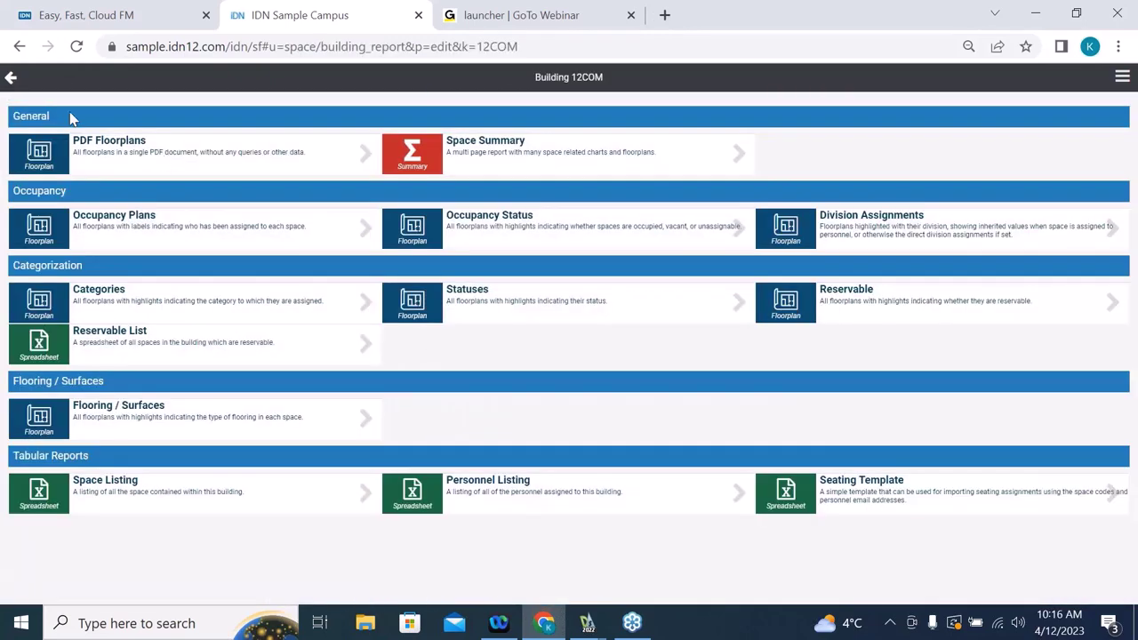
{"action": "left_click", "coordinate": [11, 79]}
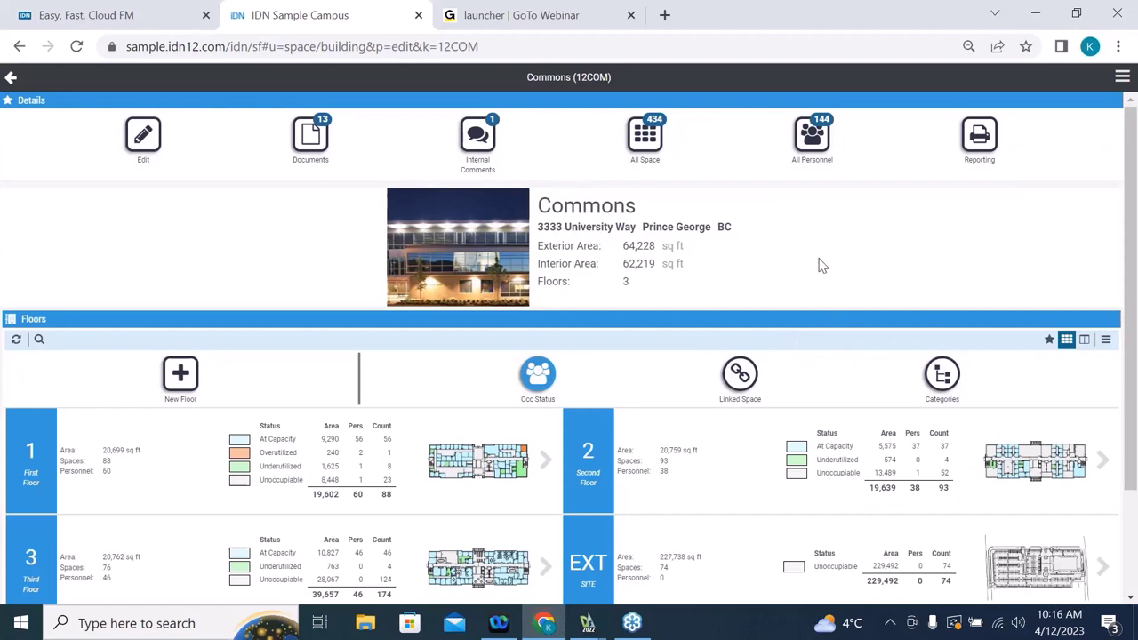
Step: Colour the floor thumbnails by Categories and open the floorplan of the Commons building's first floor
{"action": "scroll", "coordinate": [533, 298], "scroll_direction": "down", "scroll_amount": 1}
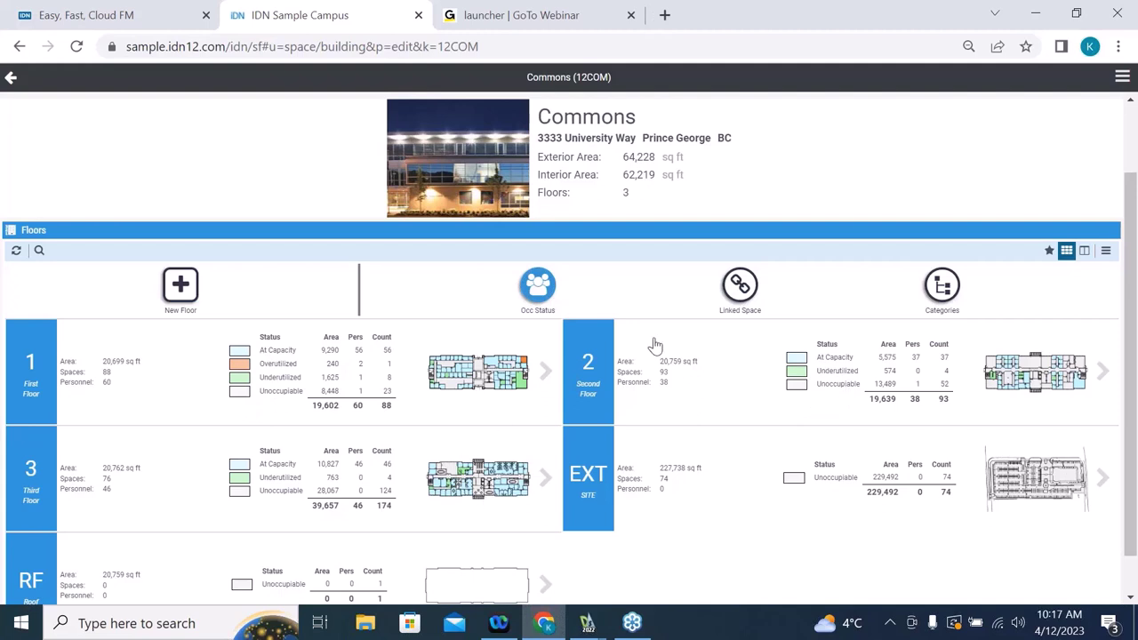
{"action": "left_click", "coordinate": [948, 298]}
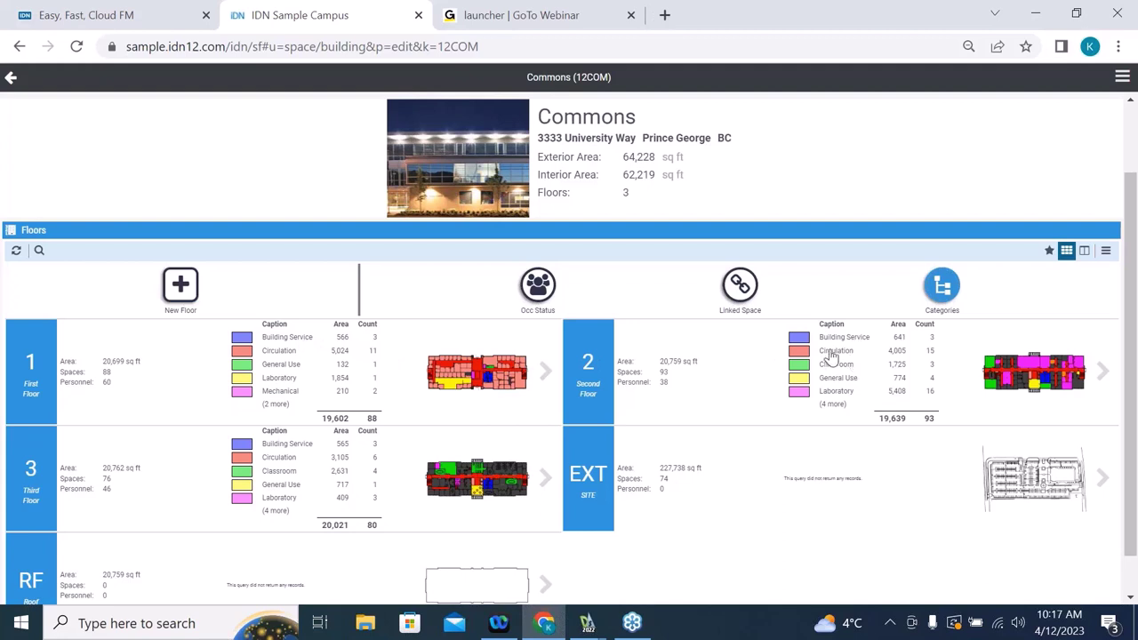
{"action": "left_click", "coordinate": [542, 379]}
{"action": "left_click", "coordinate": [481, 400]}
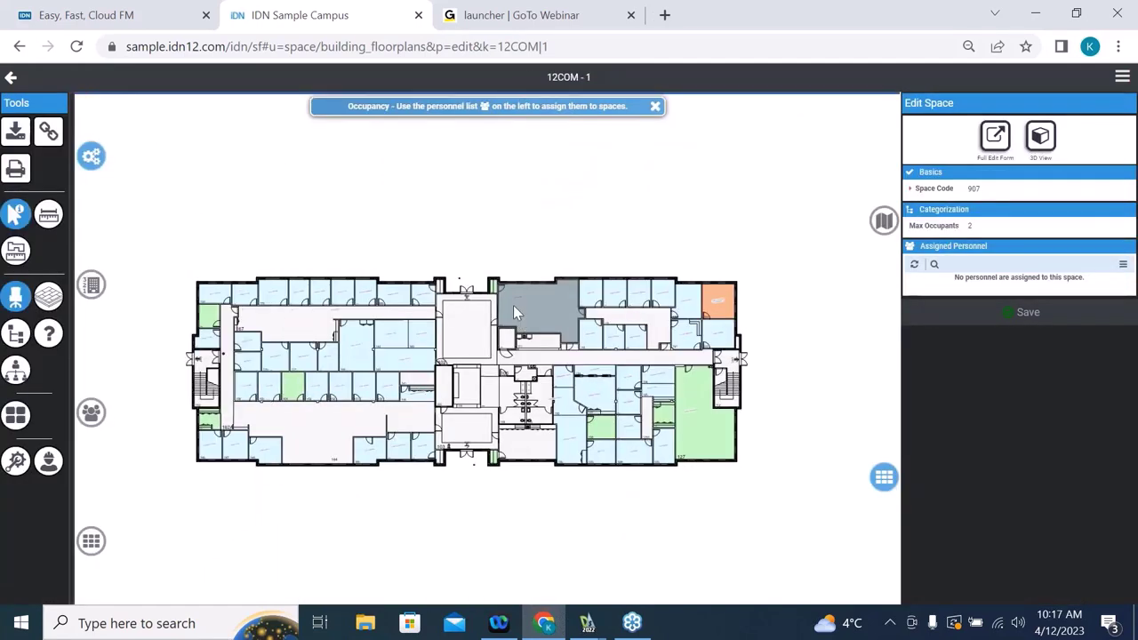
Step: Print the first-floor plan as a PDF with 11 X 17 paper size
{"action": "left_click", "coordinate": [15, 169]}
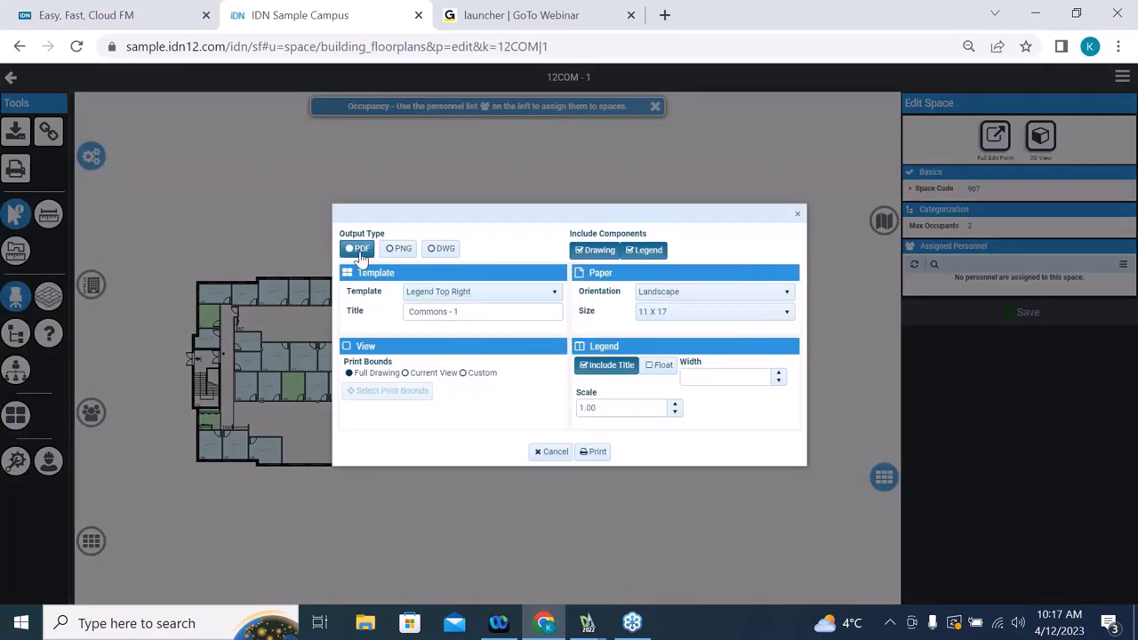
{"action": "left_click", "coordinate": [360, 252]}
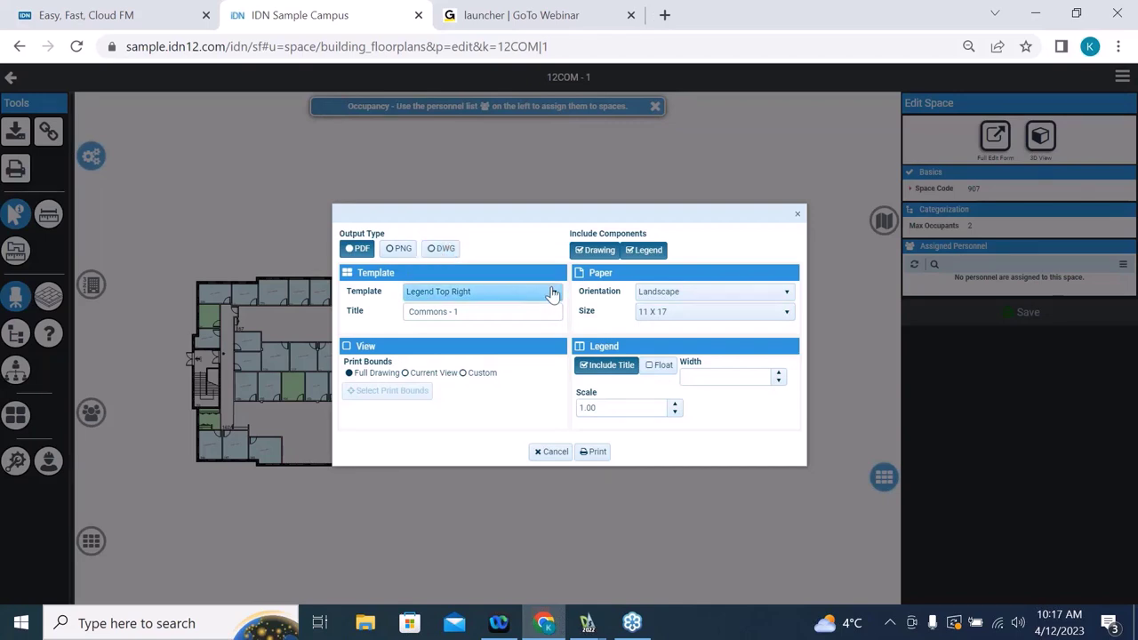
{"action": "left_click", "coordinate": [786, 312]}
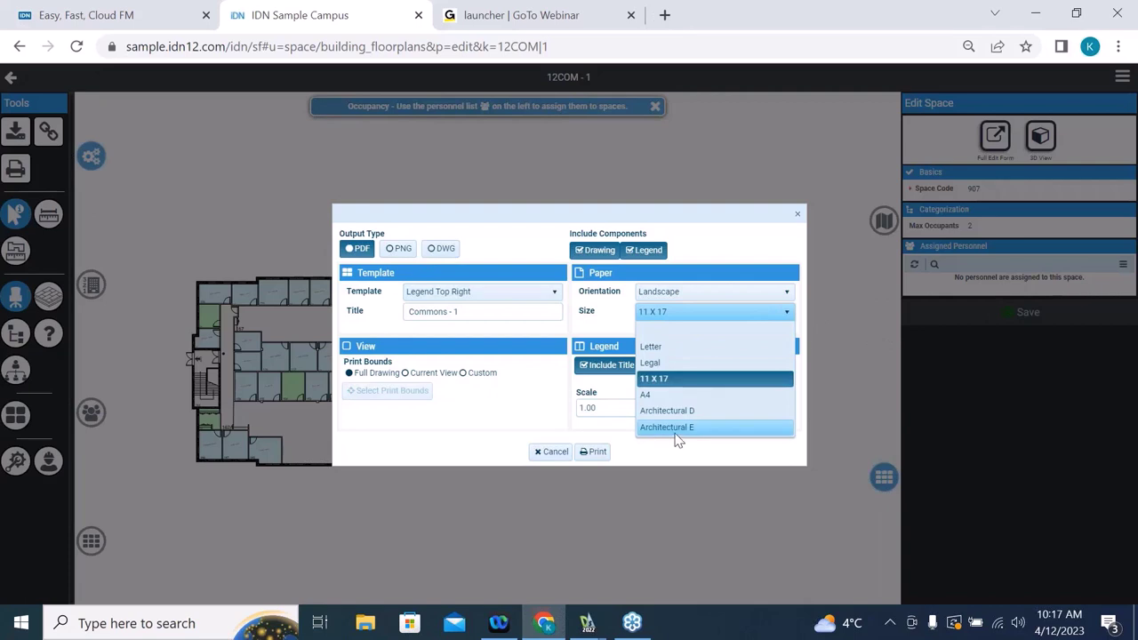
{"action": "left_click", "coordinate": [680, 382]}
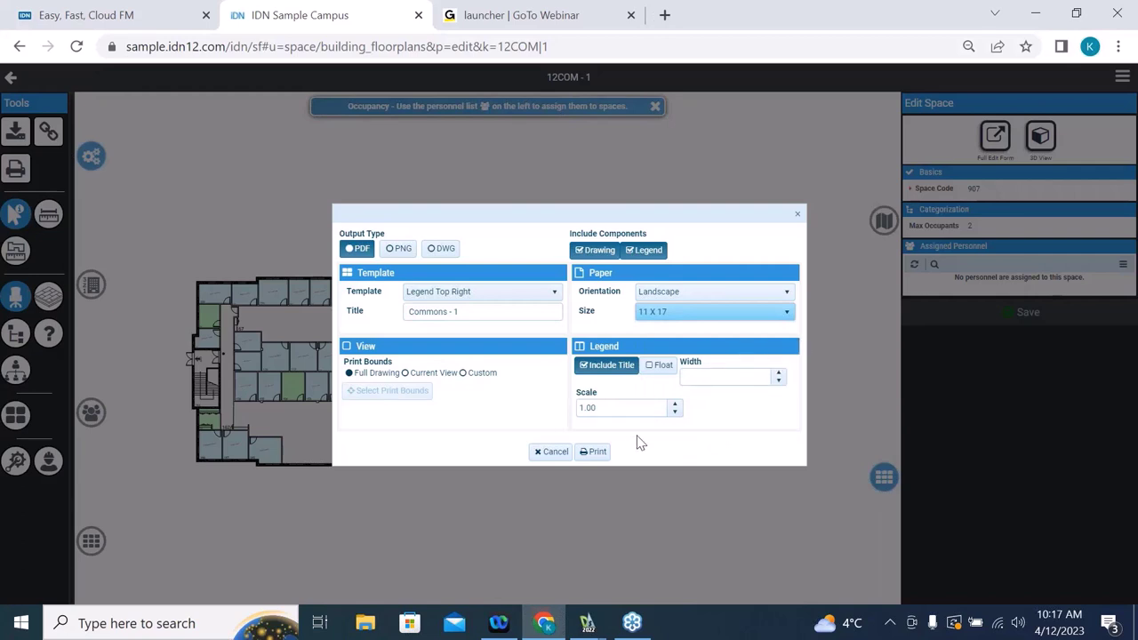
{"action": "left_click", "coordinate": [594, 452]}
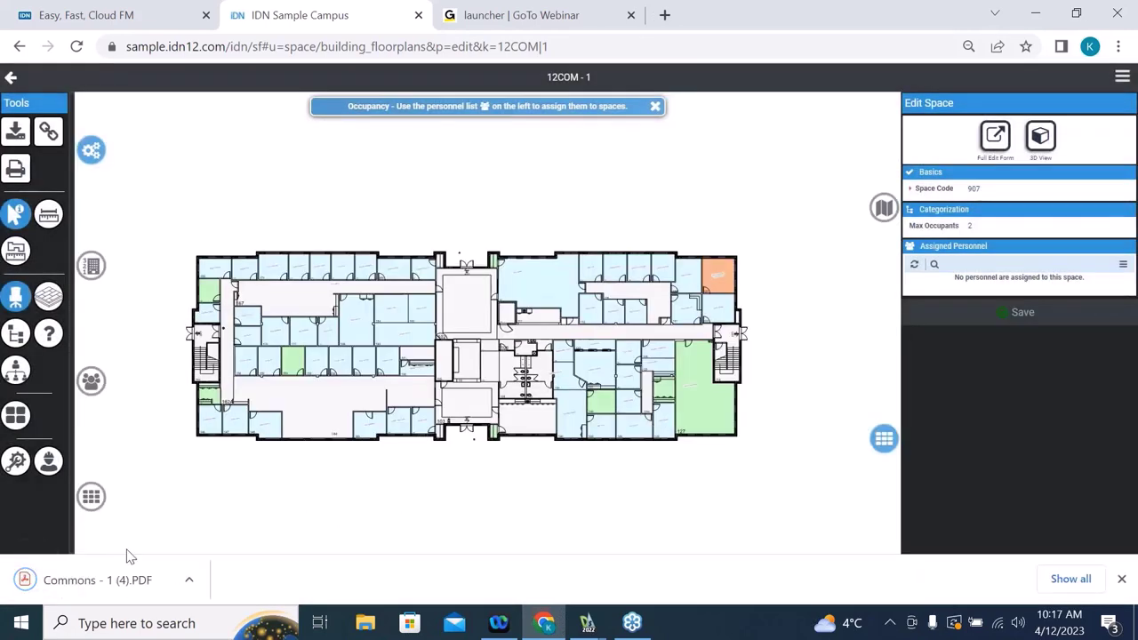
Step: Open the downloaded Commons - 1 (4).PDF and examine its legend and room labels, enlarging the plan to 200%
{"action": "left_click", "coordinate": [80, 581]}
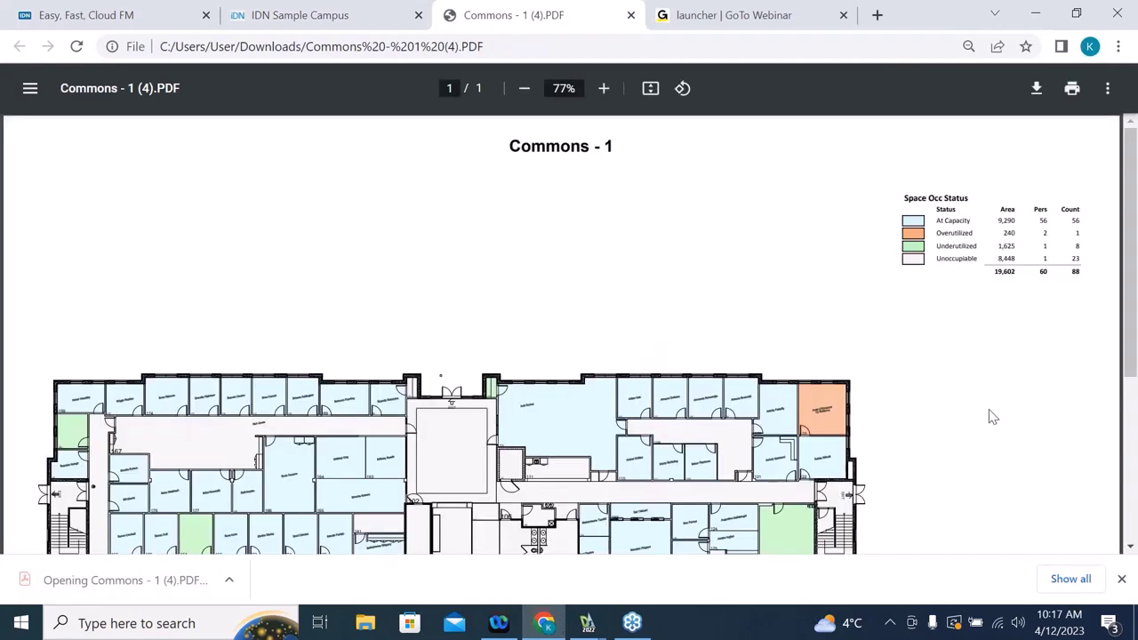
{"action": "scroll", "coordinate": [1041, 361], "scroll_direction": "down", "scroll_amount": 2}
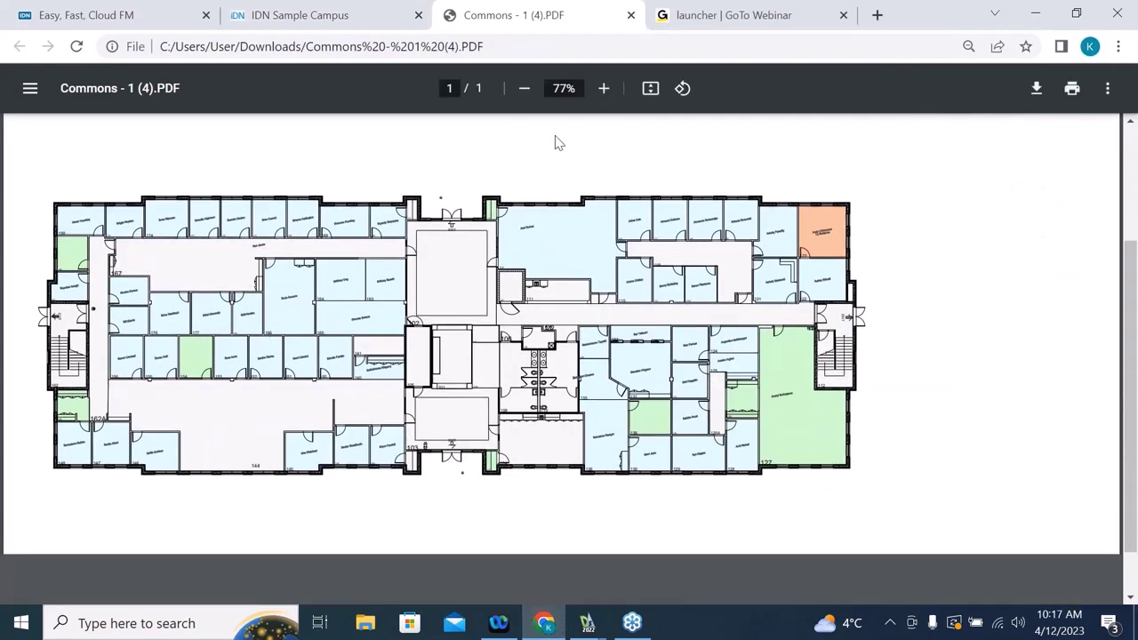
{"action": "scroll", "coordinate": [873, 224], "scroll_direction": "up", "scroll_amount": 2}
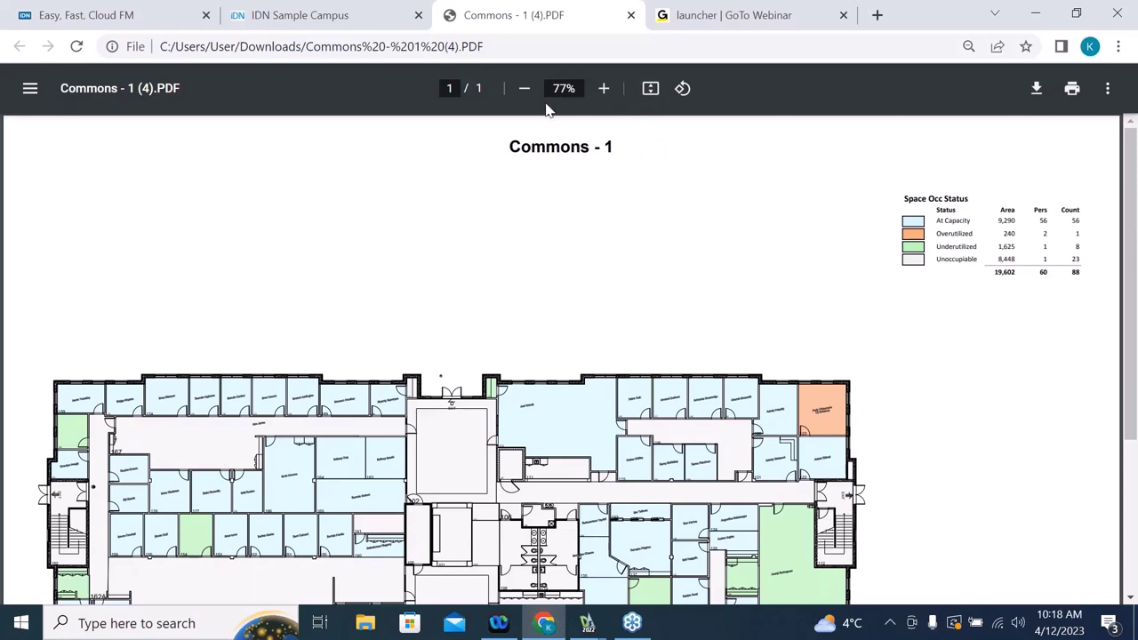
{"action": "scroll", "coordinate": [576, 102], "scroll_direction": "up", "scroll_amount": 6}
{"action": "scroll", "coordinate": [762, 217], "scroll_direction": "up", "scroll_amount": 1}
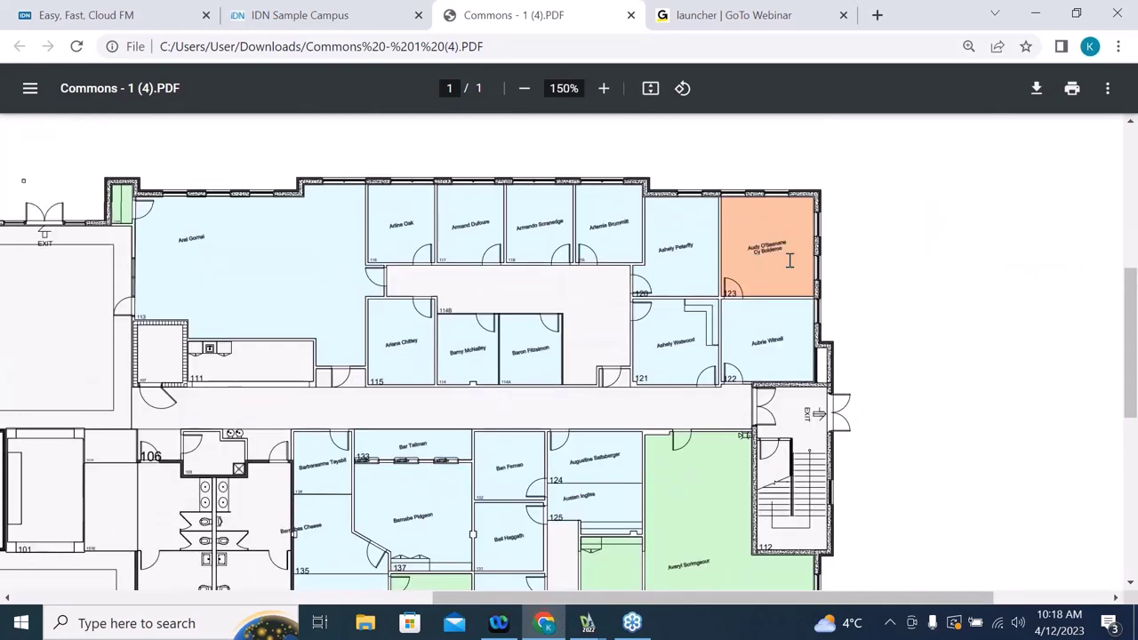
{"action": "left_click", "coordinate": [604, 90]}
{"action": "left_click", "coordinate": [604, 90]}
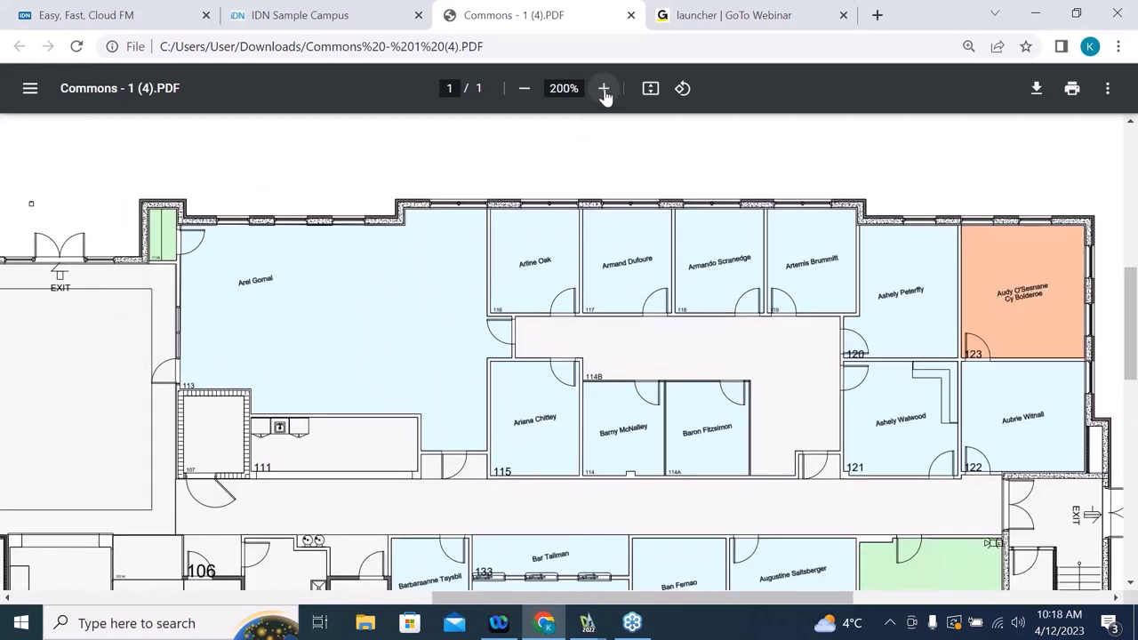
Step: Enlarge the floor plan PDF to 400% and examine the room labels around the overutilized corner room
{"action": "left_click", "coordinate": [604, 89]}
{"action": "left_click", "coordinate": [604, 89]}
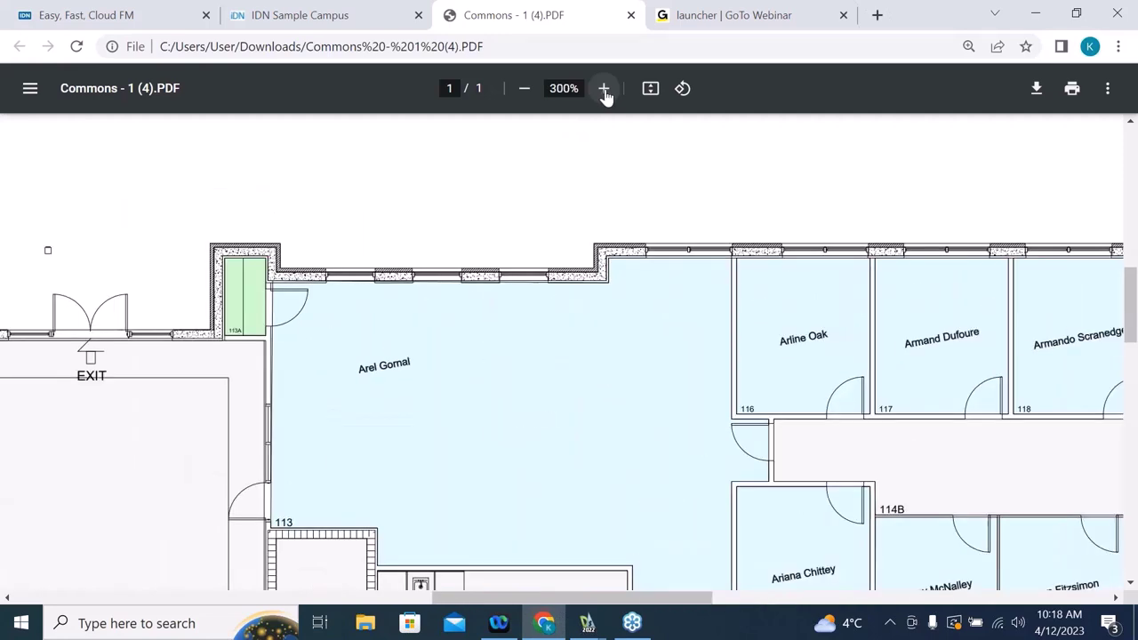
{"action": "left_click_drag", "start_coordinate": [594, 598], "coordinate": [859, 591]}
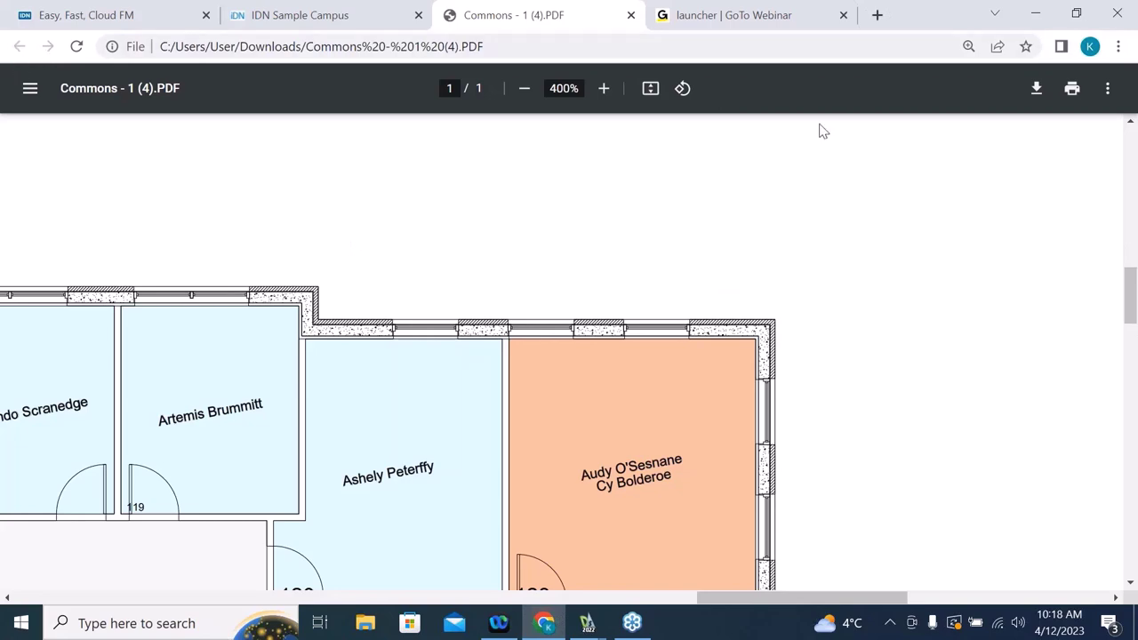
Step: Return to the IDN Sample Campus site, leave the Commons building for the building list, and open the Space dashboard
{"action": "key", "text": "ctrl+shift+Tab"}
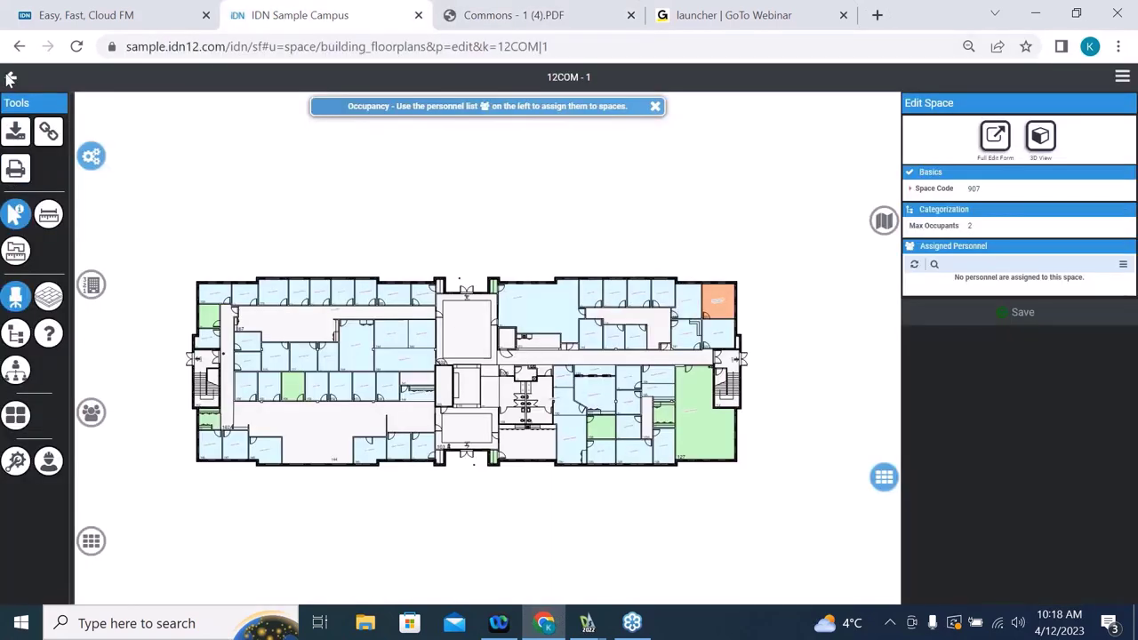
{"action": "left_click", "coordinate": [11, 78]}
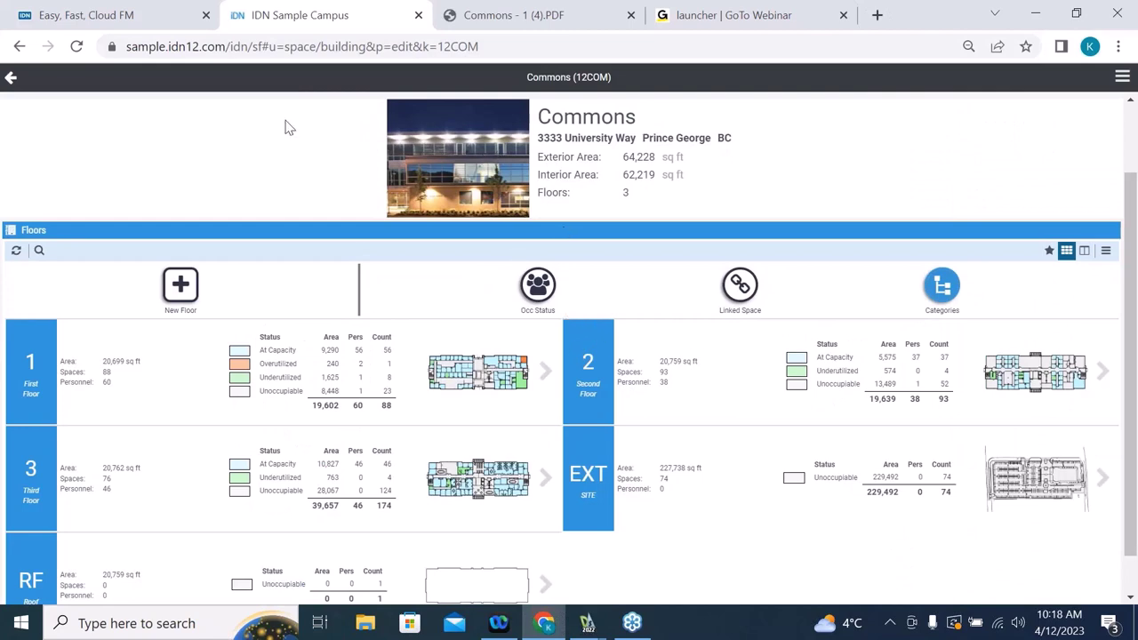
{"action": "left_click", "coordinate": [11, 79]}
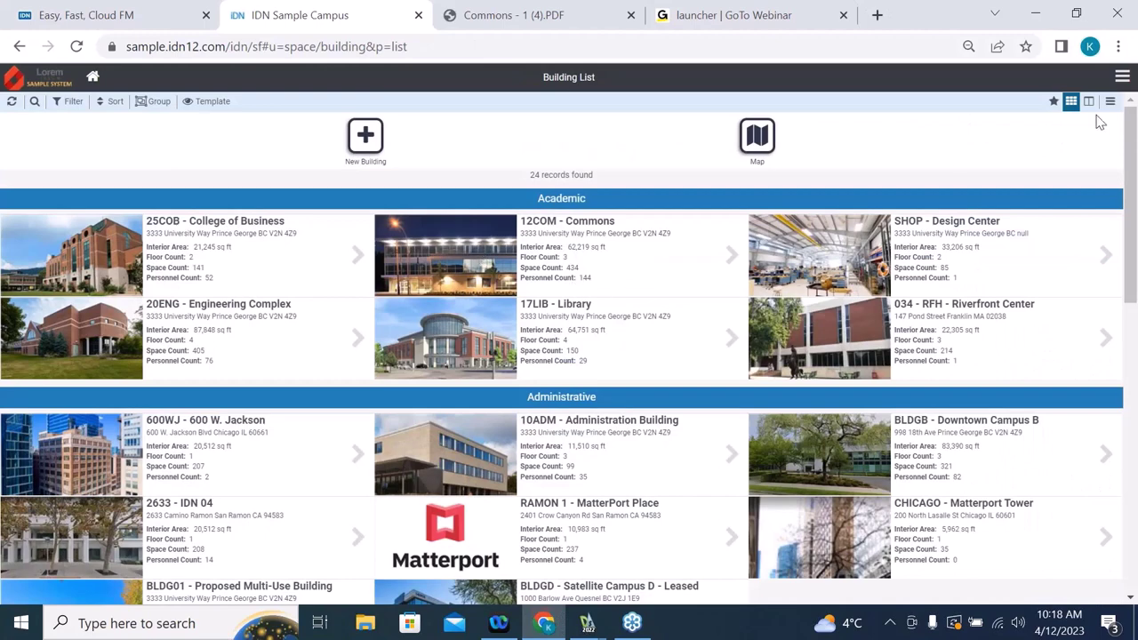
{"action": "left_click", "coordinate": [1122, 78]}
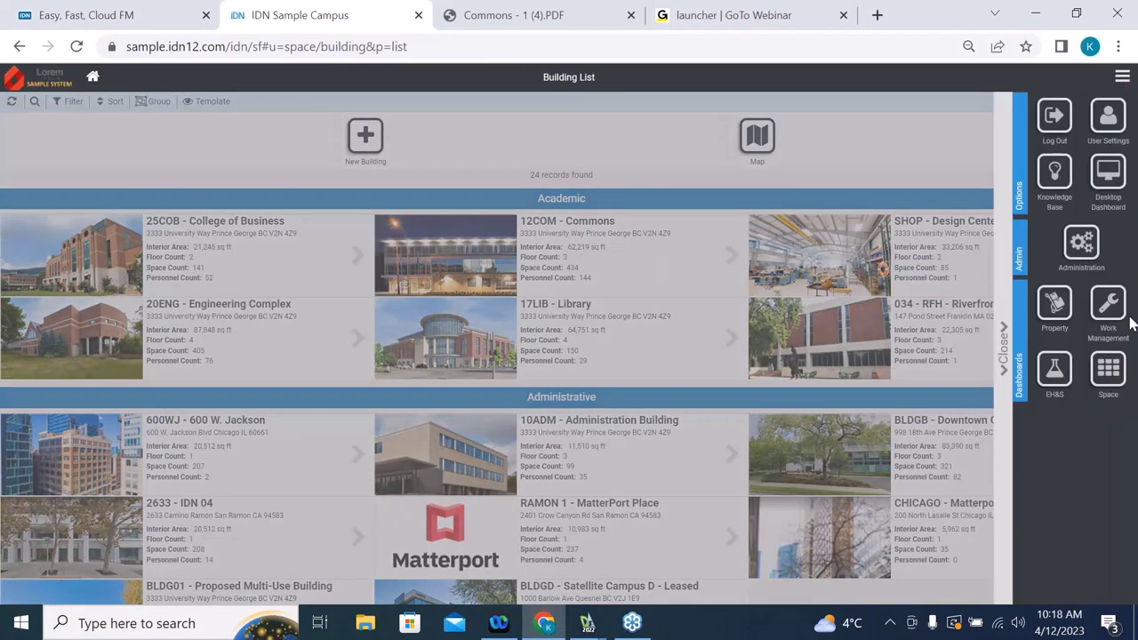
{"action": "left_click", "coordinate": [1108, 369]}
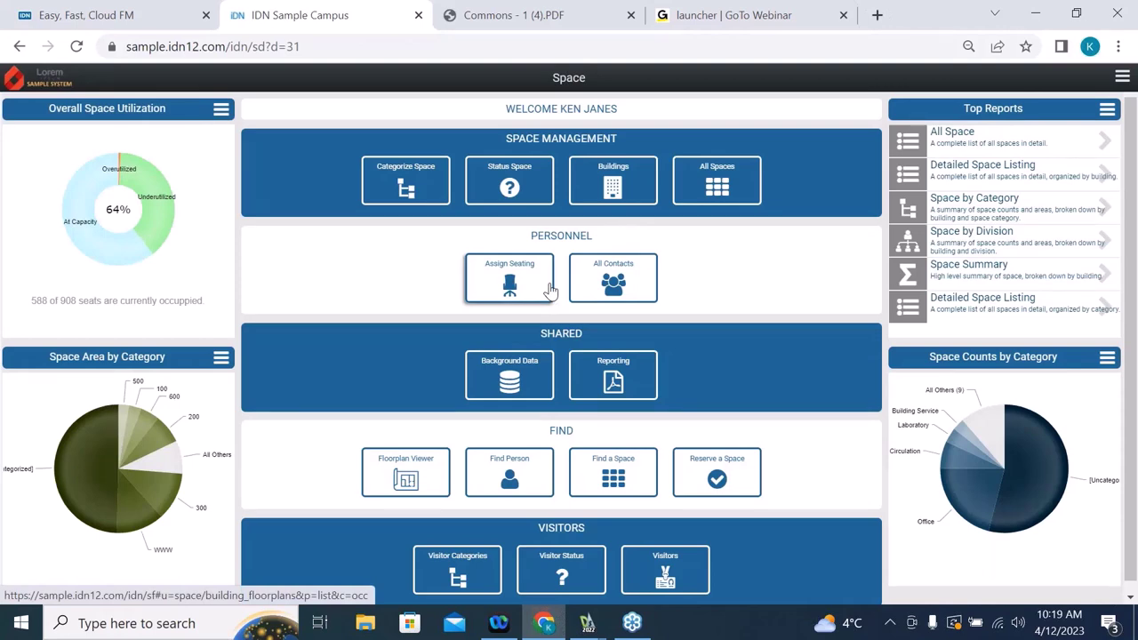
Step: Preview the Space dashboard in iPhone 6/7/8 device emulation and look through its tile groups and utilization charts
{"action": "key", "text": "F12"}
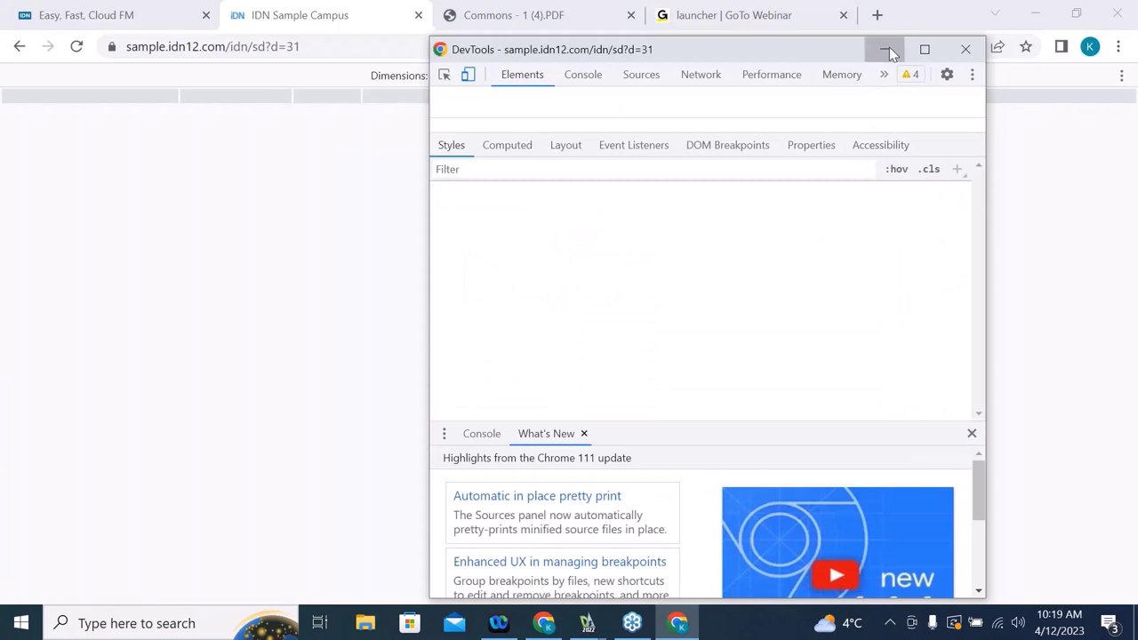
{"action": "left_click", "coordinate": [886, 50]}
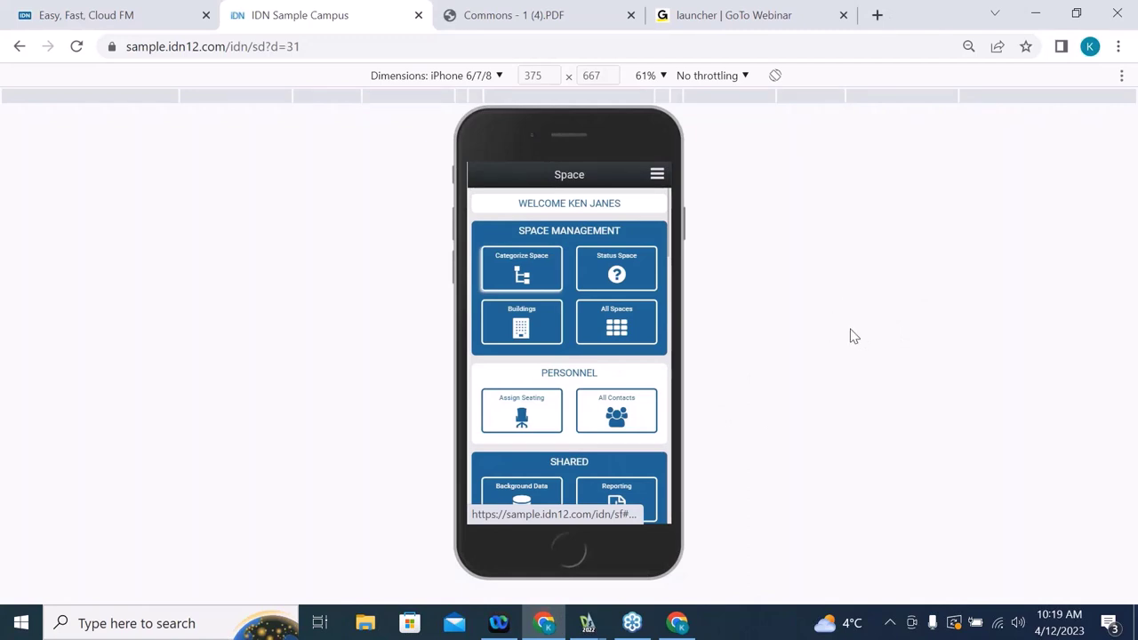
{"action": "scroll", "coordinate": [594, 322], "scroll_direction": "down", "scroll_amount": 3}
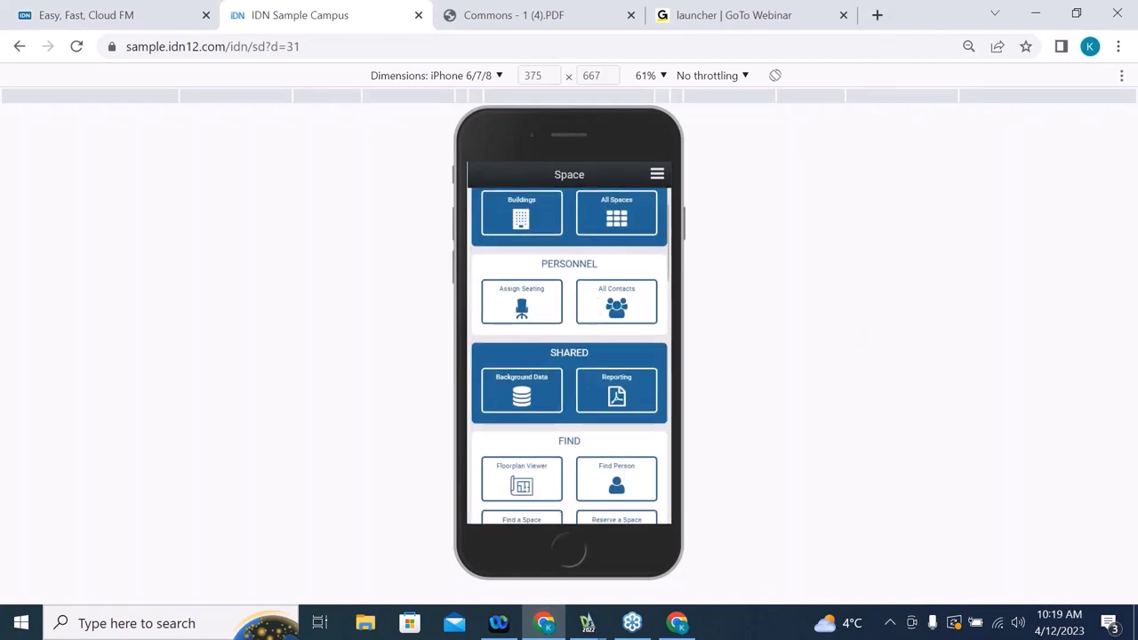
{"action": "scroll", "coordinate": [594, 322], "scroll_direction": "down", "scroll_amount": 2}
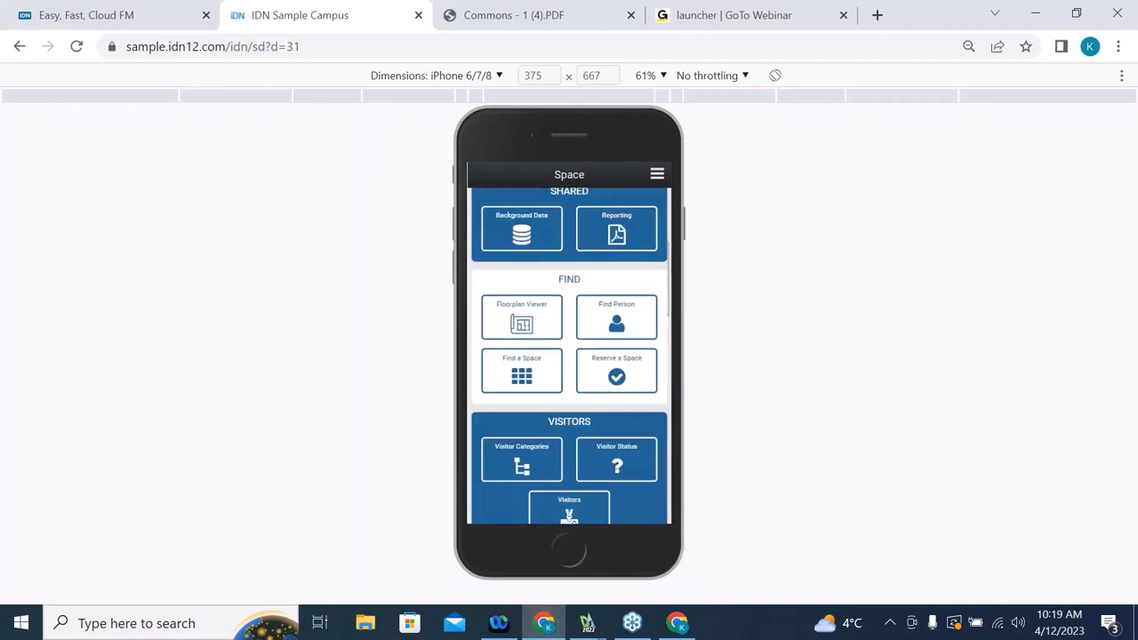
{"action": "left_click", "coordinate": [598, 305]}
{"action": "scroll", "coordinate": [599, 305], "scroll_direction": "up", "scroll_amount": 3}
{"action": "scroll", "coordinate": [598, 305], "scroll_direction": "down", "scroll_amount": 7}
{"action": "scroll", "coordinate": [598, 305], "scroll_direction": "down", "scroll_amount": 3}
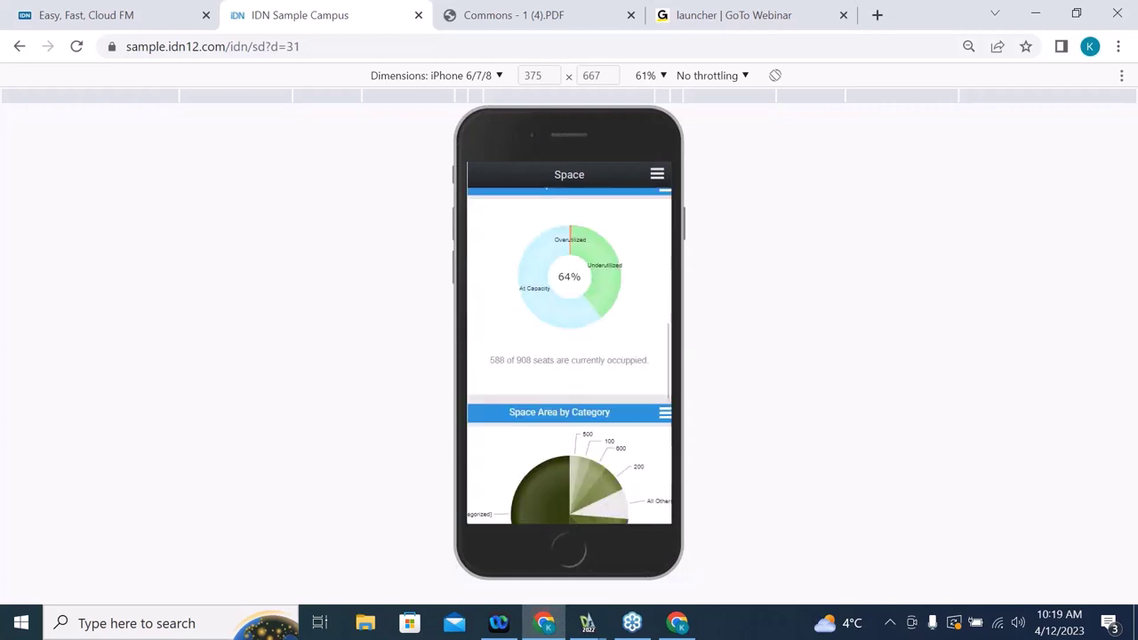
{"action": "scroll", "coordinate": [598, 305], "scroll_direction": "down", "scroll_amount": 5}
{"action": "scroll", "coordinate": [612, 275], "scroll_direction": "down", "scroll_amount": 2}
{"action": "scroll", "coordinate": [613, 275], "scroll_direction": "up", "scroll_amount": 10}
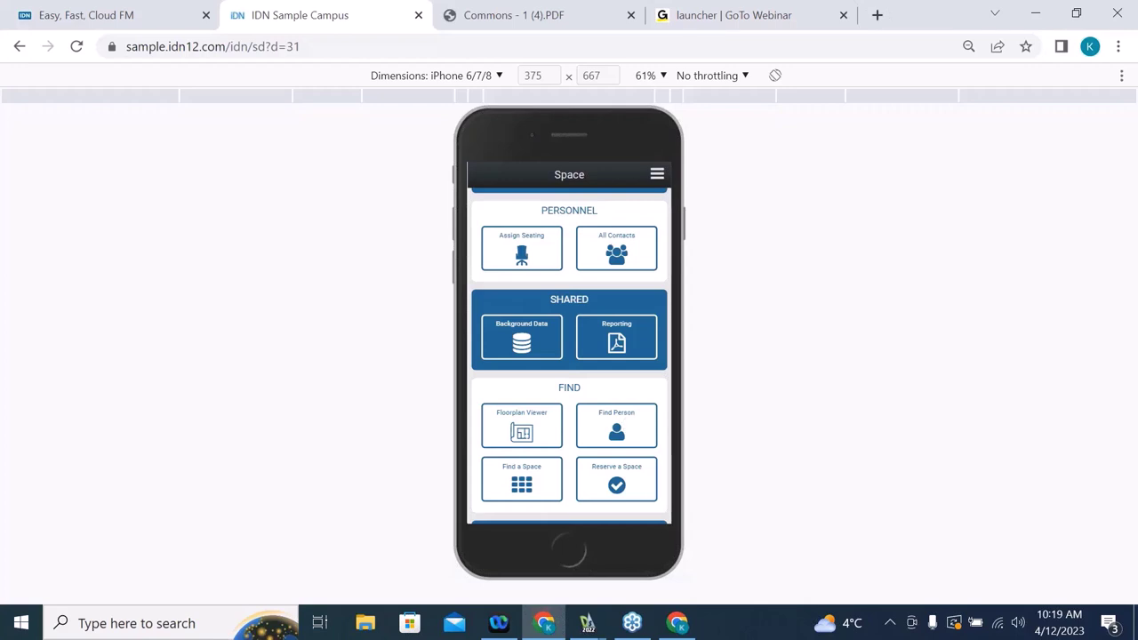
Step: Find a person by last name using Match Any, open the matching contractor's record, and review the contact details
{"action": "left_click", "coordinate": [616, 427]}
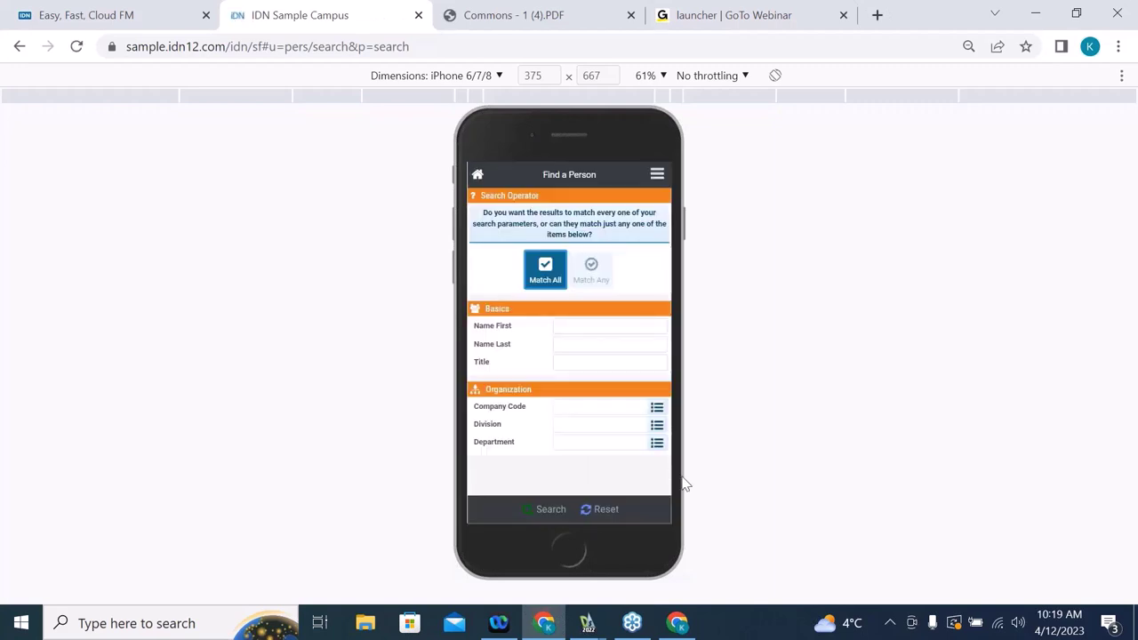
{"action": "left_click", "coordinate": [591, 269]}
{"action": "left_click", "coordinate": [580, 348]}
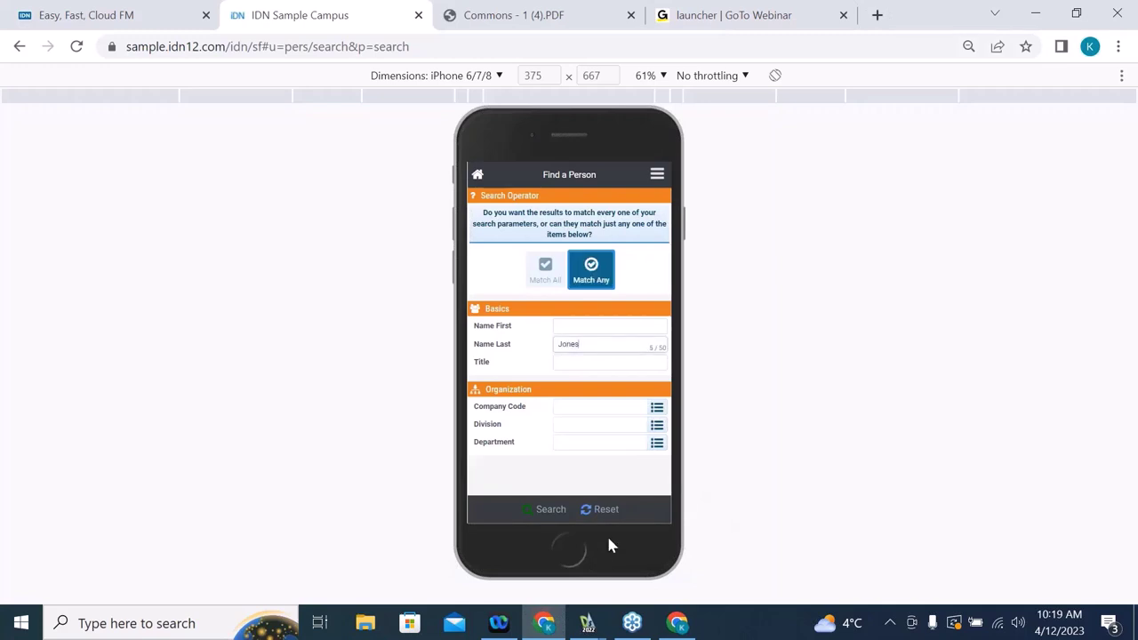
{"action": "left_click", "coordinate": [560, 504]}
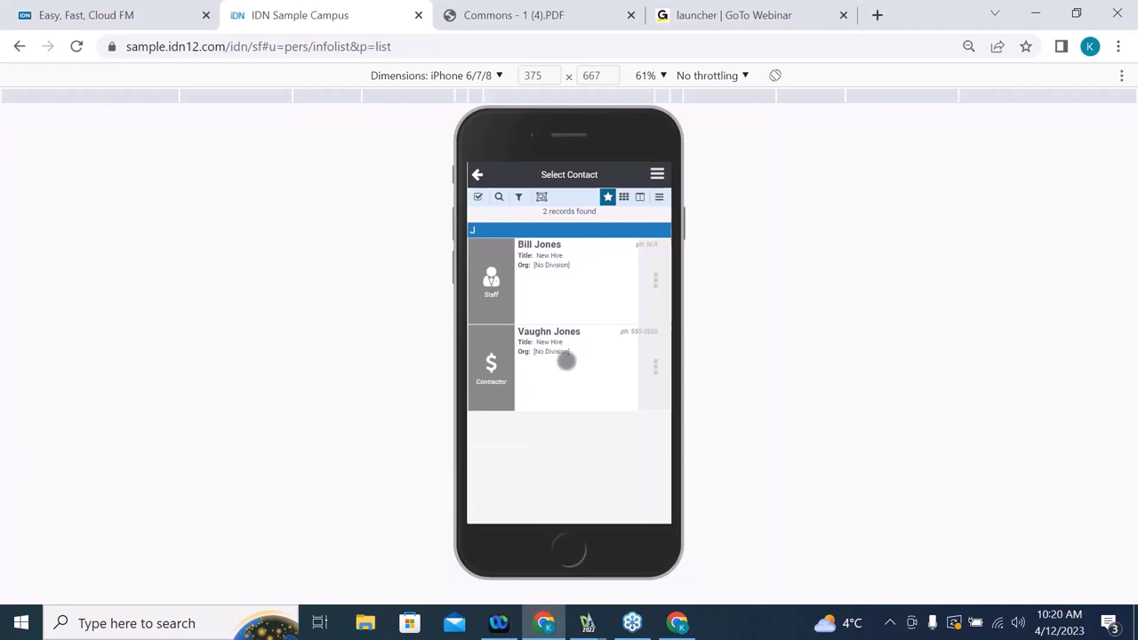
{"action": "left_click", "coordinate": [567, 360]}
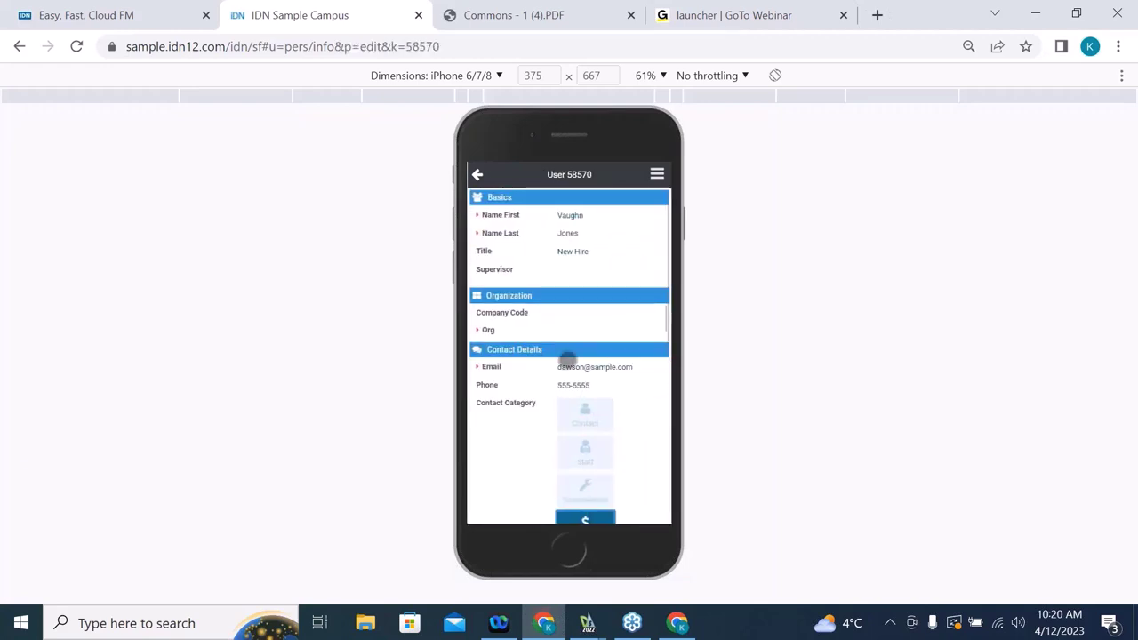
{"action": "scroll", "coordinate": [567, 360], "scroll_direction": "down", "scroll_amount": 6}
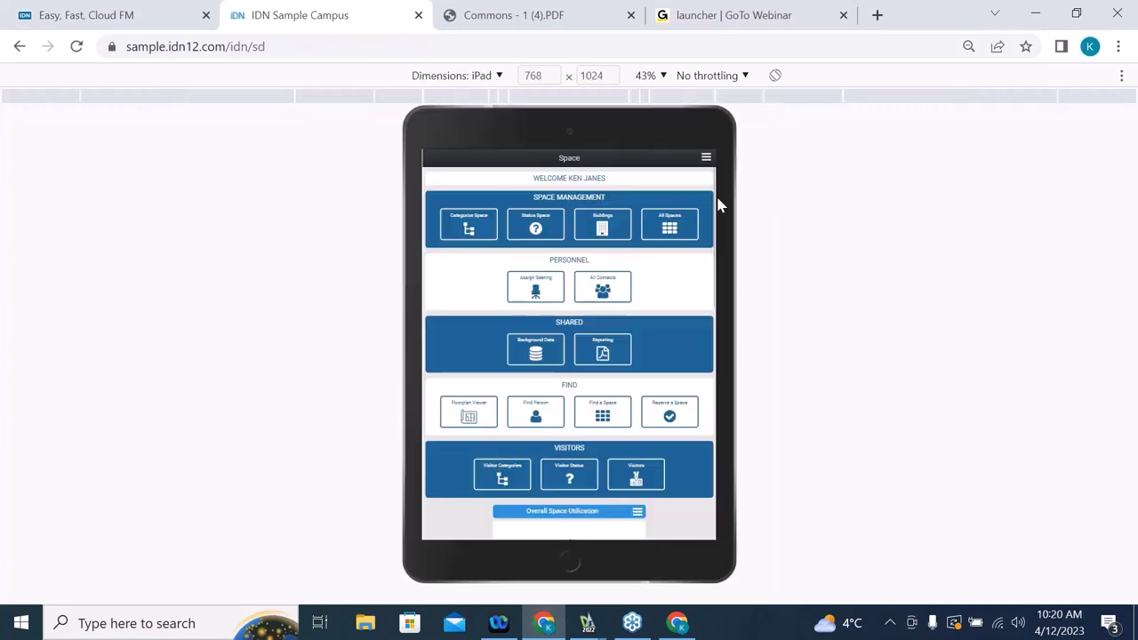
Step: In the iPad preview, open the Equipment list from the Work Management dashboard and rotate the device to landscape
{"action": "left_click", "coordinate": [706, 156]}
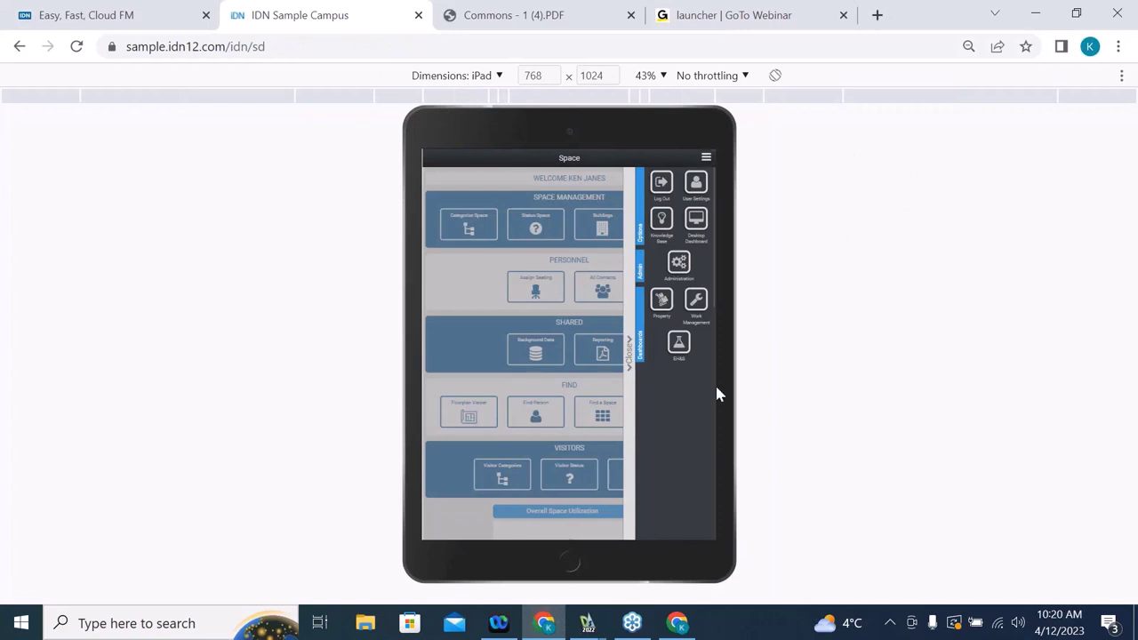
{"action": "left_click", "coordinate": [696, 299]}
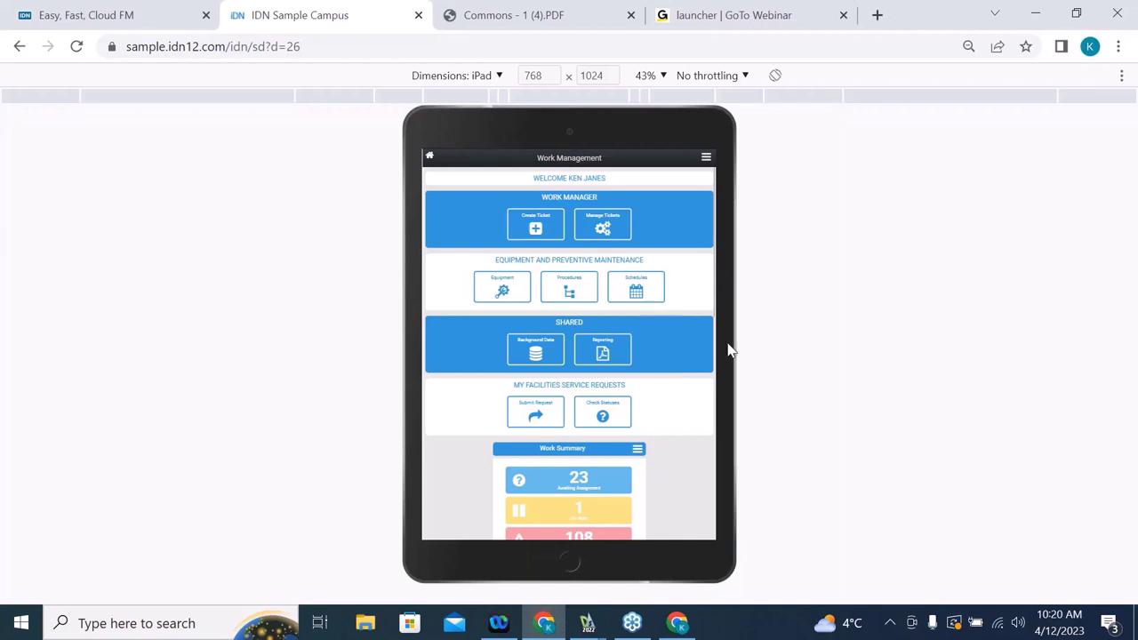
{"action": "left_click", "coordinate": [502, 286]}
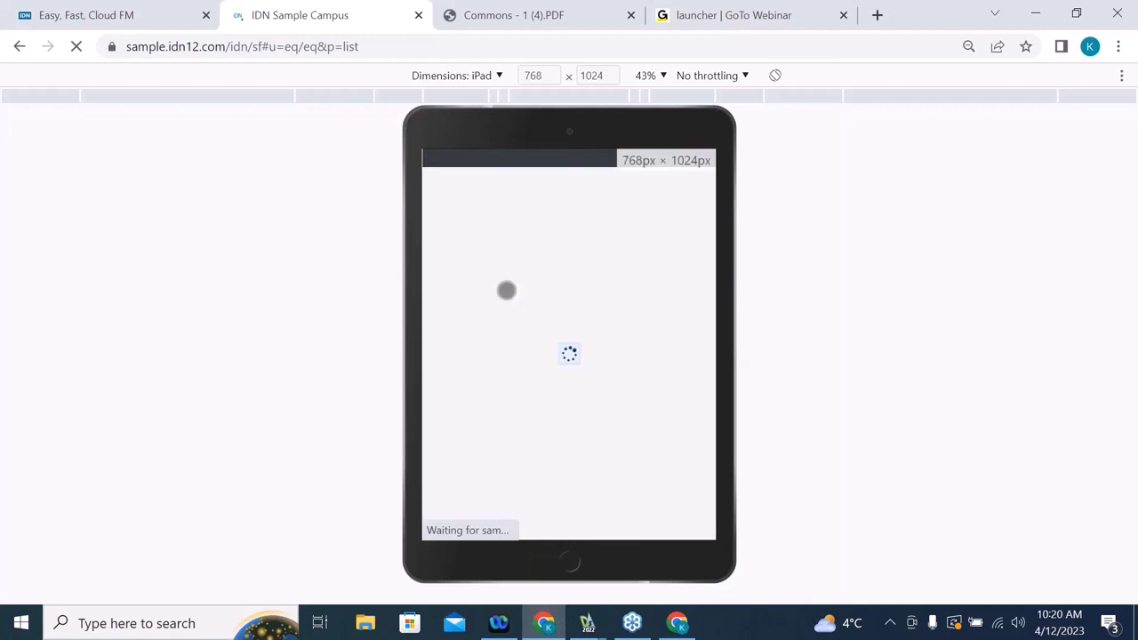
{"action": "left_click", "coordinate": [776, 77]}
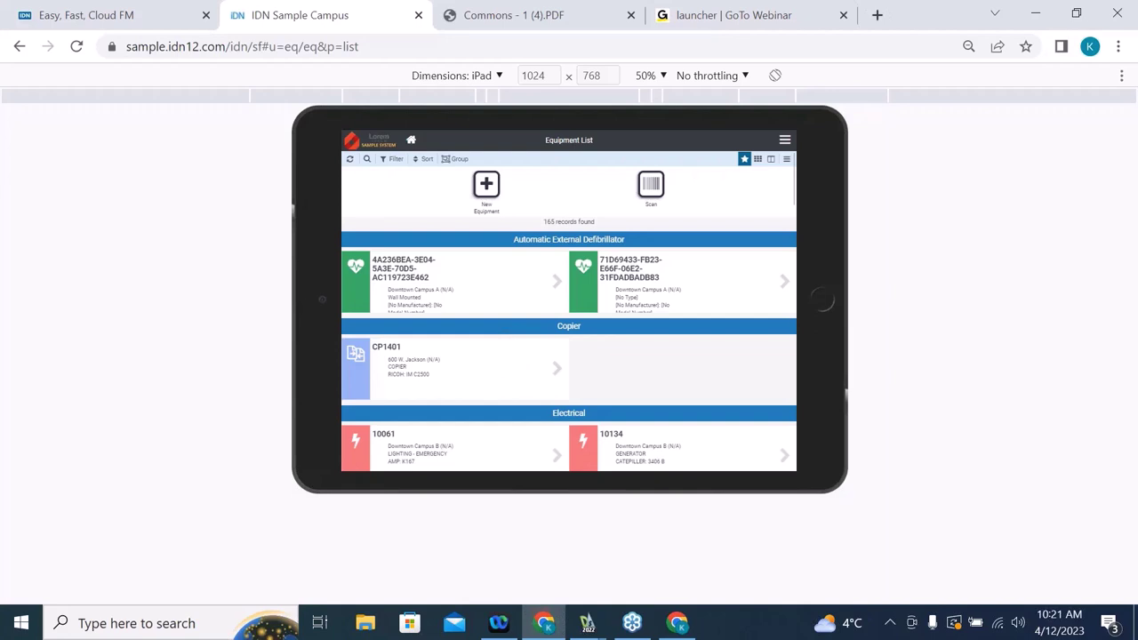
Step: Show the equipment list as a column table and close DevTools to return to the desktop layout
{"action": "left_click_drag", "start_coordinate": [506, 285], "coordinate": [454, 284]}
{"action": "left_click", "coordinate": [470, 281]}
{"action": "left_click", "coordinate": [770, 159]}
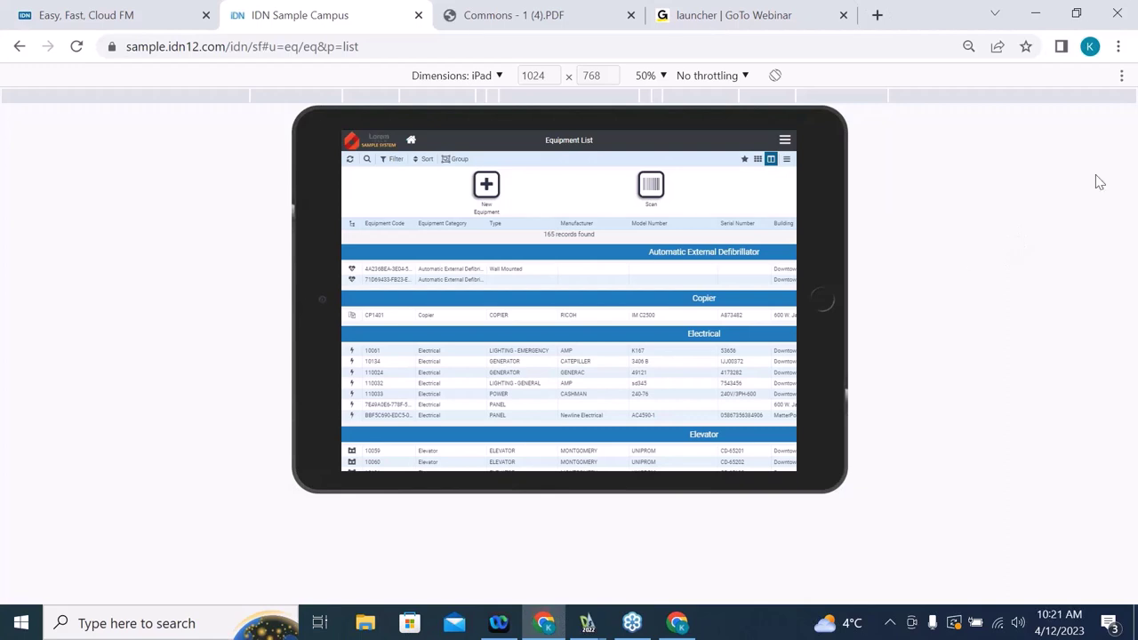
{"action": "left_click", "coordinate": [1122, 76]}
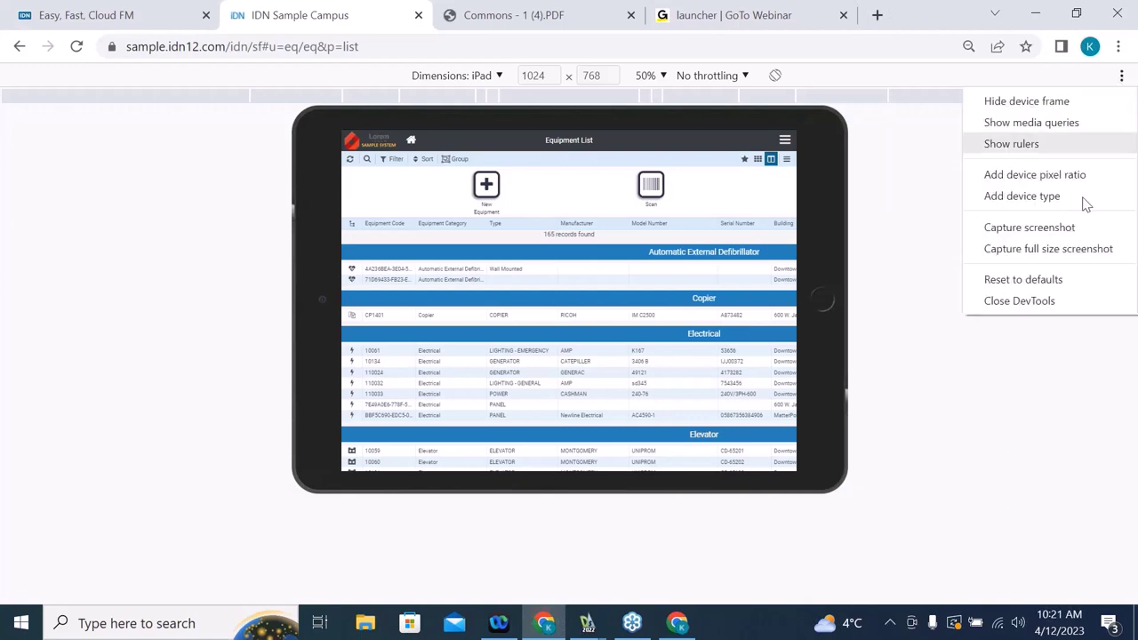
{"action": "left_click", "coordinate": [1034, 304]}
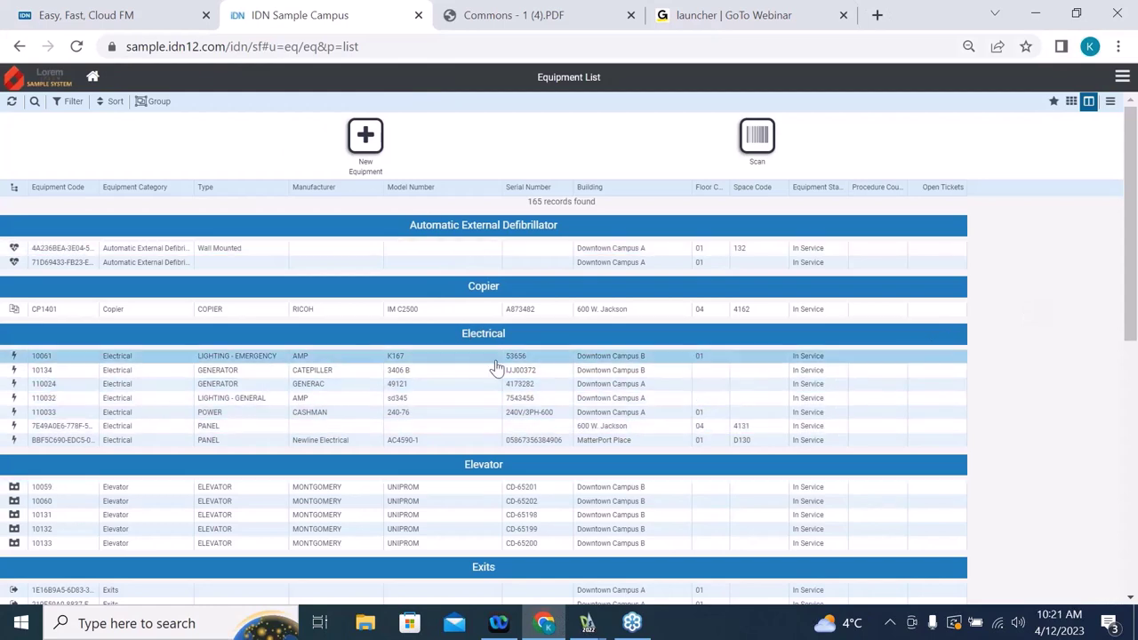
Step: Open the wall-mounted Automatic External Defibrillator's record from the equipment list and review its basics, image and location
{"action": "scroll", "coordinate": [529, 316], "scroll_direction": "down", "scroll_amount": 2}
{"action": "scroll", "coordinate": [529, 315], "scroll_direction": "up", "scroll_amount": 2}
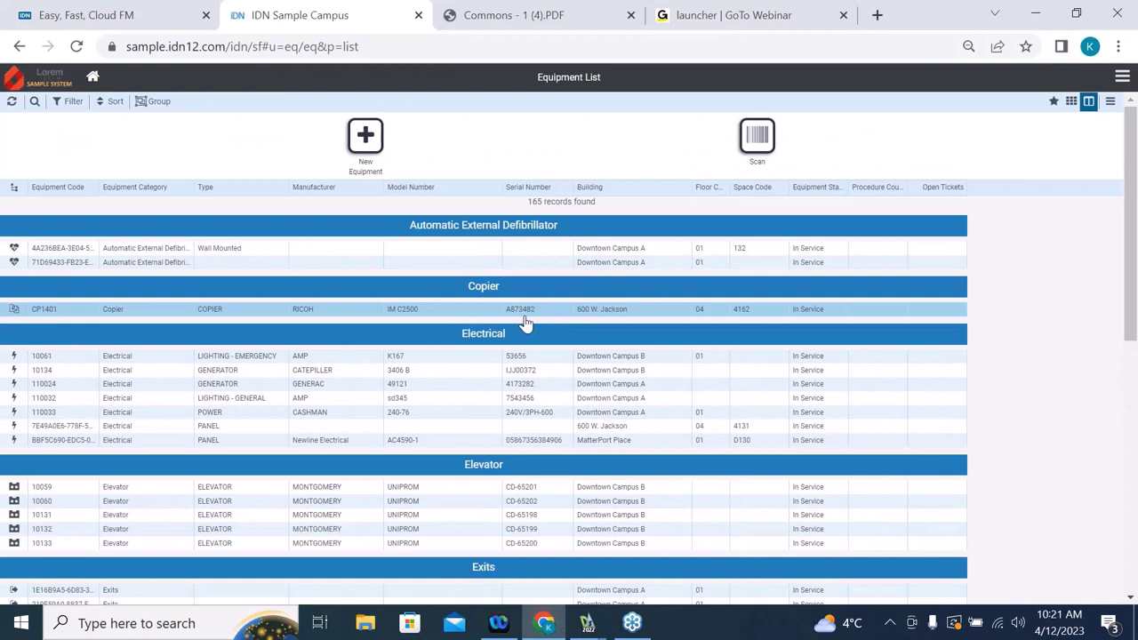
{"action": "left_click", "coordinate": [157, 255]}
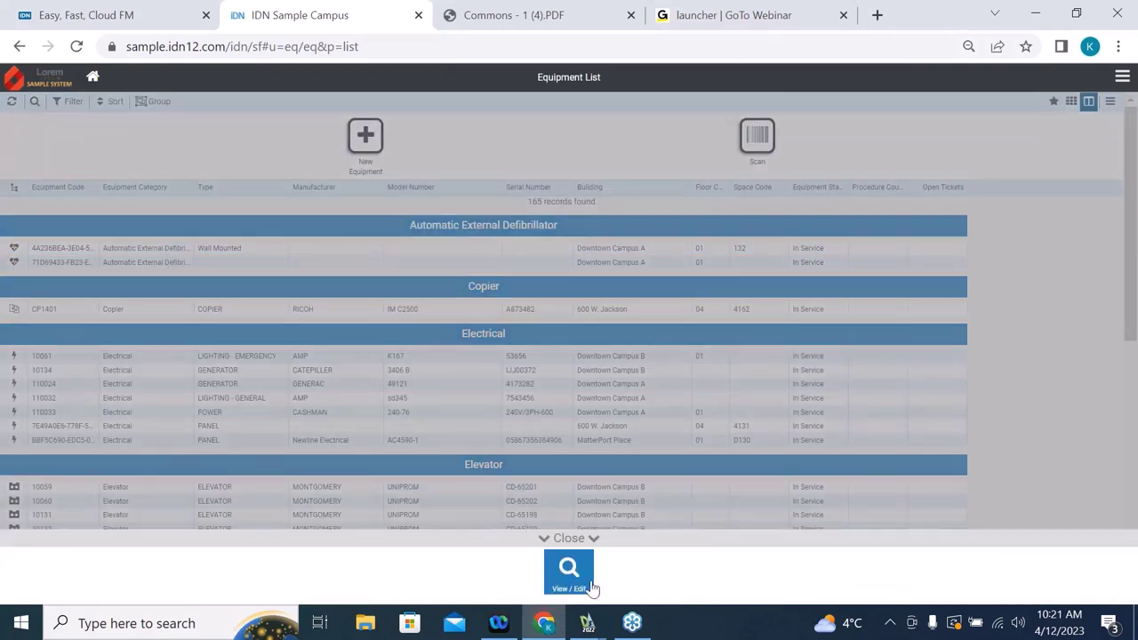
{"action": "left_click", "coordinate": [567, 582]}
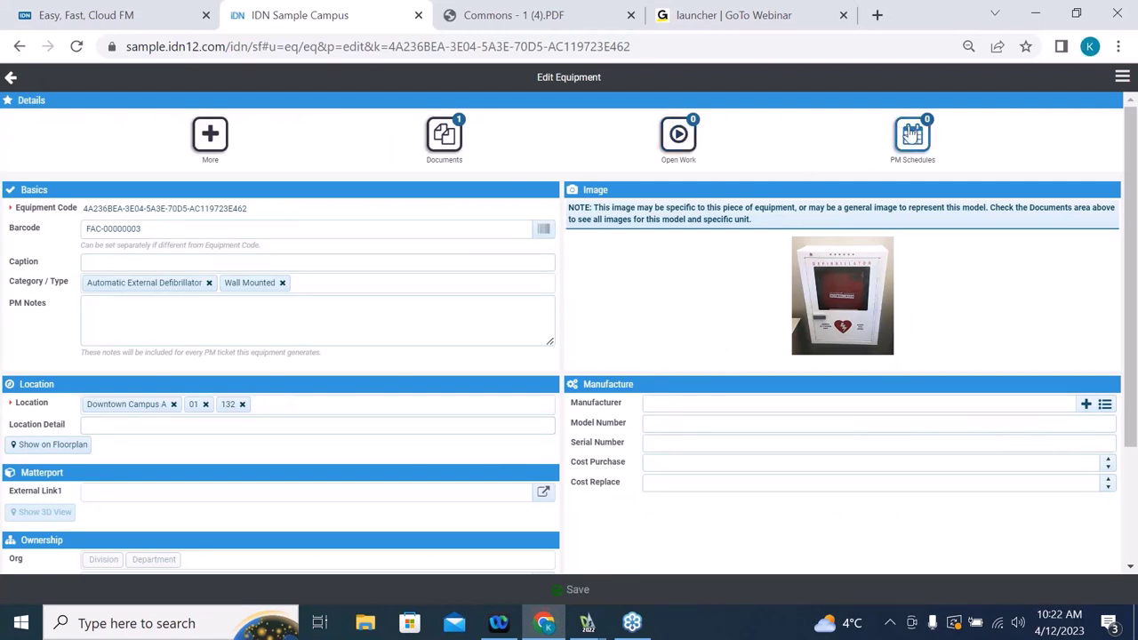
{"action": "scroll", "coordinate": [552, 296], "scroll_direction": "down", "scroll_amount": 1}
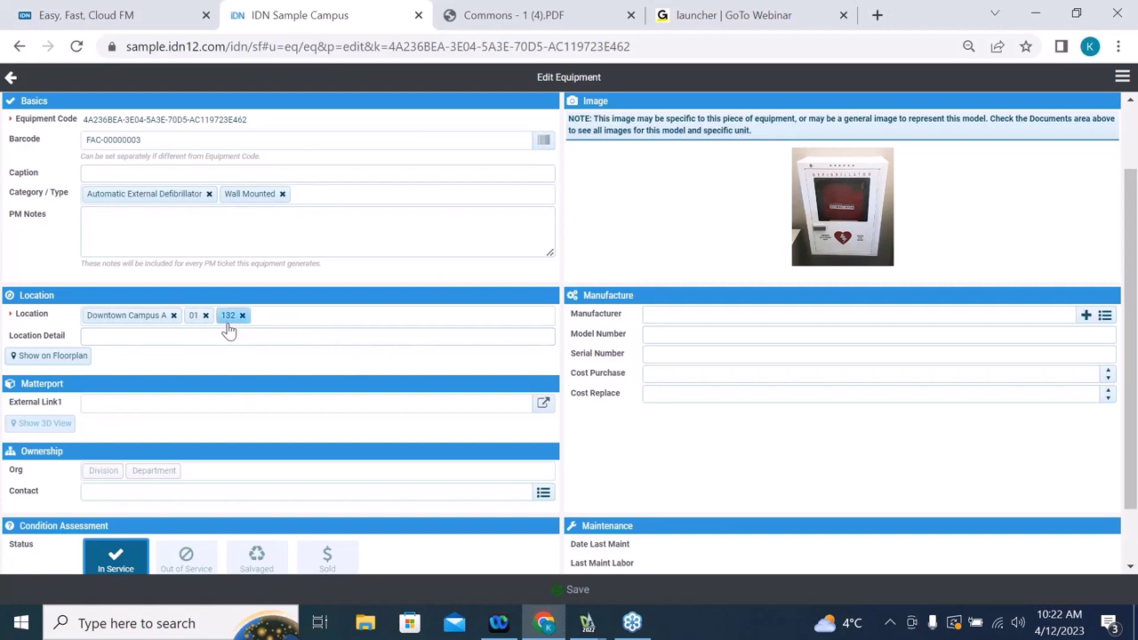
Step: Show the defibrillator's room 132 on the floorplan, view its surroundings, and return to the equipment list
{"action": "left_click", "coordinate": [27, 356]}
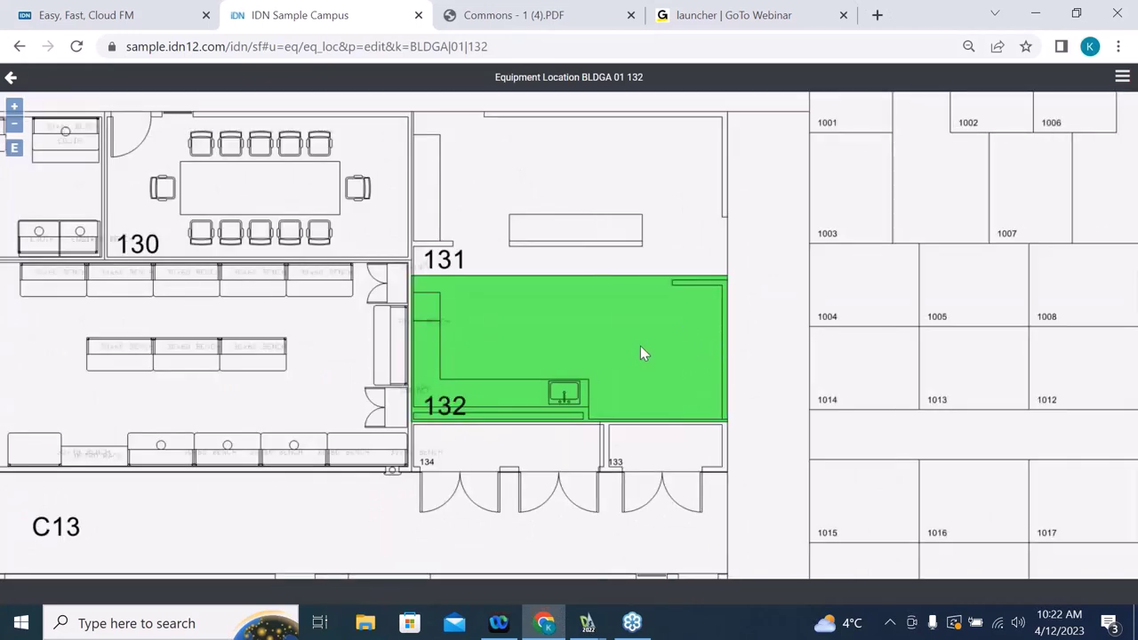
{"action": "scroll", "coordinate": [649, 342], "scroll_direction": "down", "scroll_amount": 3}
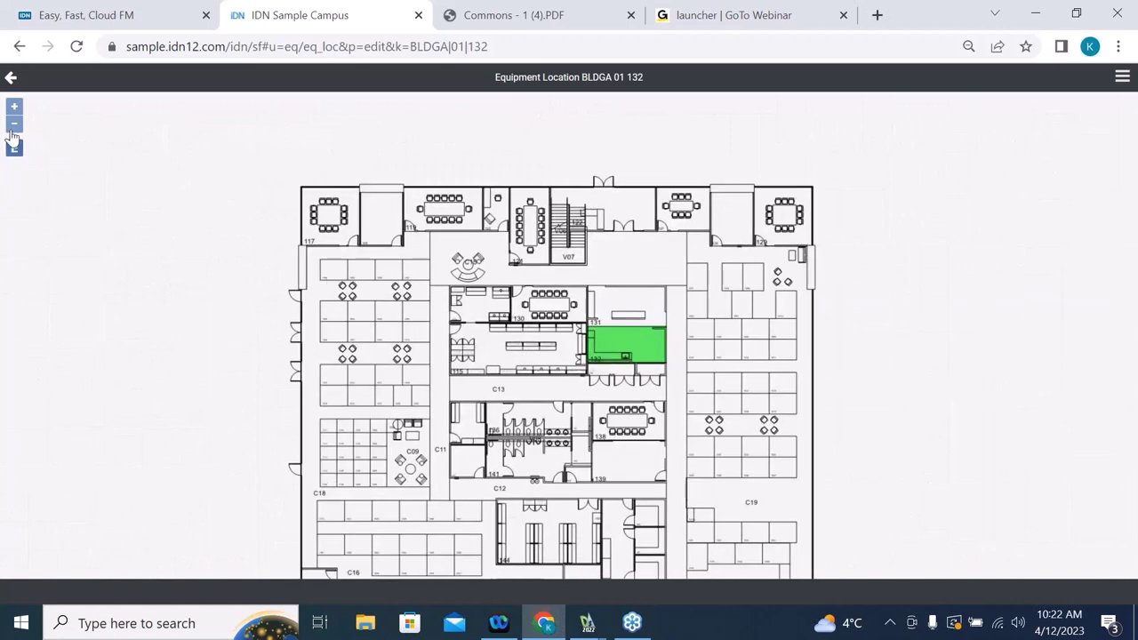
{"action": "left_click", "coordinate": [11, 78]}
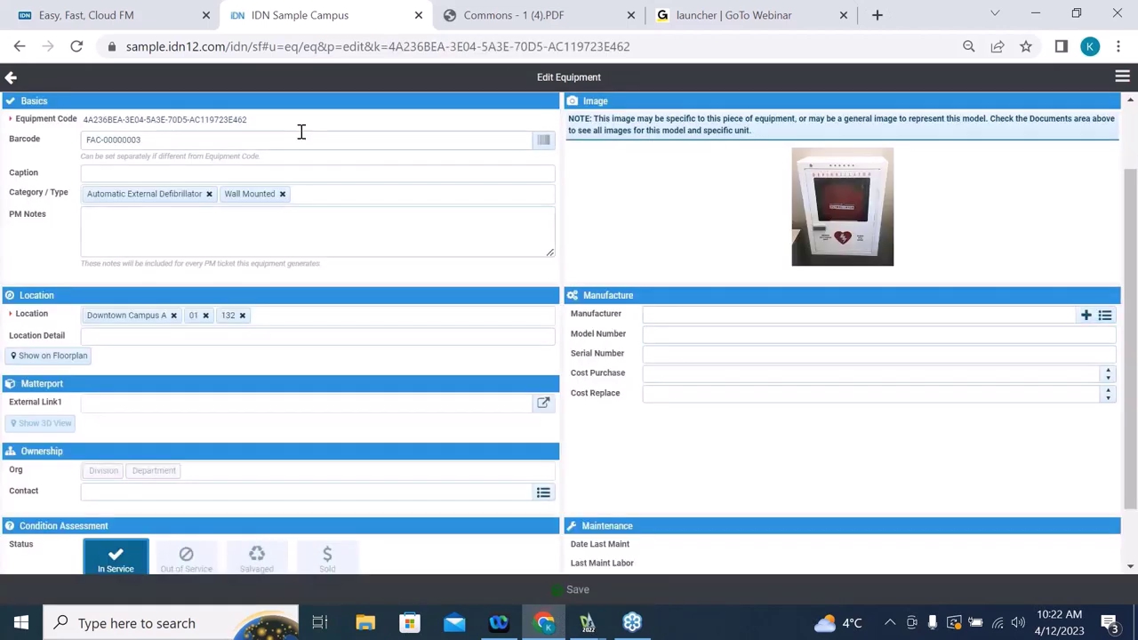
{"action": "left_click", "coordinate": [12, 78]}
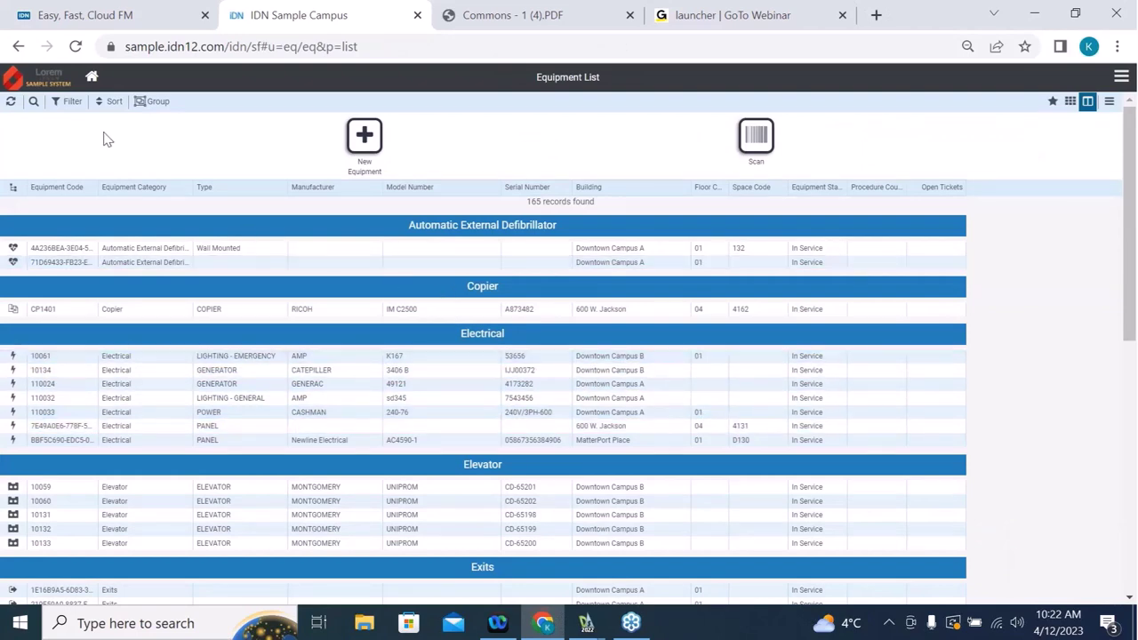
Step: Search the equipment list for "panel"
{"action": "left_click", "coordinate": [74, 108]}
{"action": "left_click", "coordinate": [42, 112]}
{"action": "left_click", "coordinate": [34, 104]}
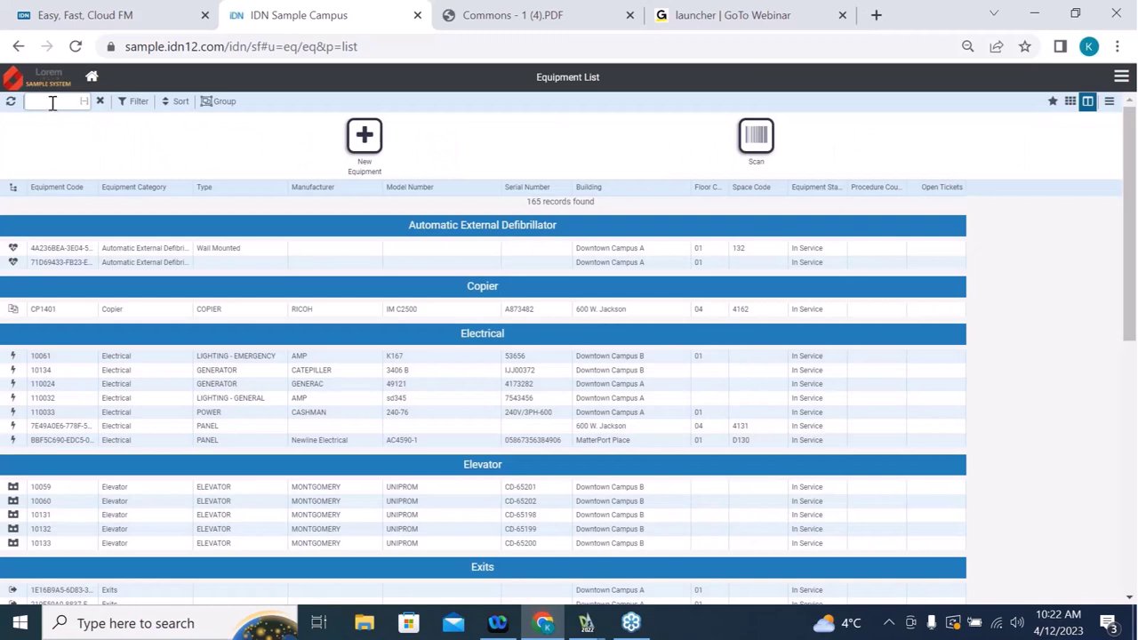
{"action": "type", "text": "panel"}
{"action": "key", "text": "Return"}
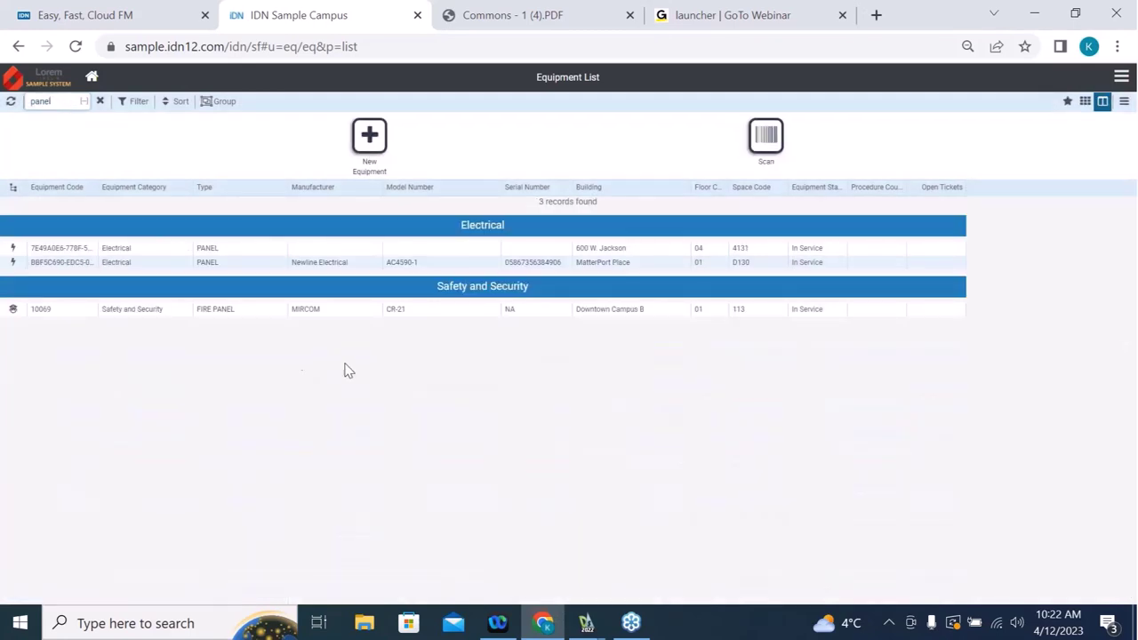
Step: Open the MatterPort Place electrical panel's record, show its room D130 on the floorplan, and return to the record
{"action": "left_click", "coordinate": [229, 266]}
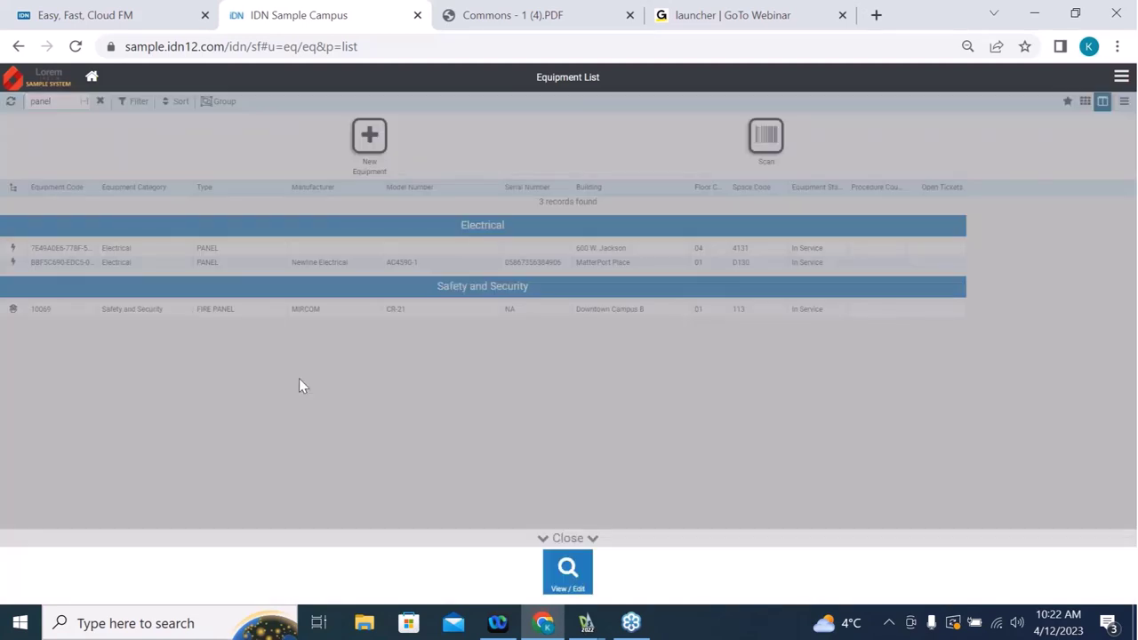
{"action": "left_click", "coordinate": [562, 573]}
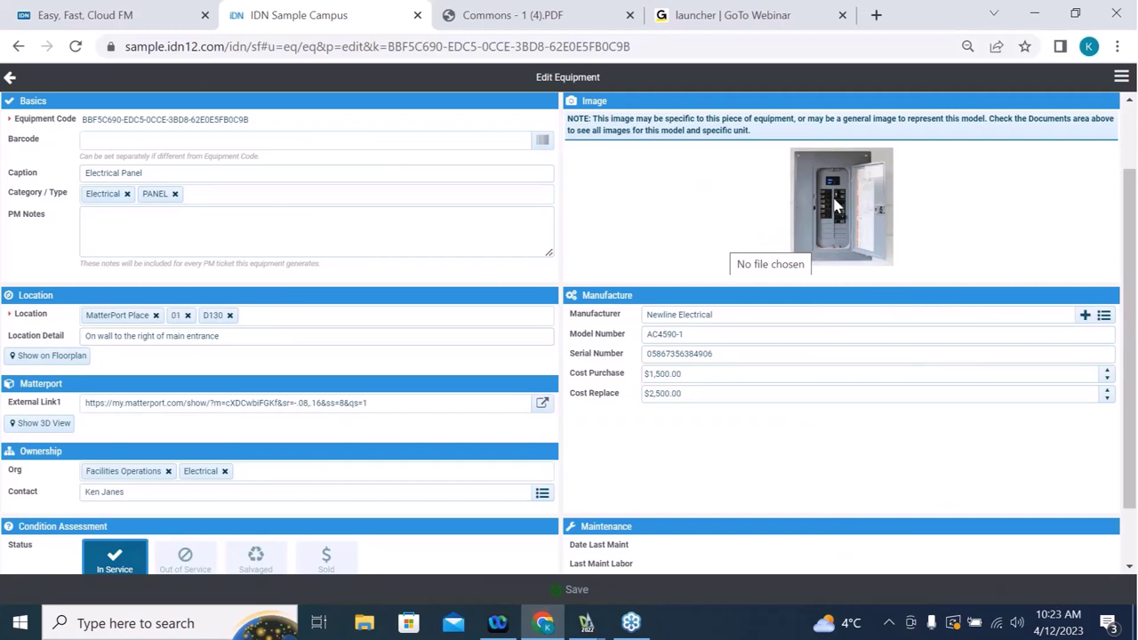
{"action": "left_click", "coordinate": [45, 357]}
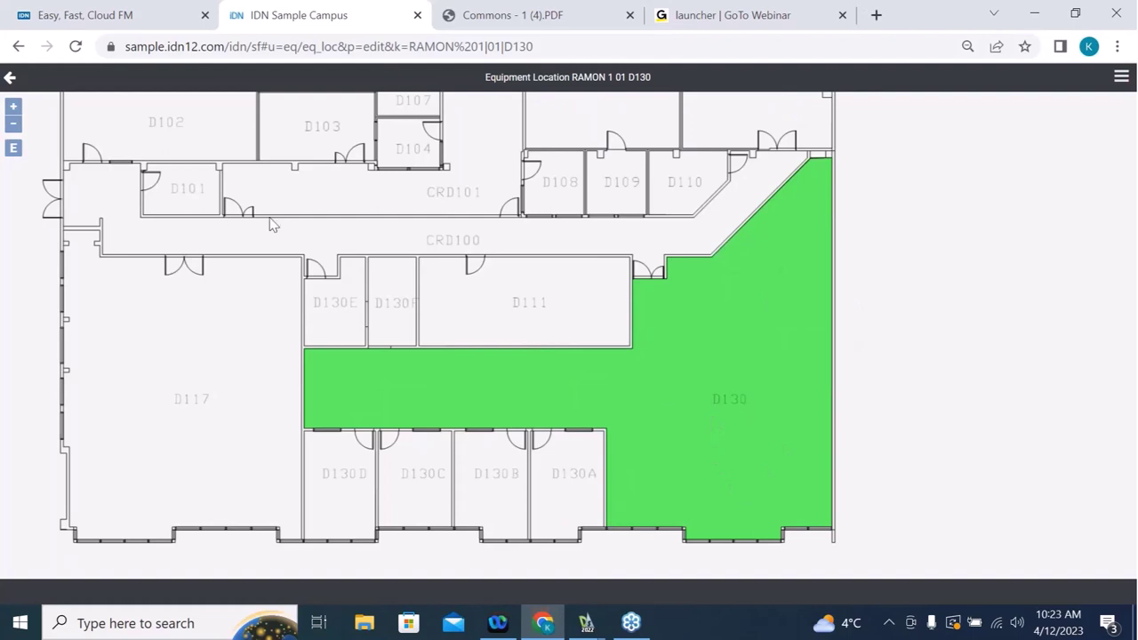
{"action": "left_click", "coordinate": [10, 78]}
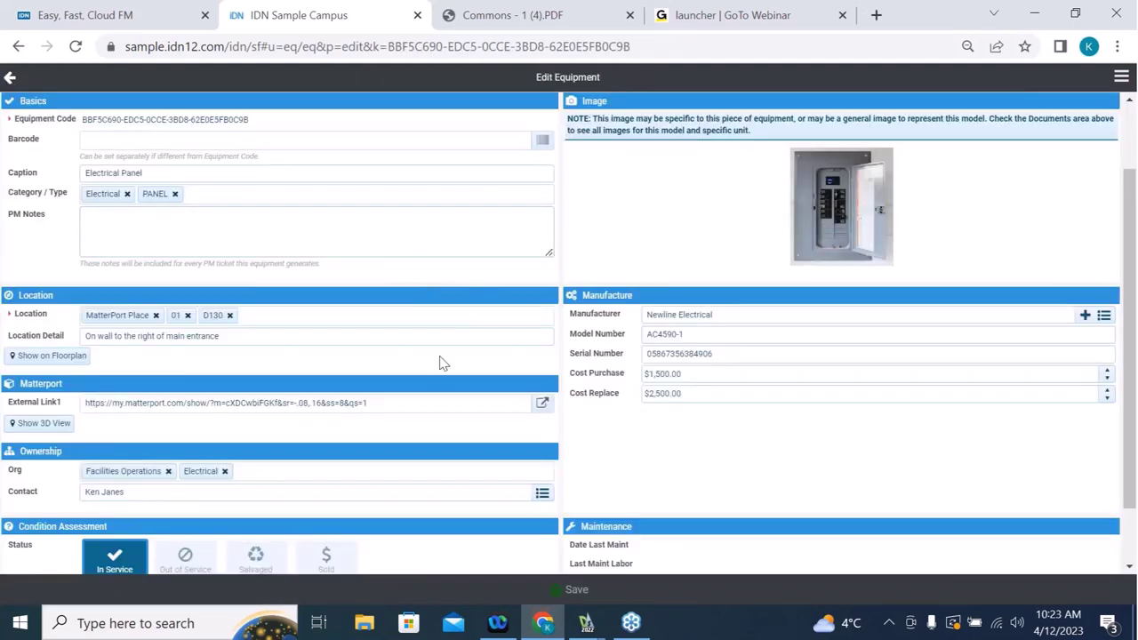
Step: Open the electrical panel's Matterport link, view the panel's tag, and walk through the 3D space to the office corridor
{"action": "left_click", "coordinate": [542, 403]}
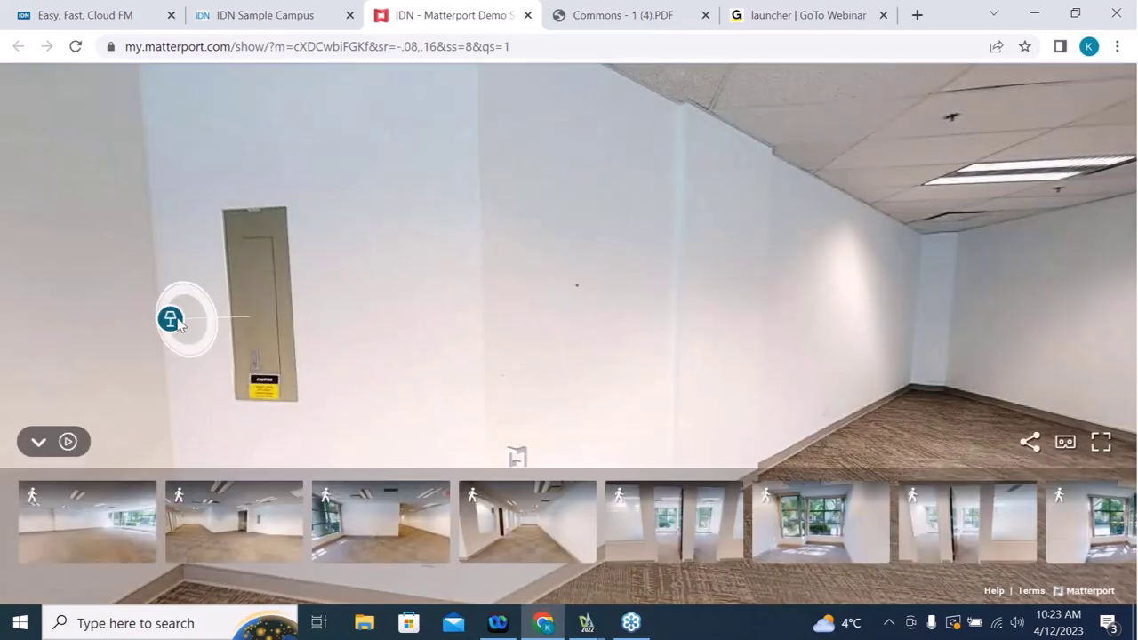
{"action": "mouse_move", "coordinate": [167, 322]}
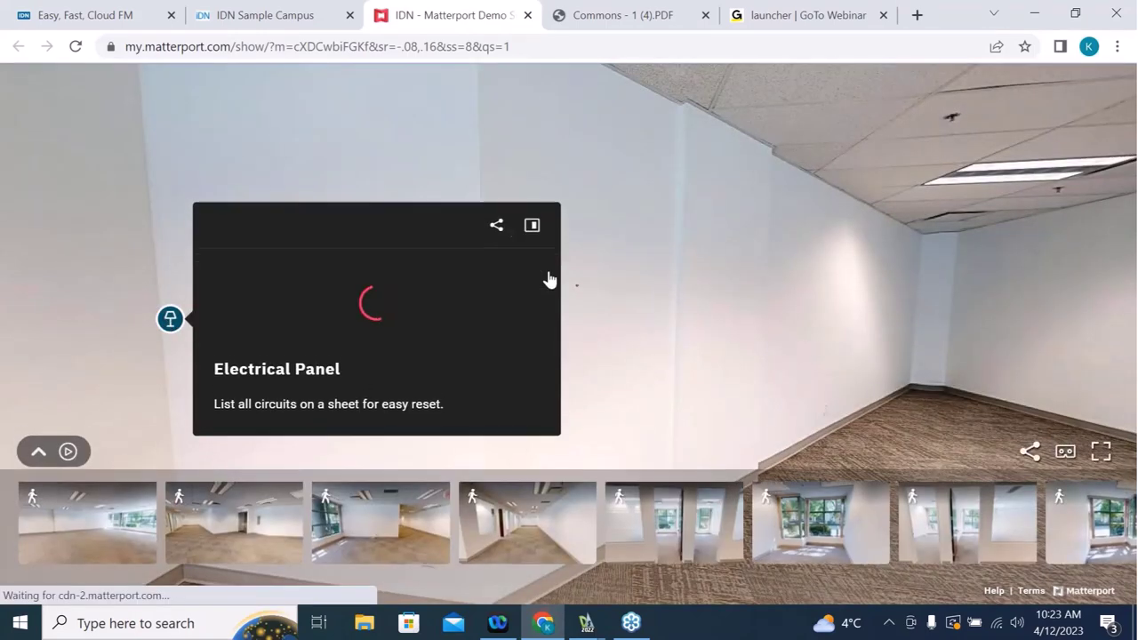
{"action": "left_click_drag", "start_coordinate": [609, 364], "coordinate": [975, 364]}
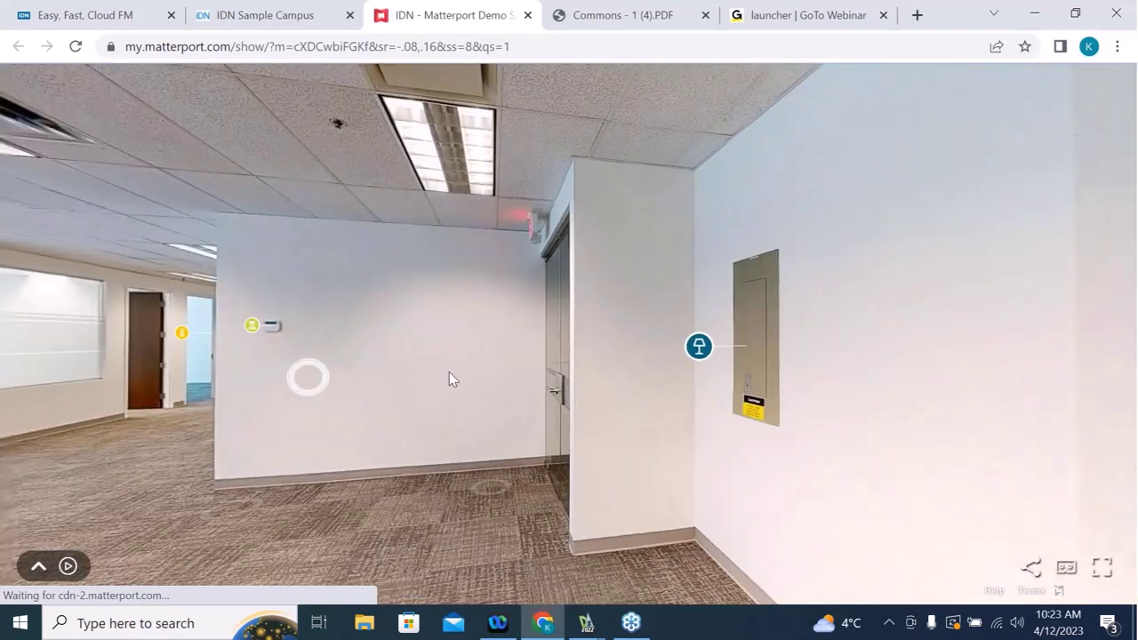
{"action": "left_click_drag", "start_coordinate": [449, 379], "coordinate": [617, 318]}
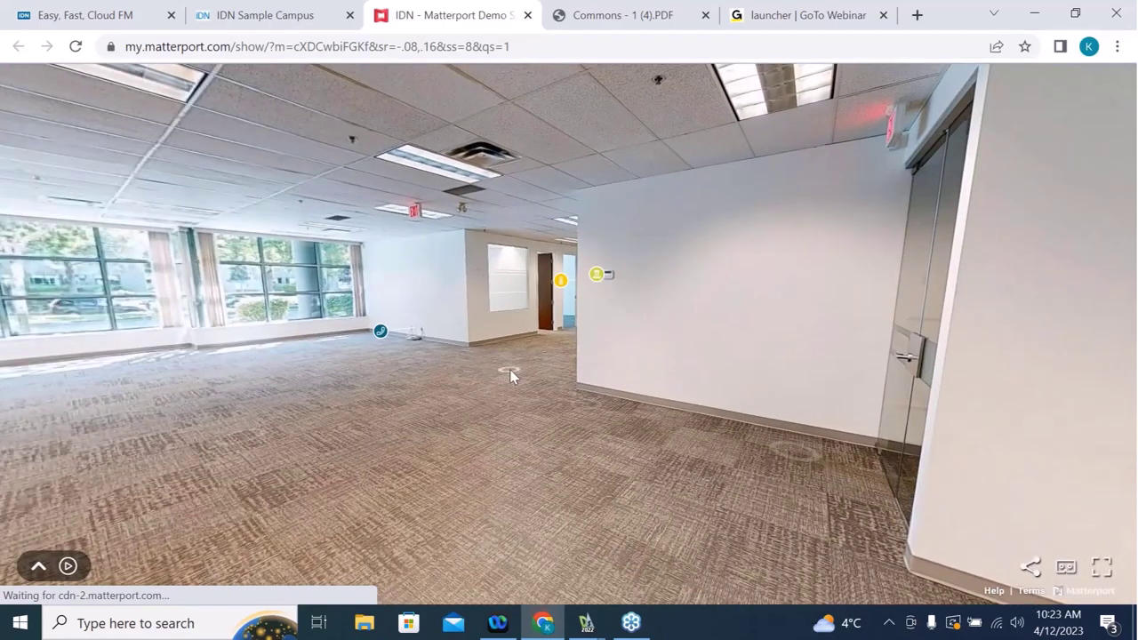
{"action": "left_click", "coordinate": [510, 375]}
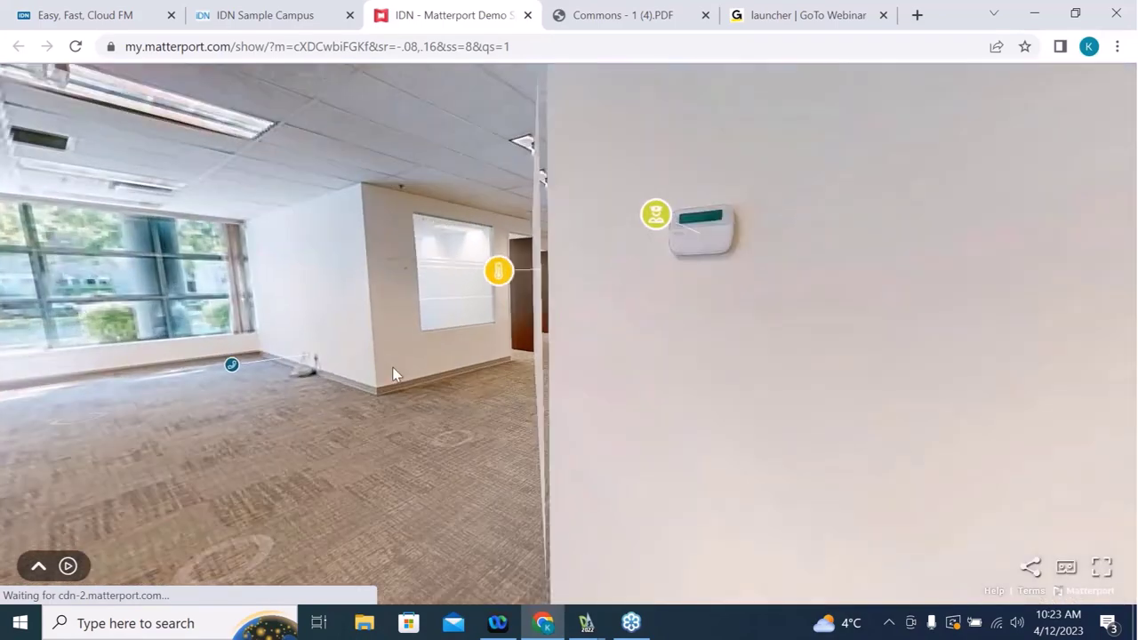
{"action": "left_click_drag", "start_coordinate": [392, 373], "coordinate": [123, 429]}
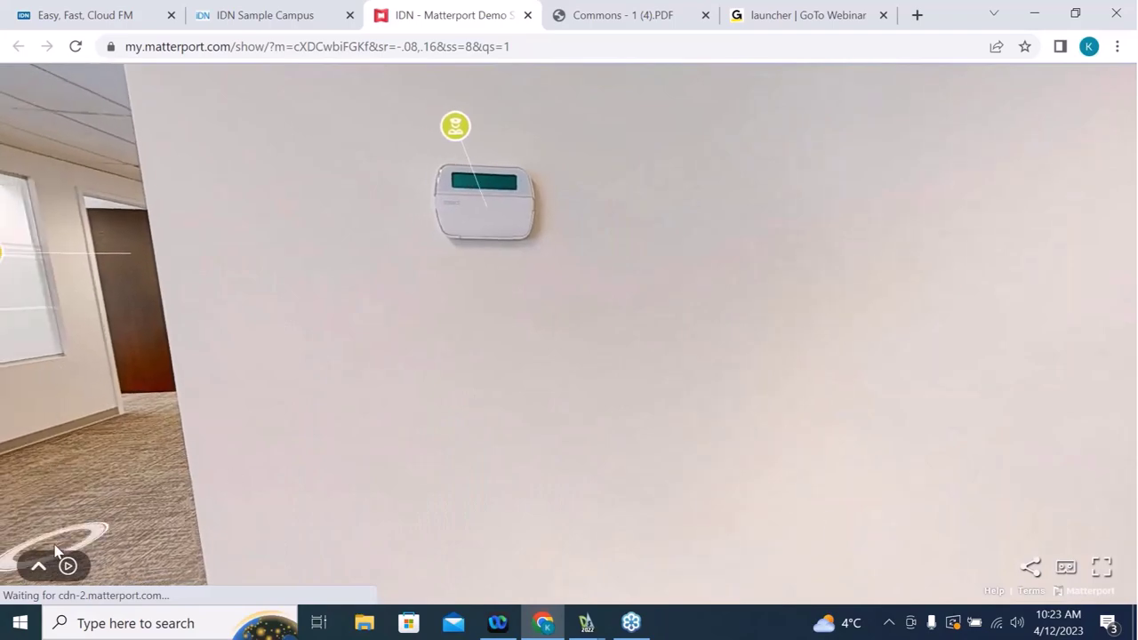
{"action": "left_click_drag", "start_coordinate": [266, 480], "coordinate": [445, 515]}
{"action": "left_click", "coordinate": [521, 531]}
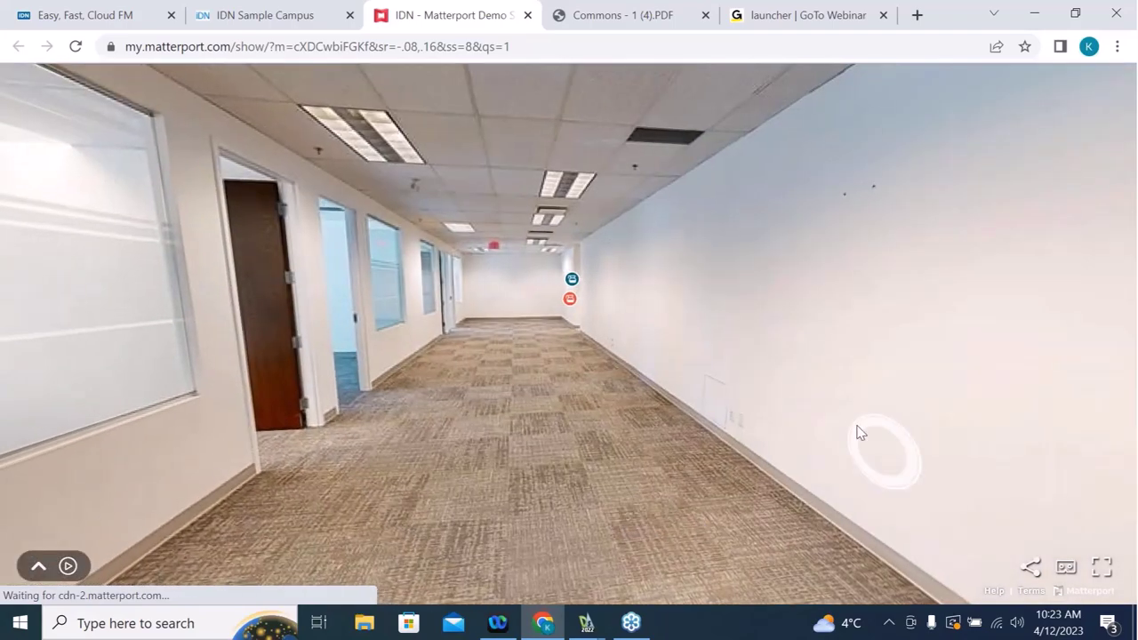
Step: Look back through the 3D space at the wall keypad and electrical panel, and return to the equipment list
{"action": "left_click_drag", "start_coordinate": [787, 393], "coordinate": [3, 388]}
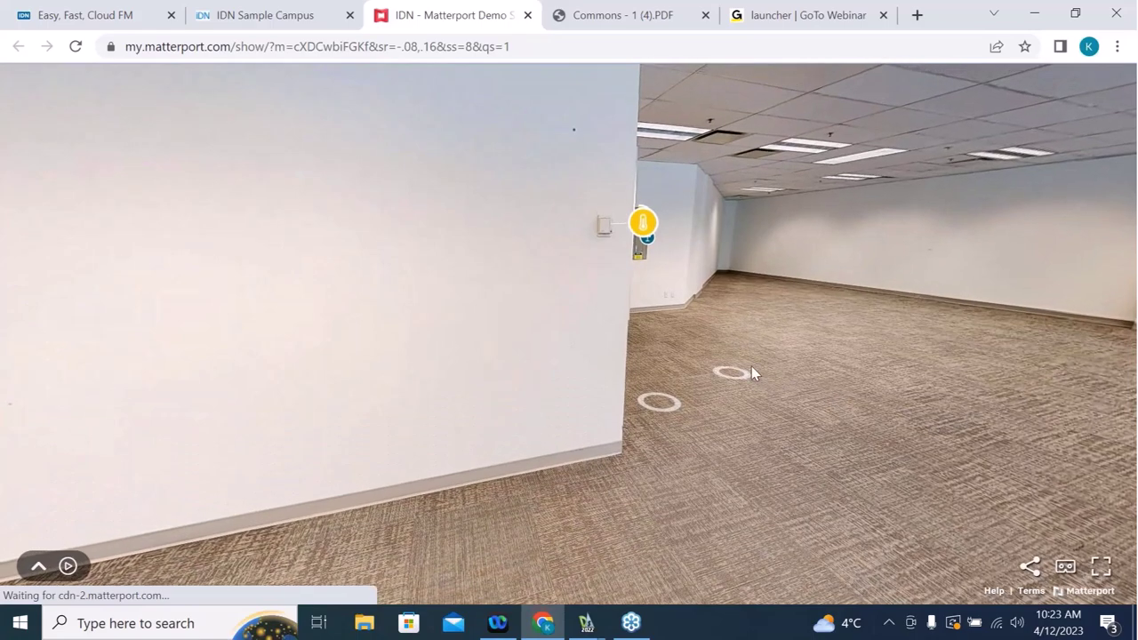
{"action": "left_click", "coordinate": [795, 370]}
{"action": "left_click_drag", "start_coordinate": [45, 313], "coordinate": [718, 490]}
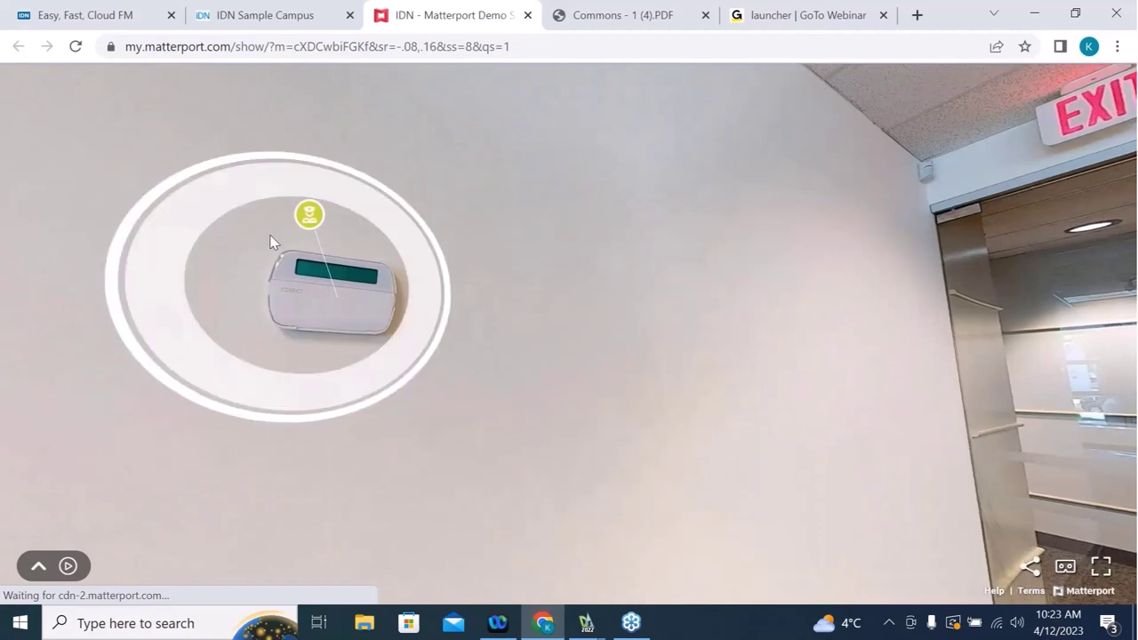
{"action": "mouse_move", "coordinate": [308, 214]}
{"action": "left_click_drag", "start_coordinate": [762, 489], "coordinate": [430, 359]}
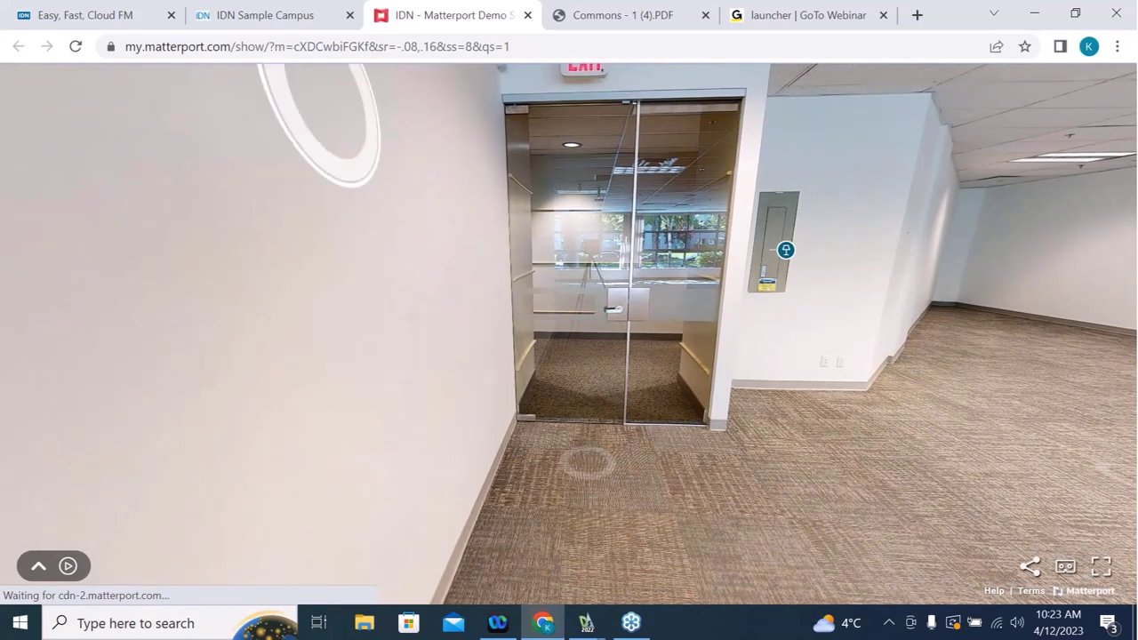
{"action": "left_click", "coordinate": [297, 14]}
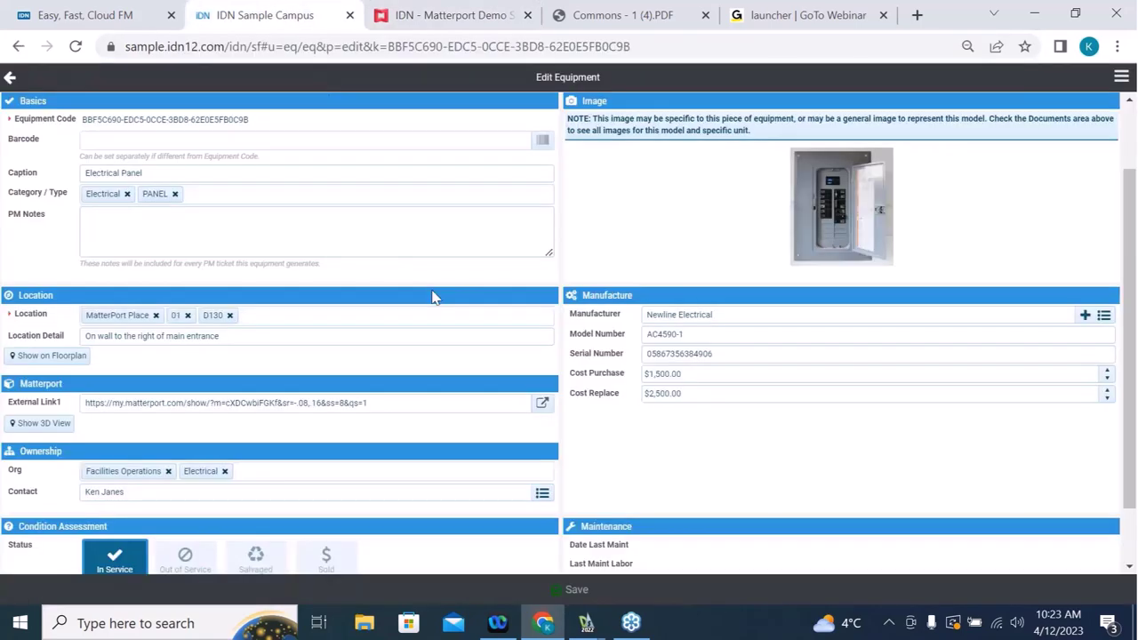
{"action": "left_click", "coordinate": [11, 79]}
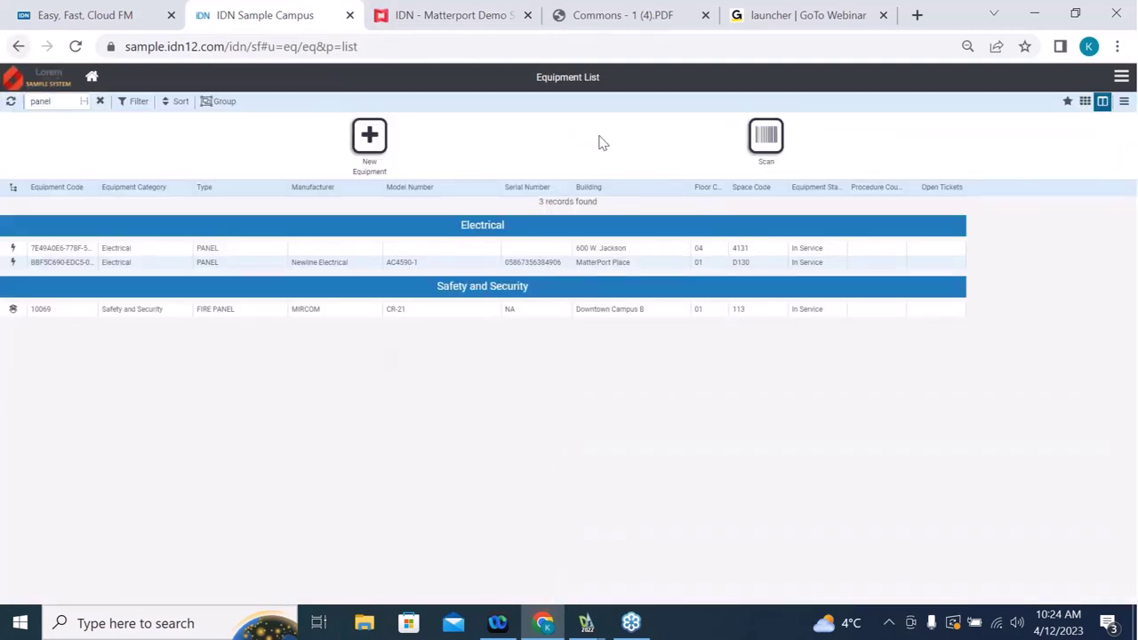
Step: Open the Space dashboard and replace its Top Reports widget with Space by Building and Category
{"action": "left_click", "coordinate": [1121, 76]}
{"action": "left_click", "coordinate": [1058, 304]}
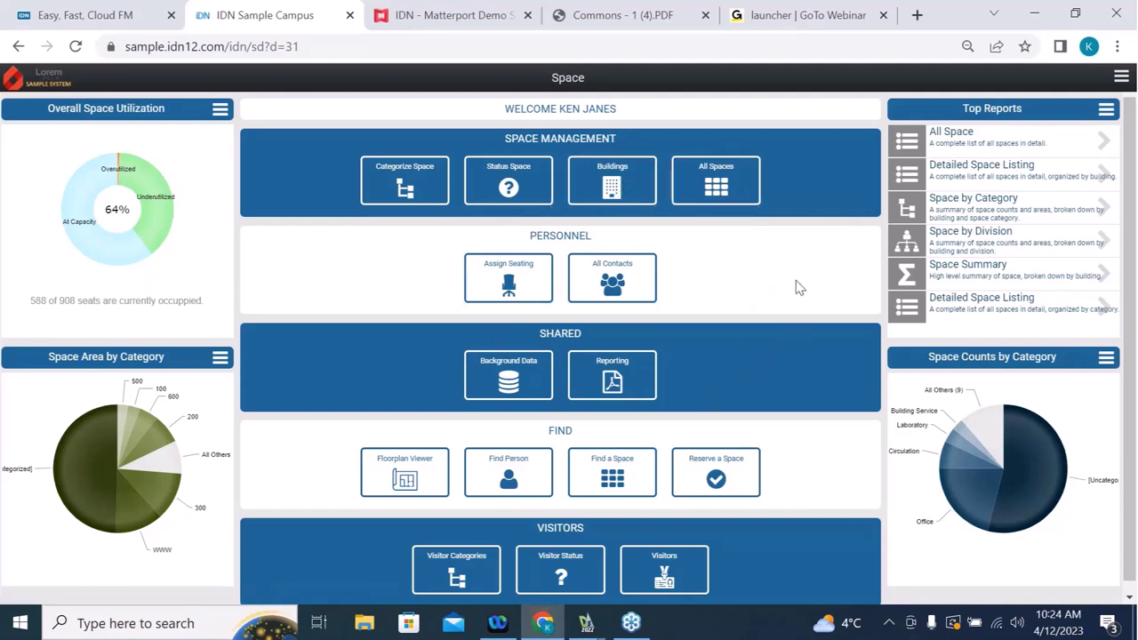
{"action": "left_click", "coordinate": [1107, 110]}
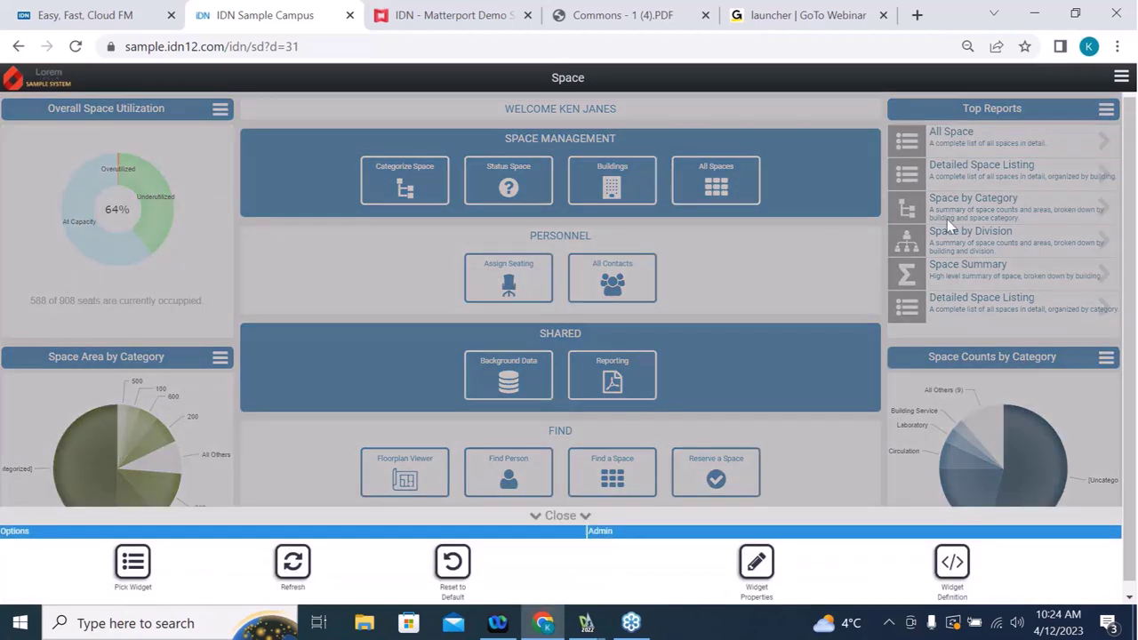
{"action": "left_click", "coordinate": [142, 578]}
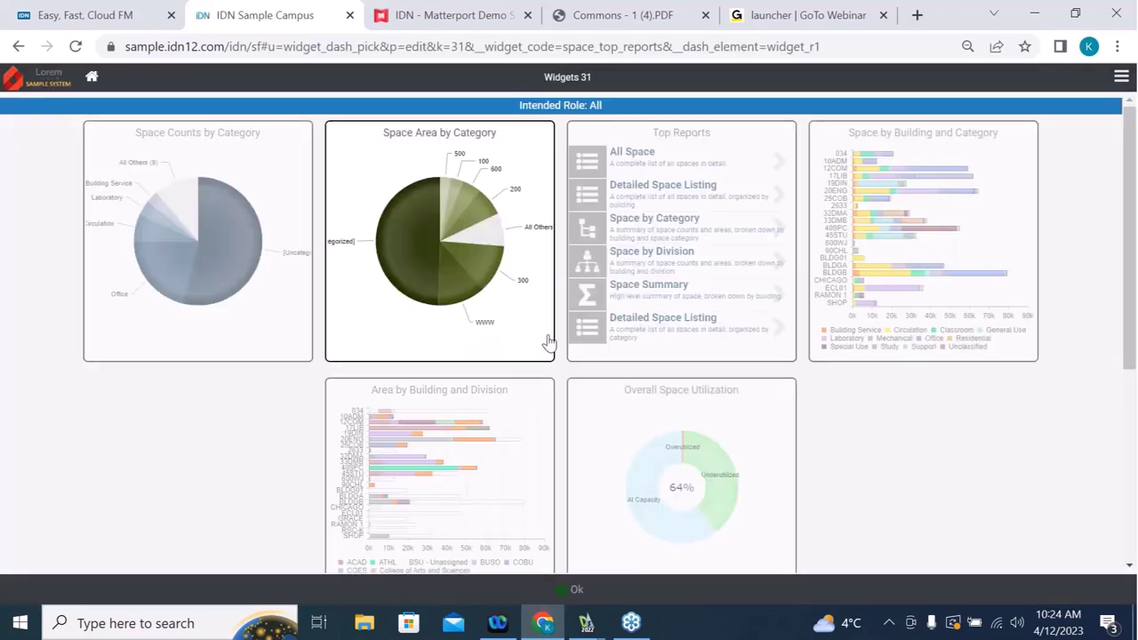
{"action": "left_click", "coordinate": [940, 212]}
{"action": "left_click", "coordinate": [576, 592]}
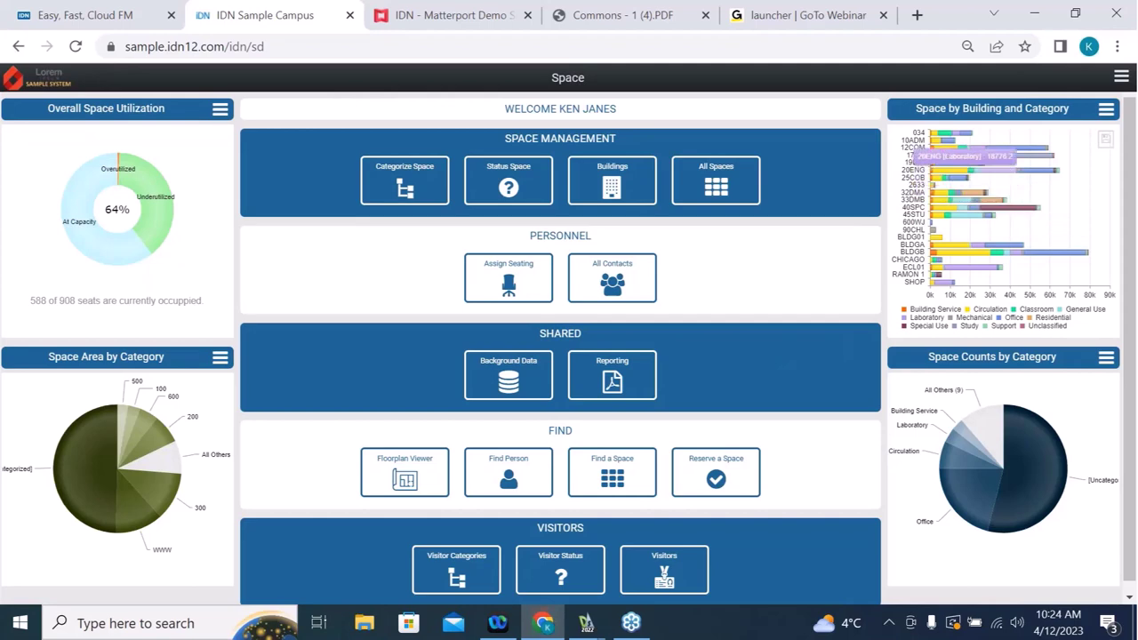
Step: Open the building list and the RFH - Riverfront Center building's record
{"action": "mouse_move", "coordinate": [154, 199]}
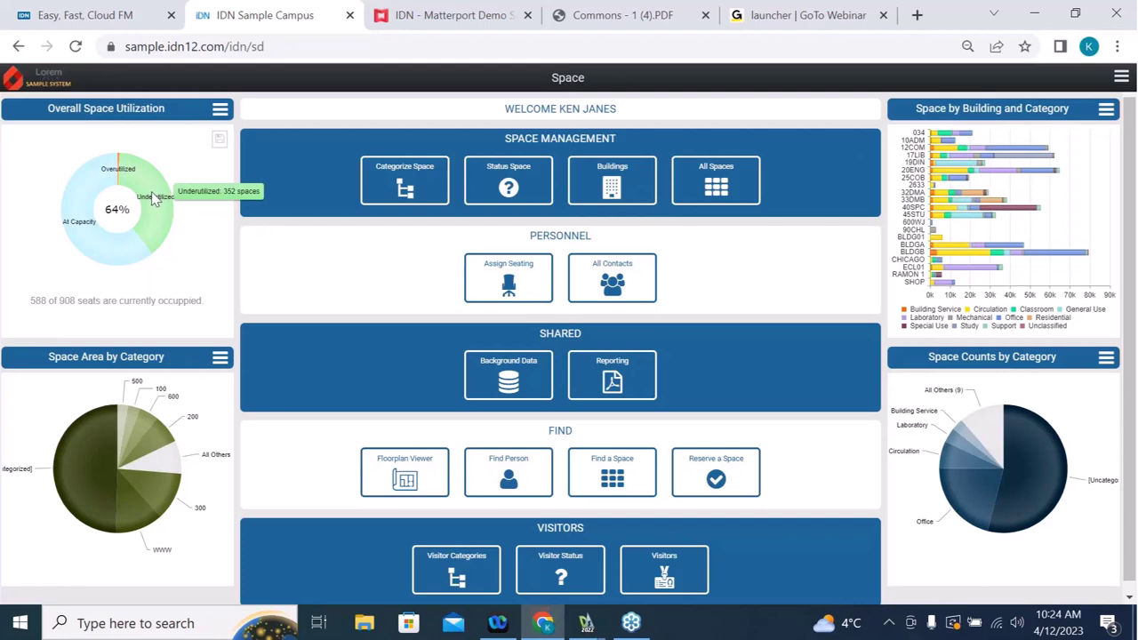
{"action": "mouse_move", "coordinate": [149, 449]}
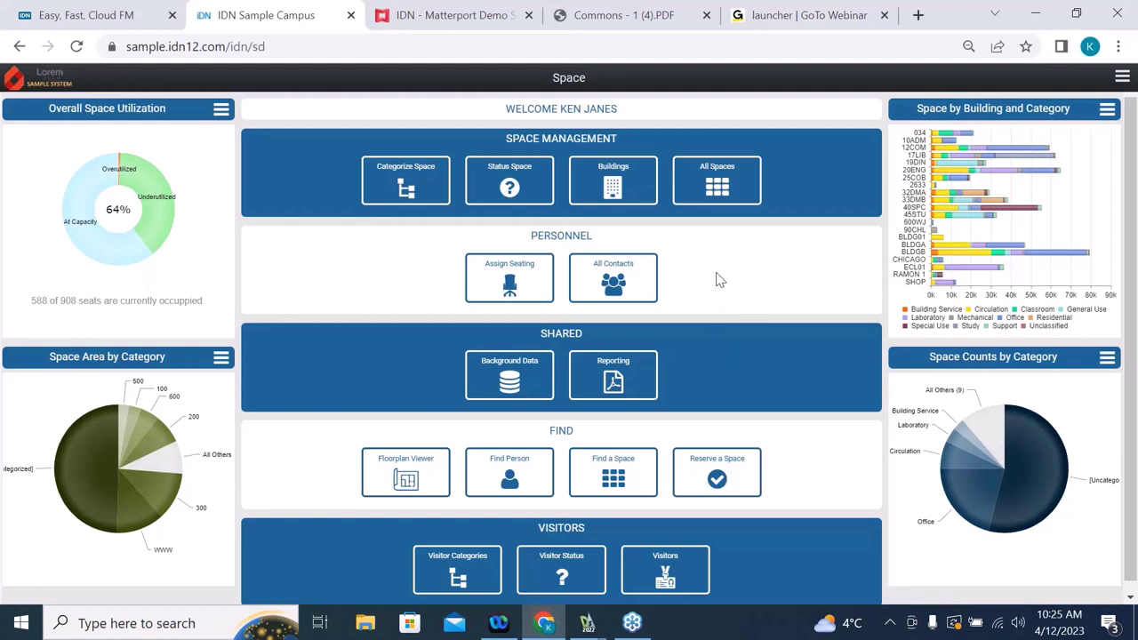
{"action": "left_click", "coordinate": [627, 182]}
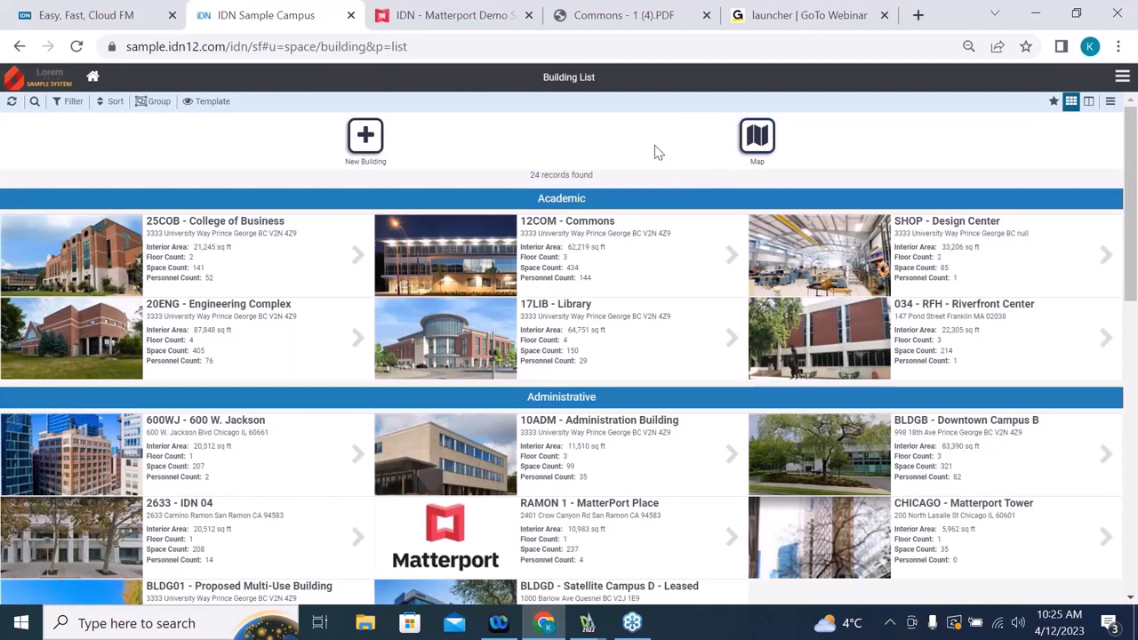
{"action": "left_click", "coordinate": [1015, 352]}
{"action": "left_click", "coordinate": [1036, 318]}
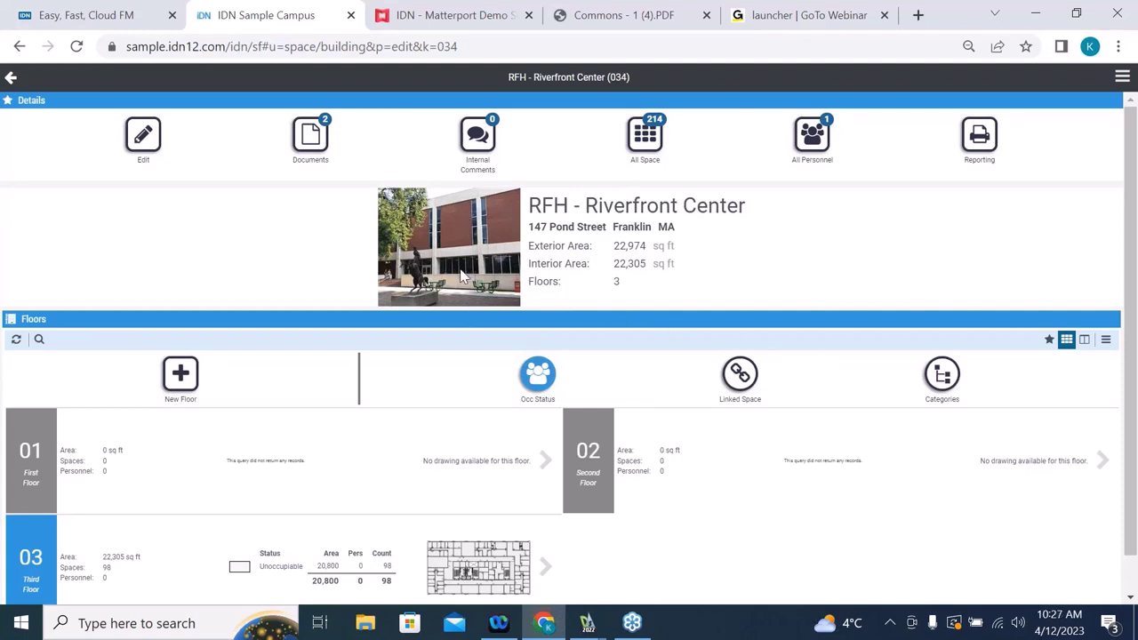
Step: Add a new floor to Riverfront Center with floor code 04 and floor name Fourth Floor
{"action": "left_click", "coordinate": [179, 378]}
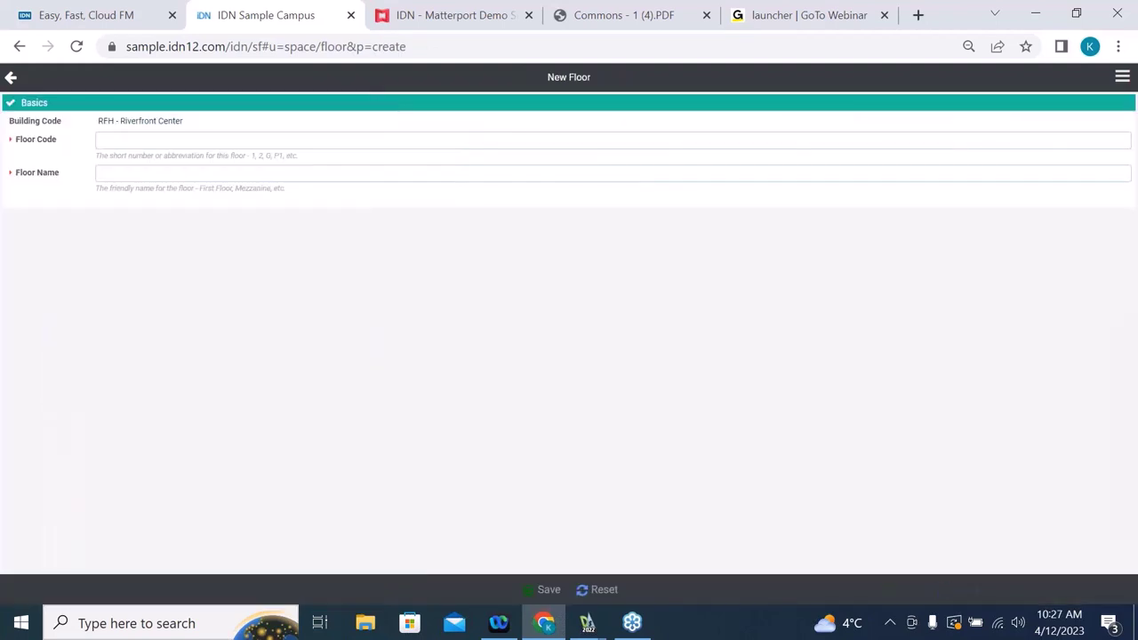
{"action": "left_click", "coordinate": [203, 140]}
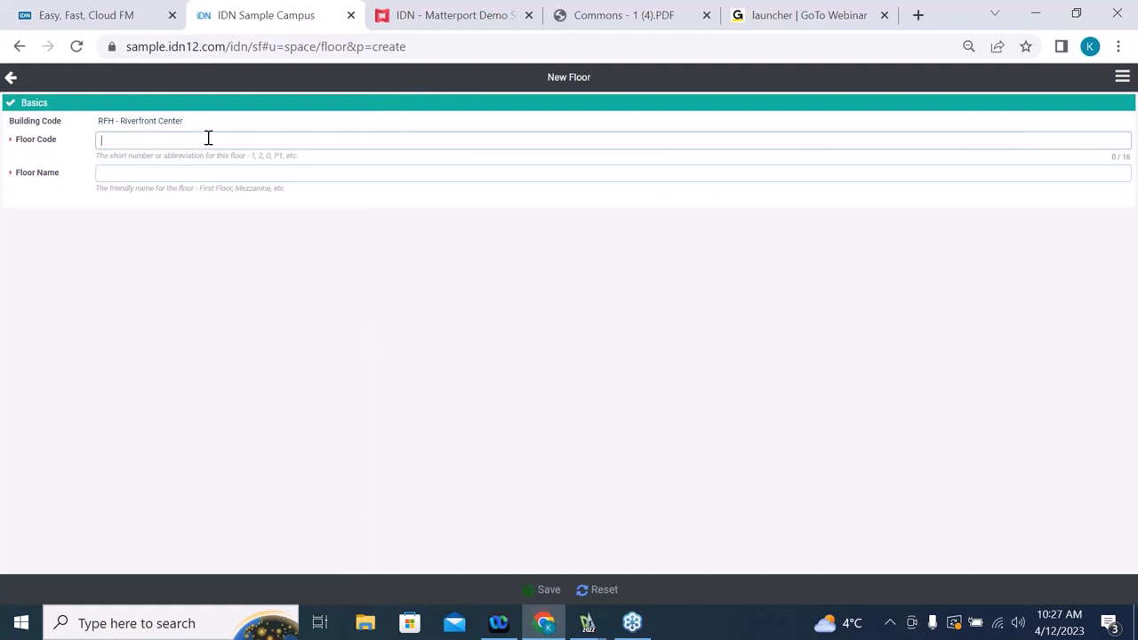
{"action": "type", "text": "04"}
{"action": "left_click", "coordinate": [248, 175]}
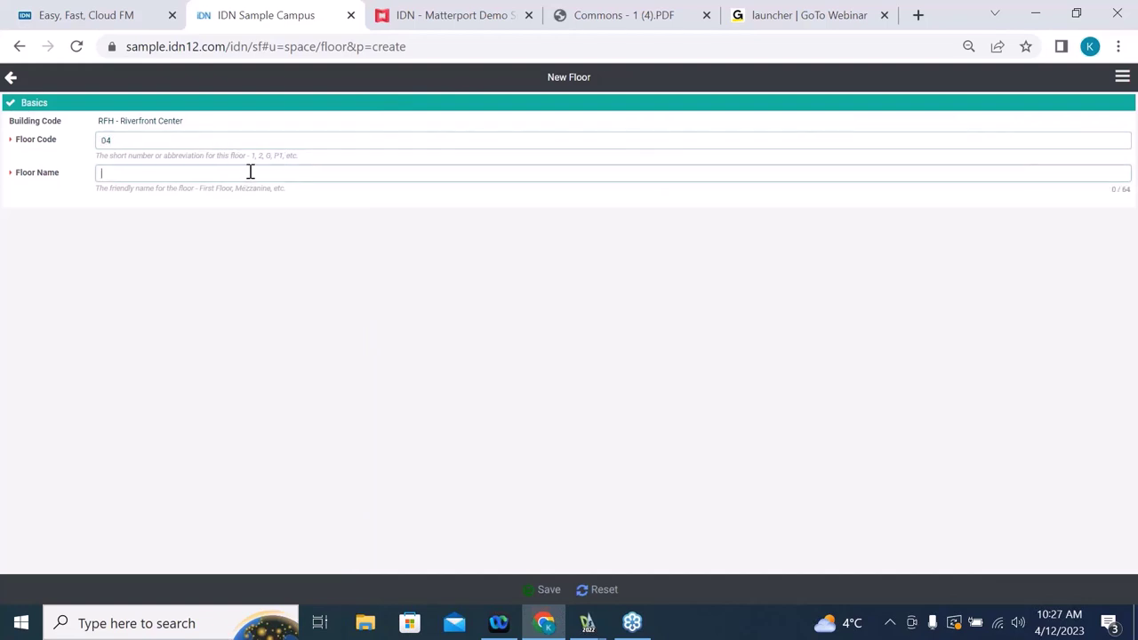
{"action": "type", "text": "Fourth Floor"}
{"action": "left_click", "coordinate": [538, 592]}
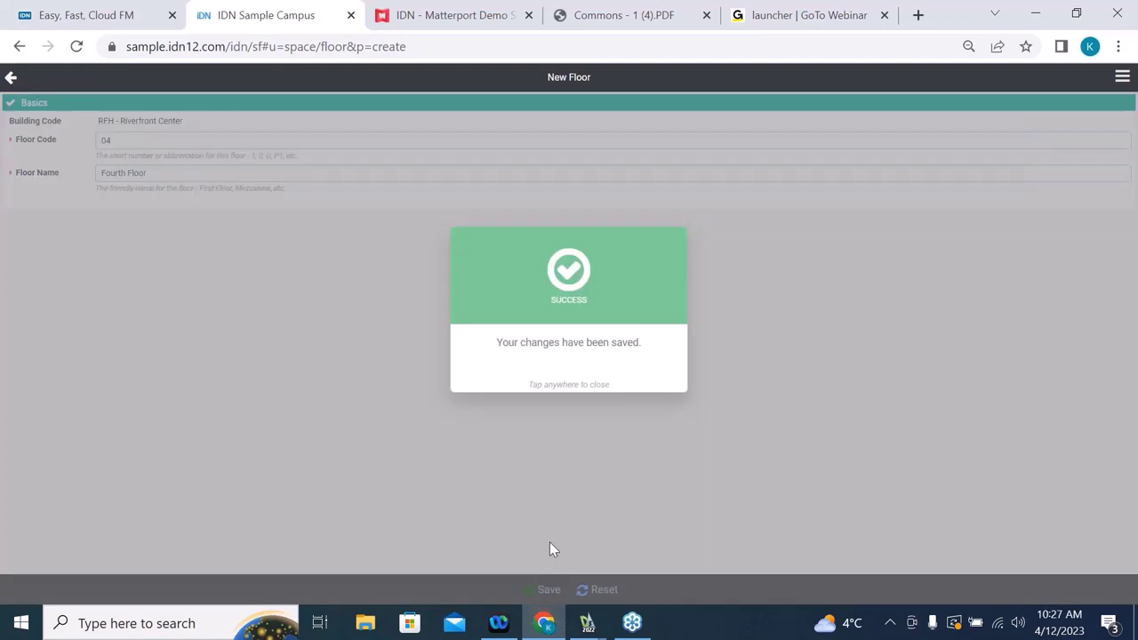
{"action": "left_click", "coordinate": [549, 549]}
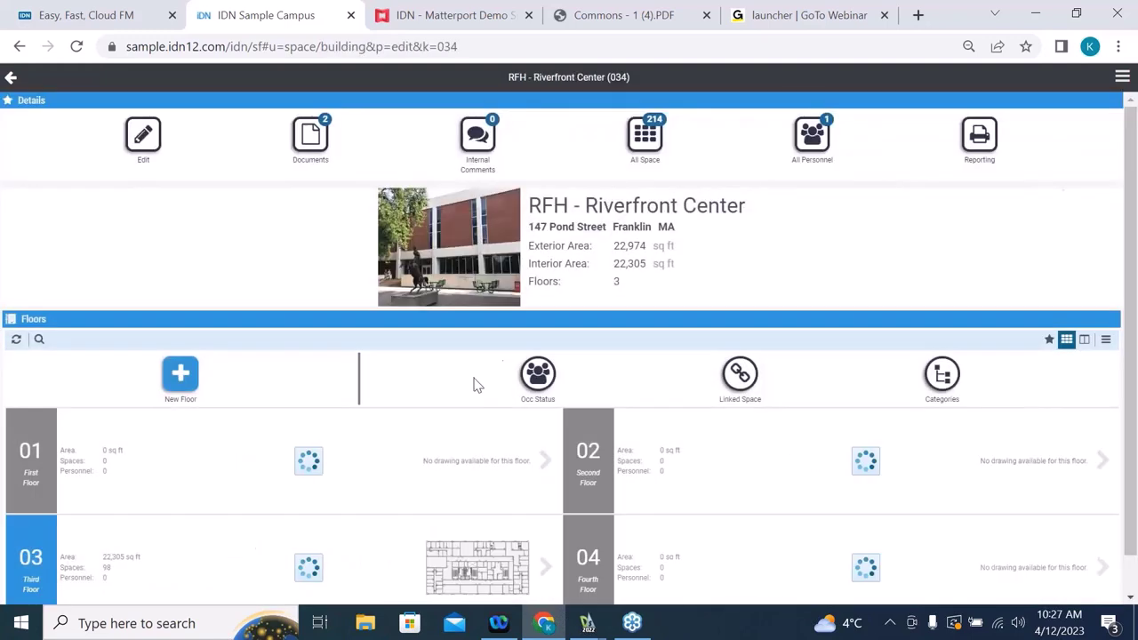
Step: Open the floorplan viewer from the new Fourth Floor, switch it to floor 04, and show the floorplan tools
{"action": "scroll", "coordinate": [656, 445], "scroll_direction": "down", "scroll_amount": 1}
{"action": "scroll", "coordinate": [656, 444], "scroll_direction": "down", "scroll_amount": 1}
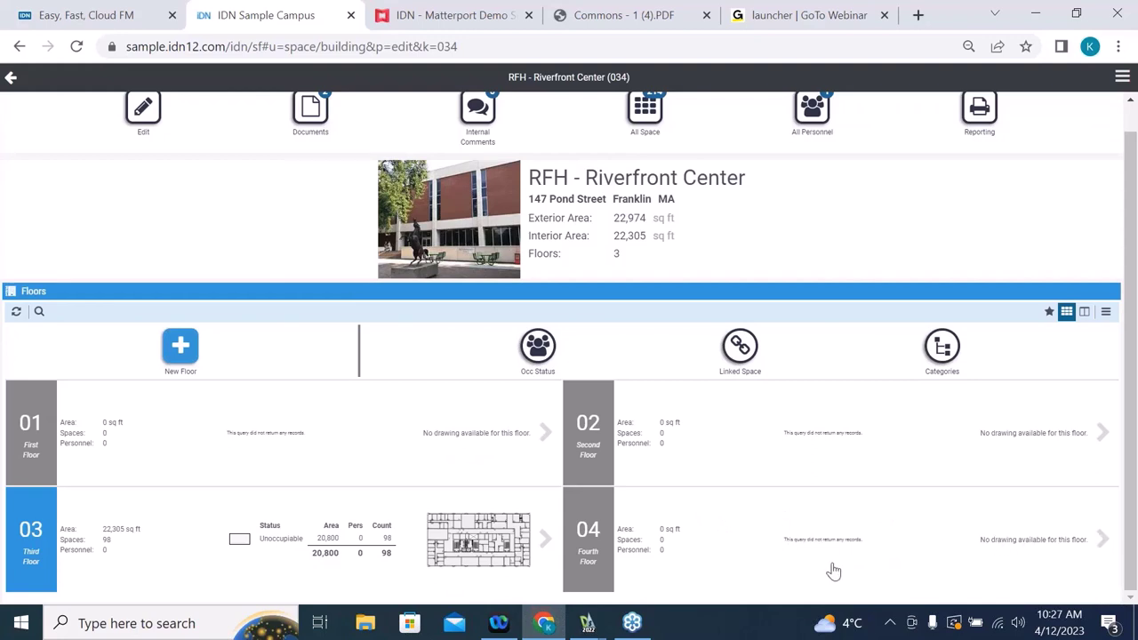
{"action": "left_click", "coordinate": [1101, 542]}
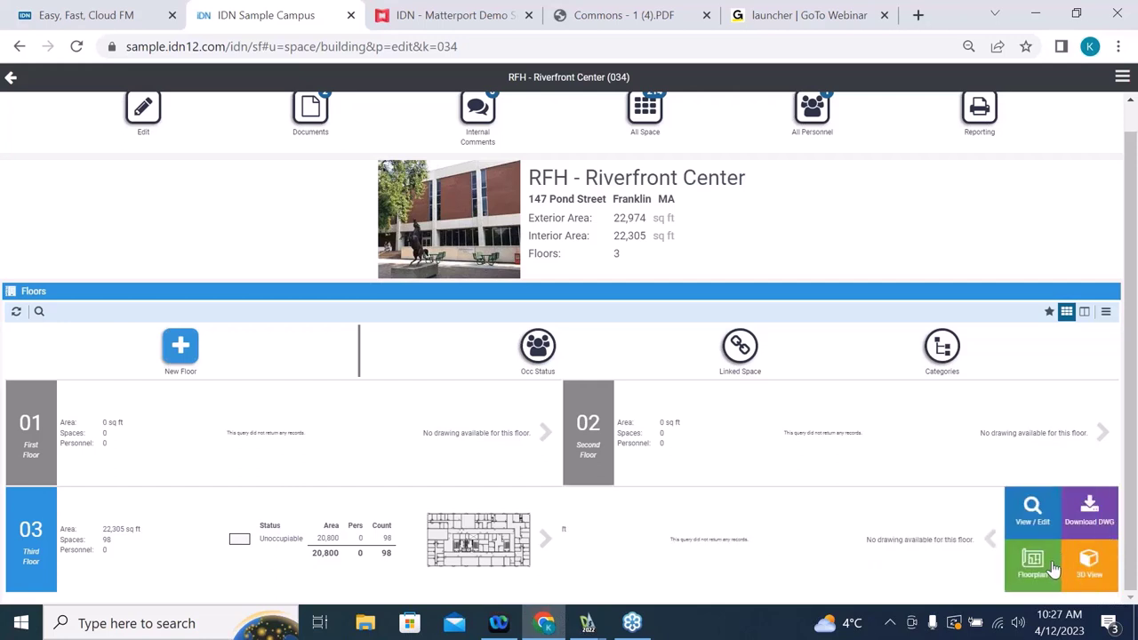
{"action": "left_click", "coordinate": [1045, 567]}
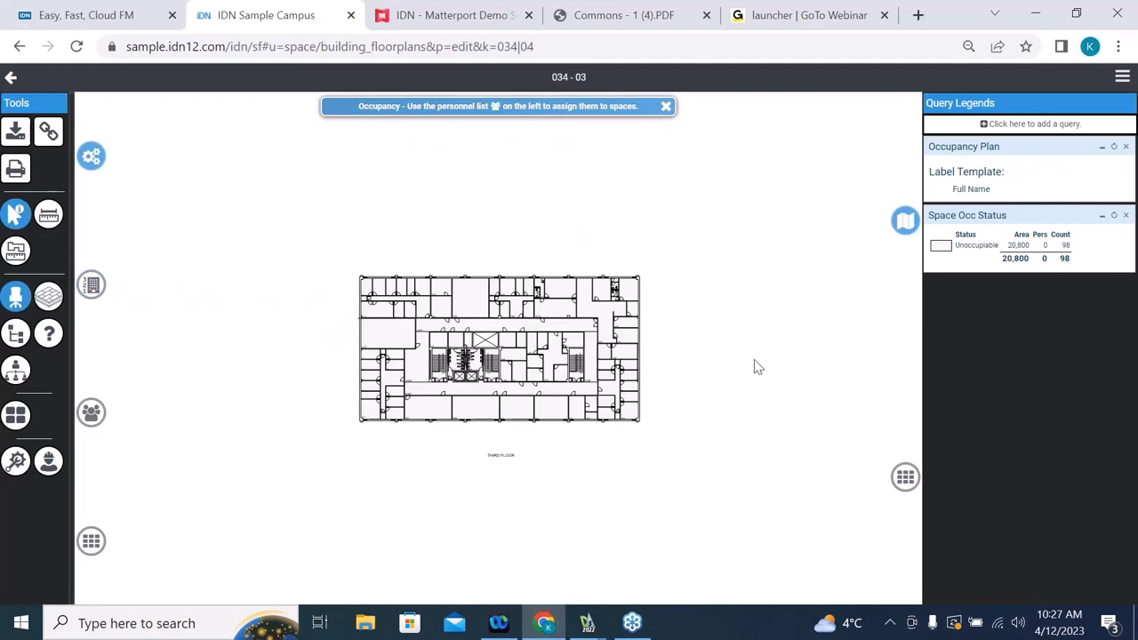
{"action": "left_click", "coordinate": [92, 284]}
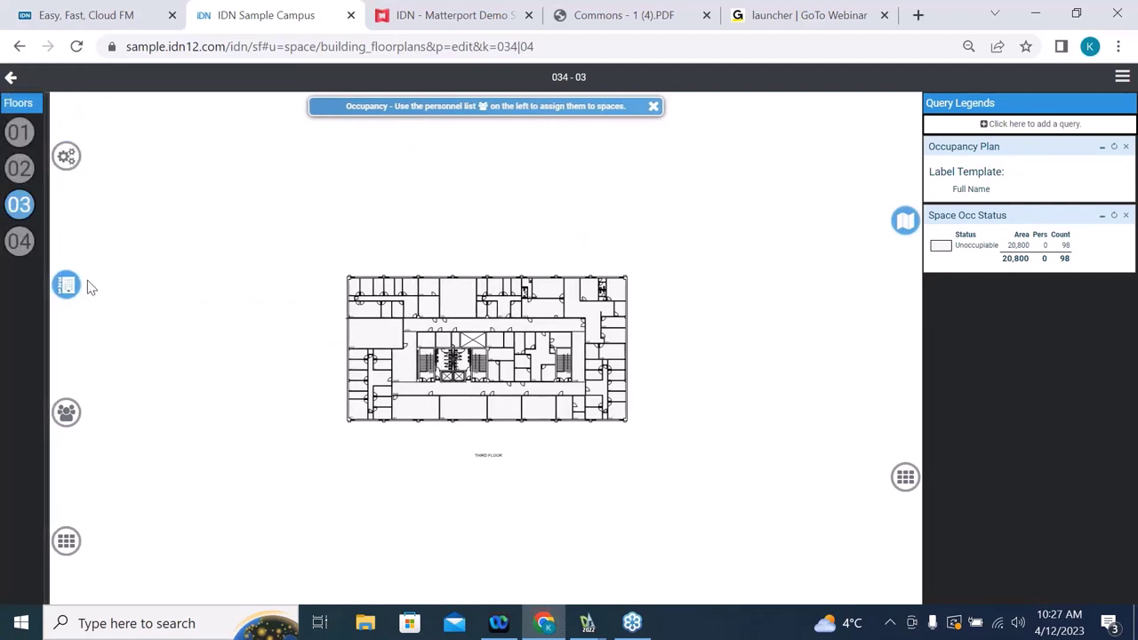
{"action": "left_click", "coordinate": [20, 240]}
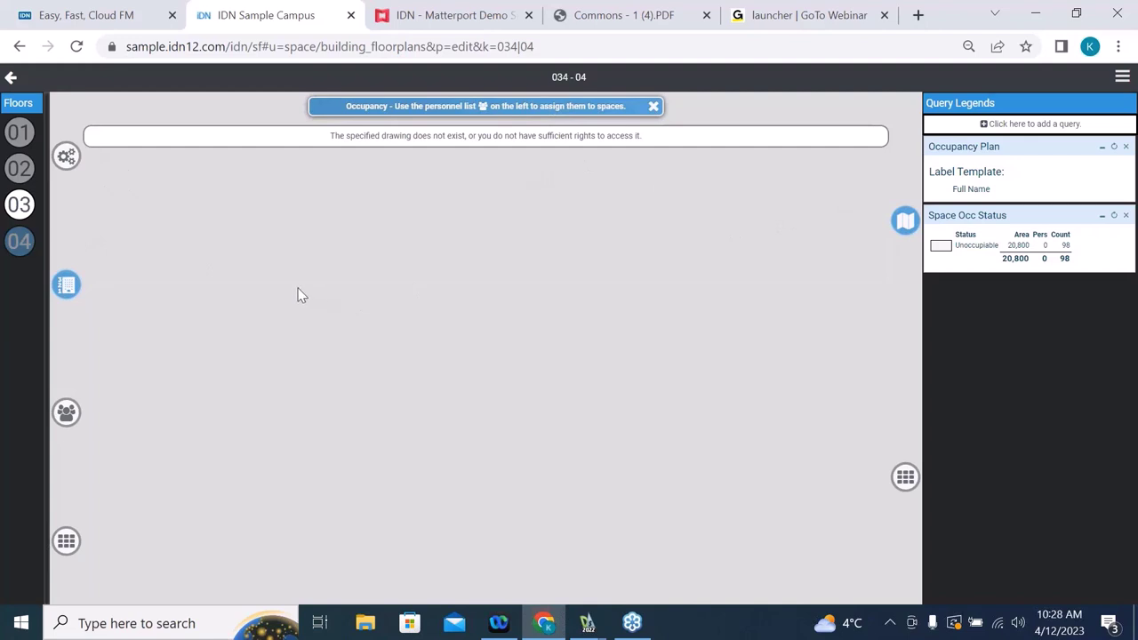
{"action": "left_click", "coordinate": [69, 160]}
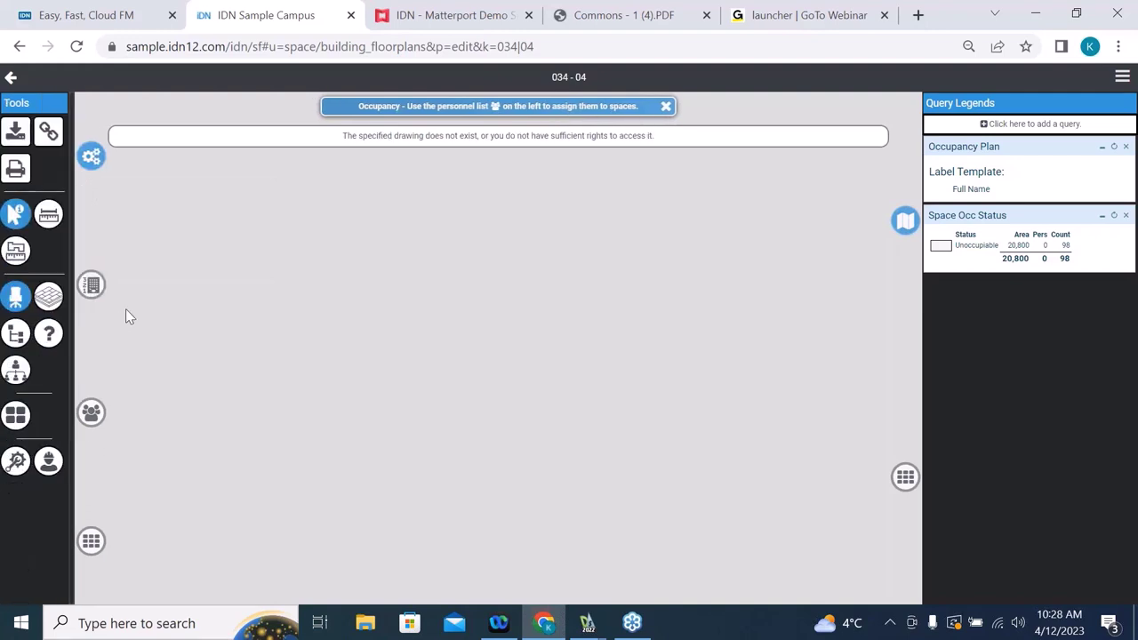
Step: Open the drawing link page for floor 04 and upload the 034-04 drawing from the Demo Files folder
{"action": "left_click", "coordinate": [49, 132]}
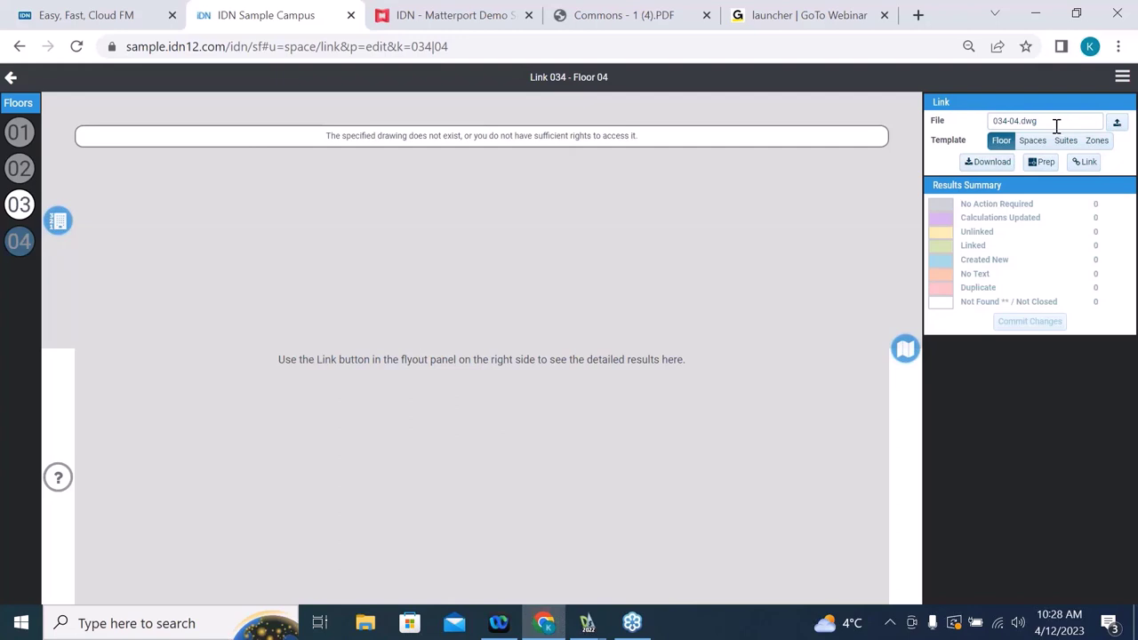
{"action": "left_click", "coordinate": [1117, 125]}
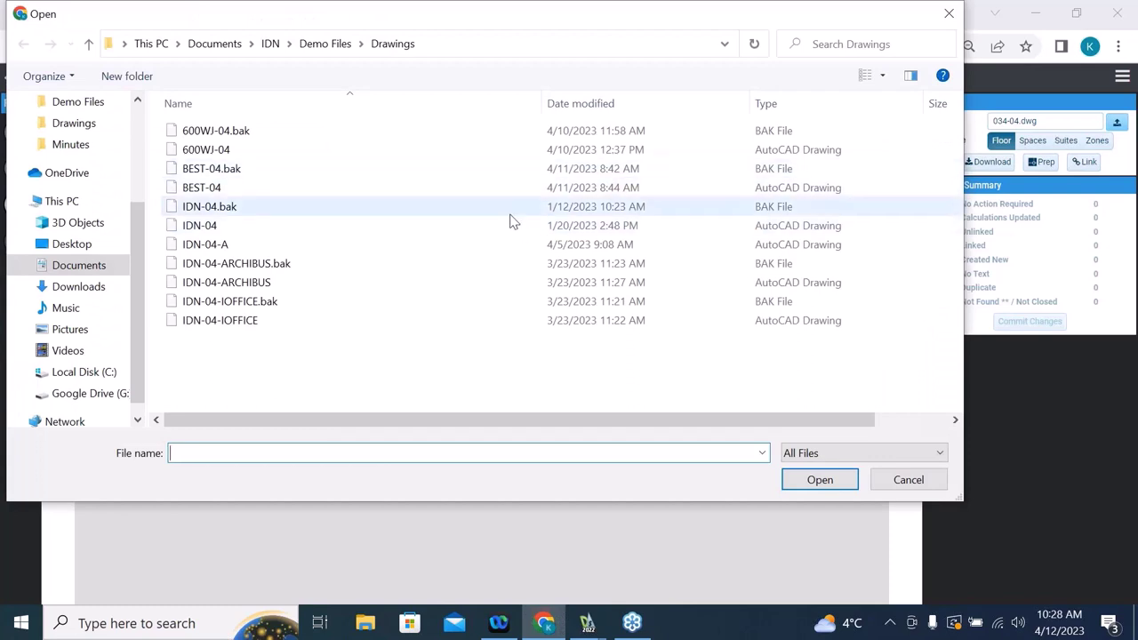
{"action": "left_click", "coordinate": [335, 46]}
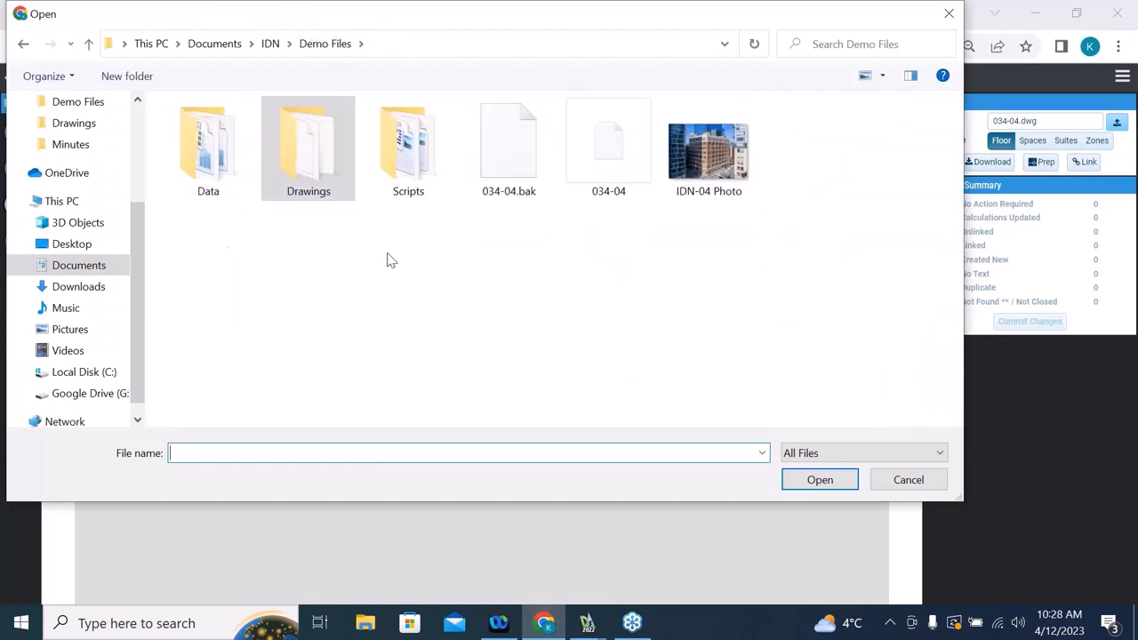
{"action": "left_click", "coordinate": [607, 164]}
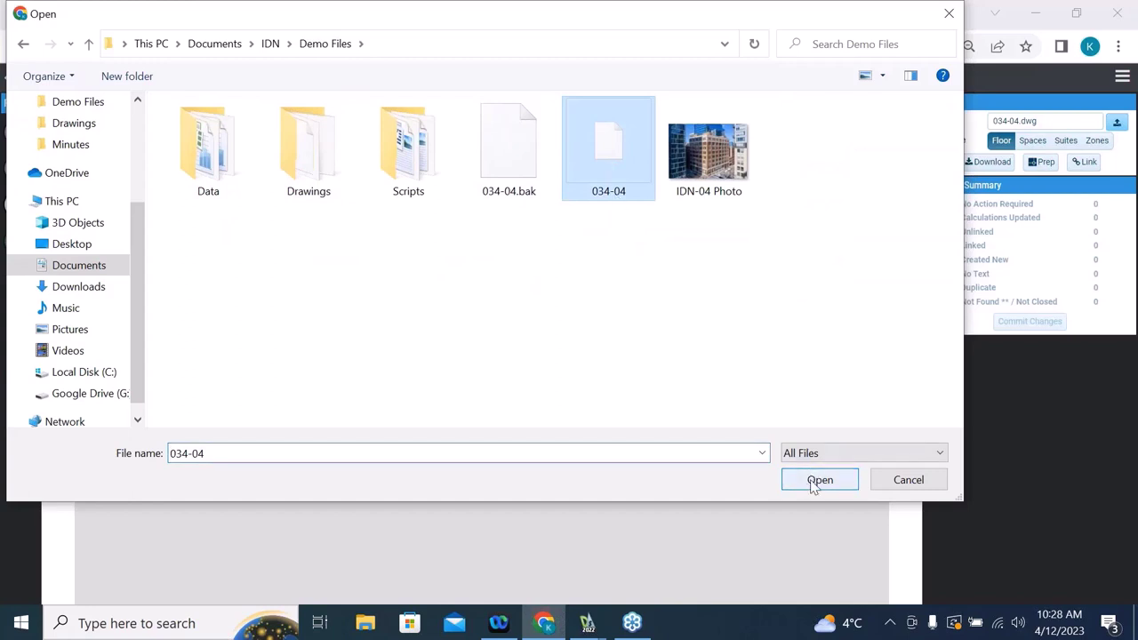
{"action": "left_click", "coordinate": [841, 481]}
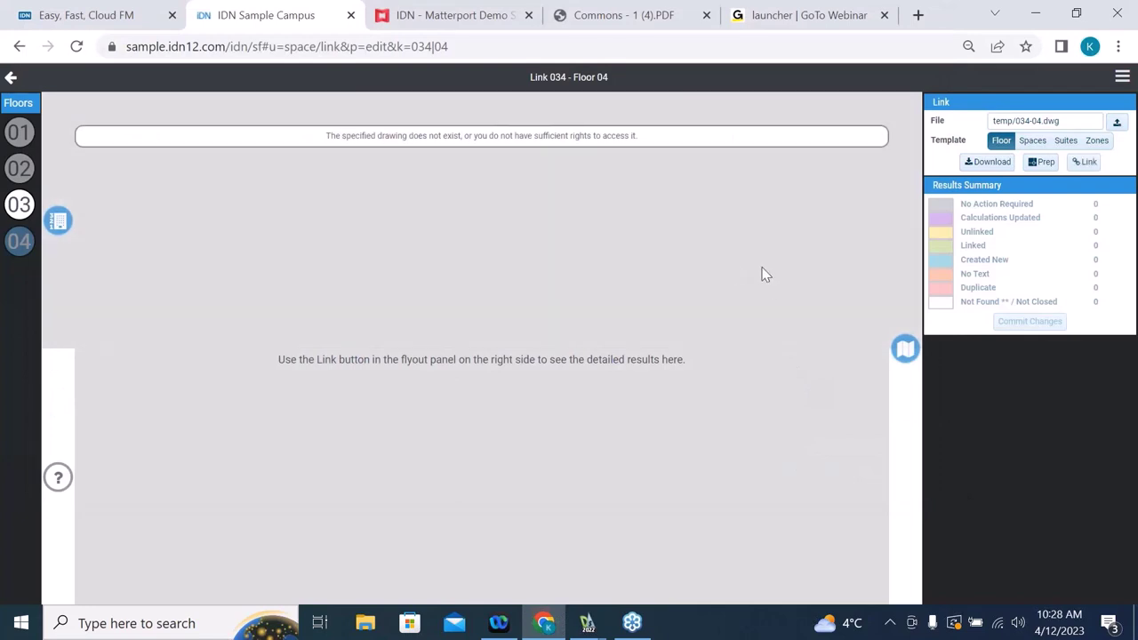
Step: Examine the uploaded fourth-floor plan, checking the room and workstation numbers around the core and along the outer wall
{"action": "scroll", "coordinate": [554, 190], "scroll_direction": "up", "scroll_amount": 5}
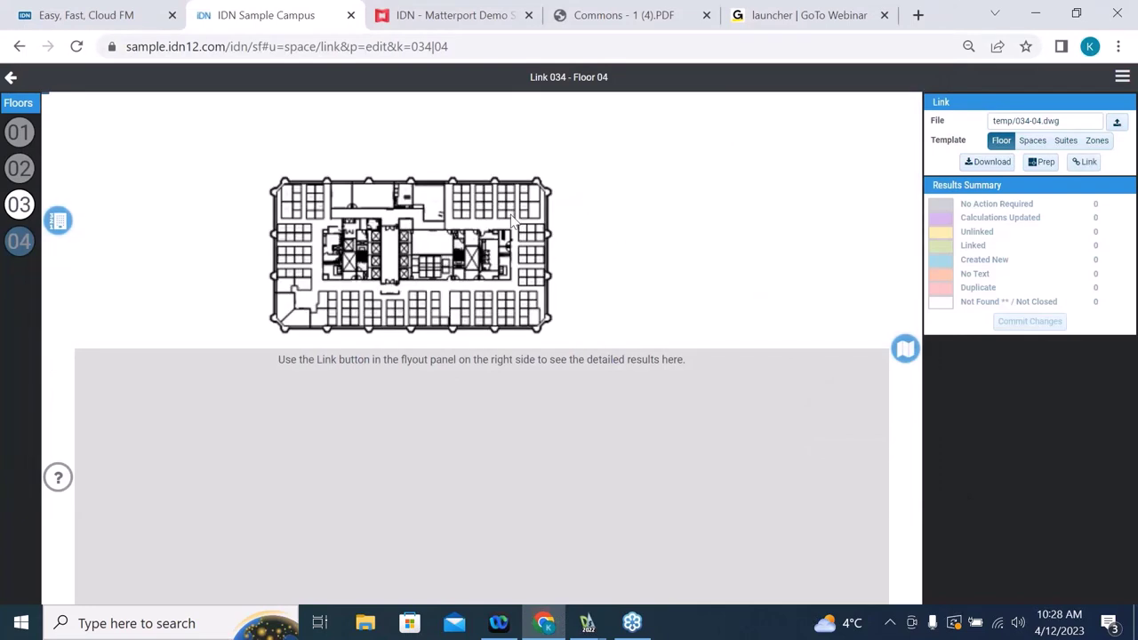
{"action": "scroll", "coordinate": [538, 287], "scroll_direction": "up", "scroll_amount": 4}
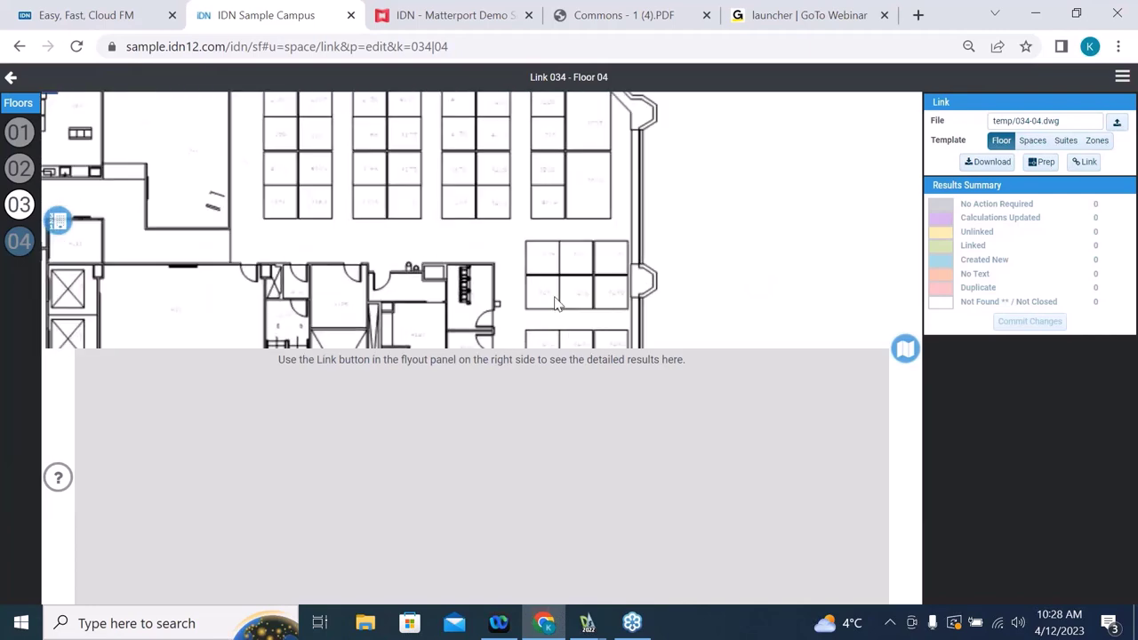
{"action": "scroll", "coordinate": [537, 288], "scroll_direction": "up", "scroll_amount": 2}
{"action": "scroll", "coordinate": [512, 295], "scroll_direction": "down", "scroll_amount": 2}
{"action": "left_click_drag", "start_coordinate": [477, 290], "coordinate": [539, 234]}
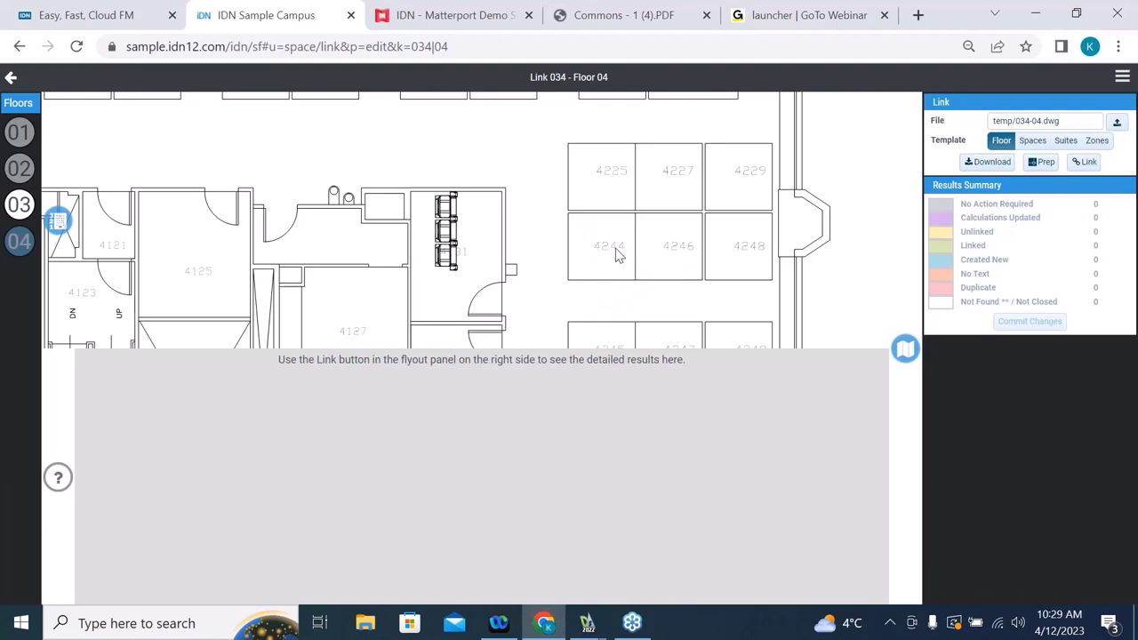
{"action": "scroll", "coordinate": [485, 276], "scroll_direction": "up", "scroll_amount": 4}
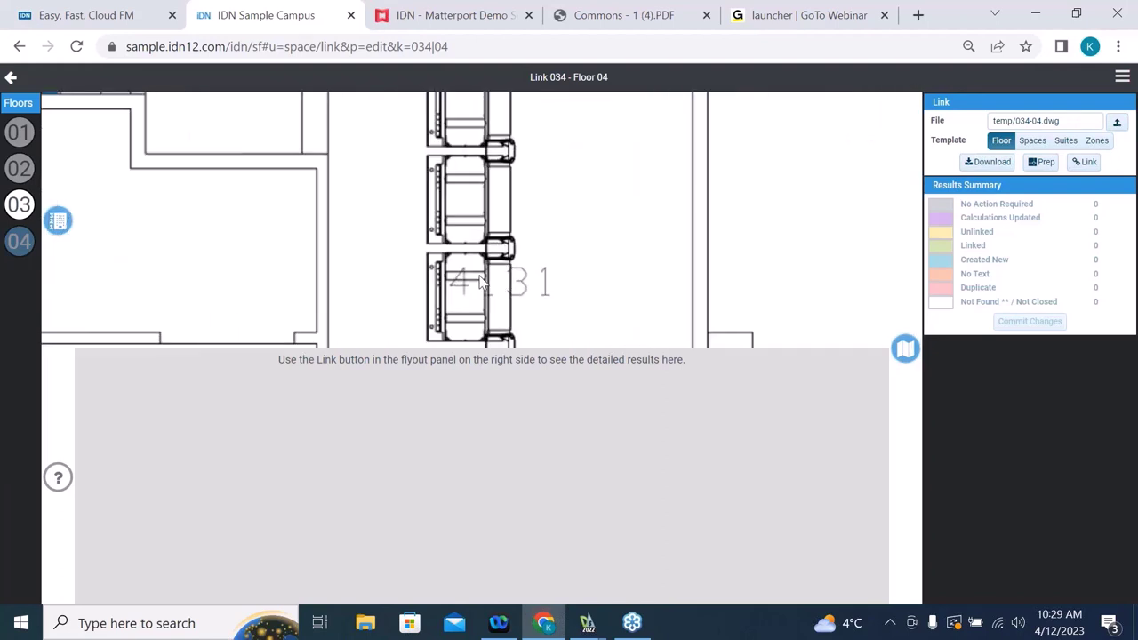
{"action": "scroll", "coordinate": [520, 265], "scroll_direction": "down", "scroll_amount": 3}
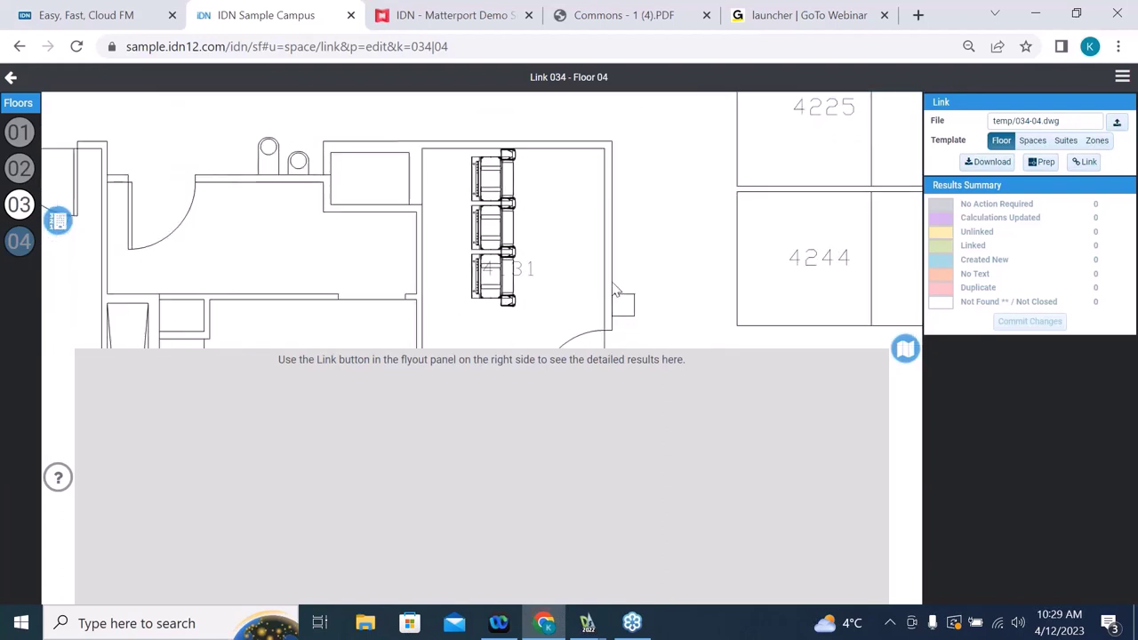
{"action": "scroll", "coordinate": [612, 292], "scroll_direction": "down", "scroll_amount": 3}
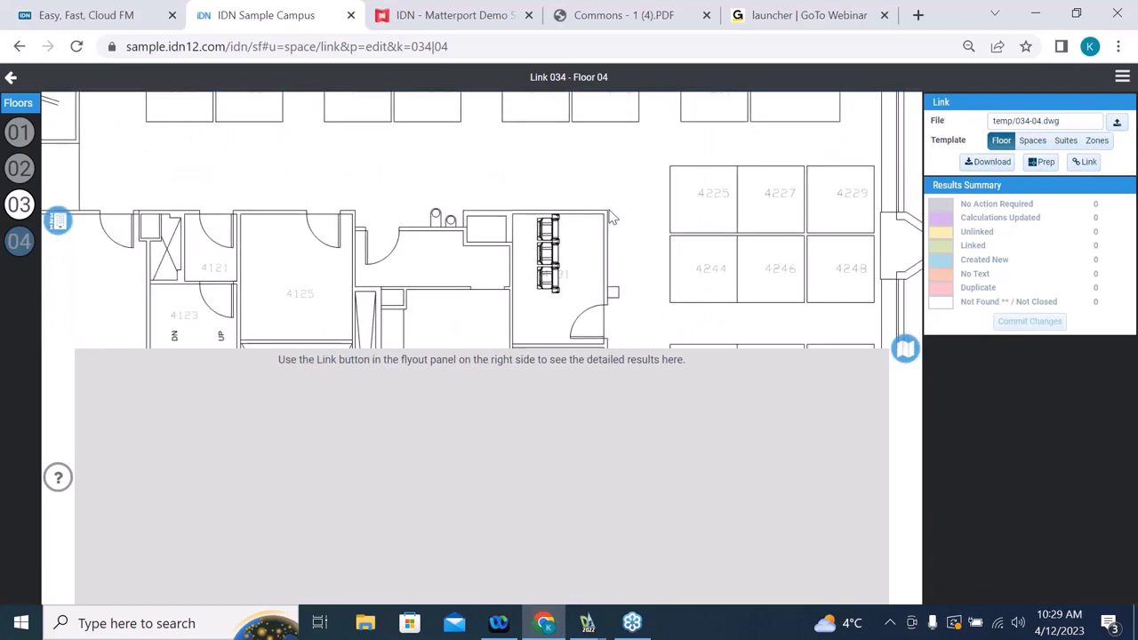
{"action": "scroll", "coordinate": [612, 218], "scroll_direction": "down", "scroll_amount": 2}
{"action": "scroll", "coordinate": [622, 196], "scroll_direction": "down", "scroll_amount": 4}
{"action": "left_click_drag", "start_coordinate": [649, 191], "coordinate": [752, 214]}
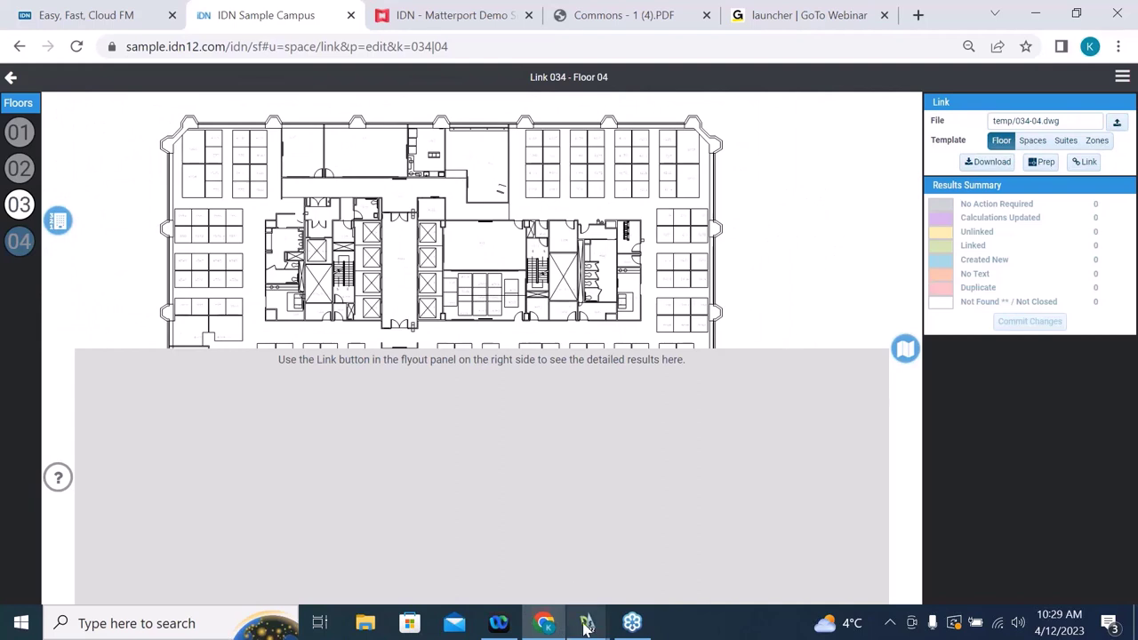
Step: Switch to the 034-04.dwg drawing in DraftSight, inspect its space outlines and number labels, and return to the browser
{"action": "mouse_move", "coordinate": [587, 623]}
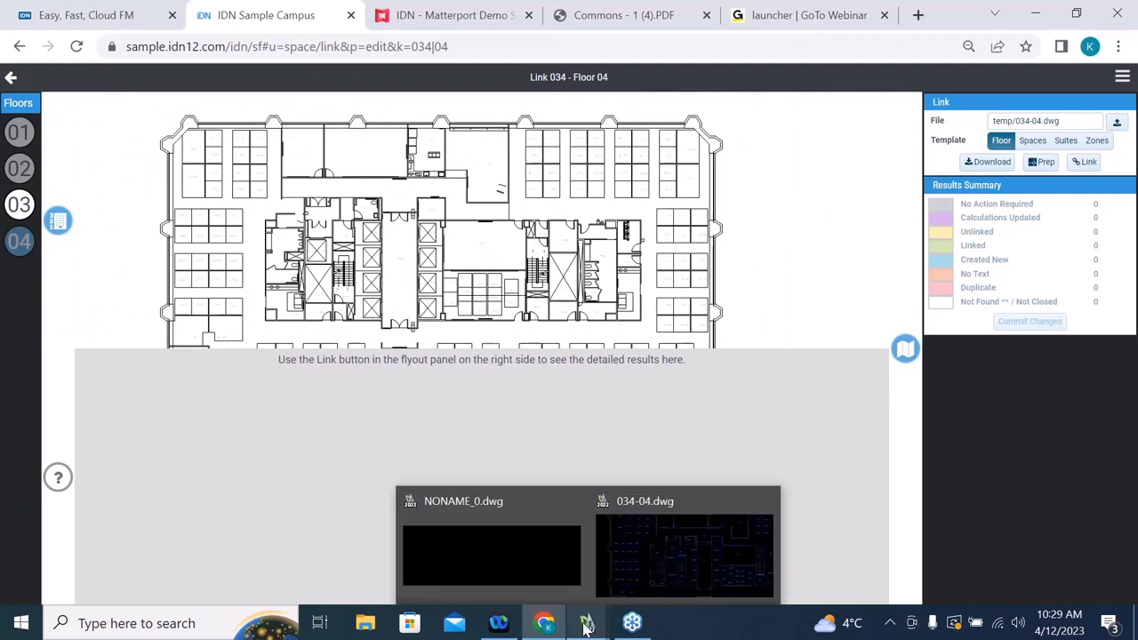
{"action": "left_click", "coordinate": [660, 569]}
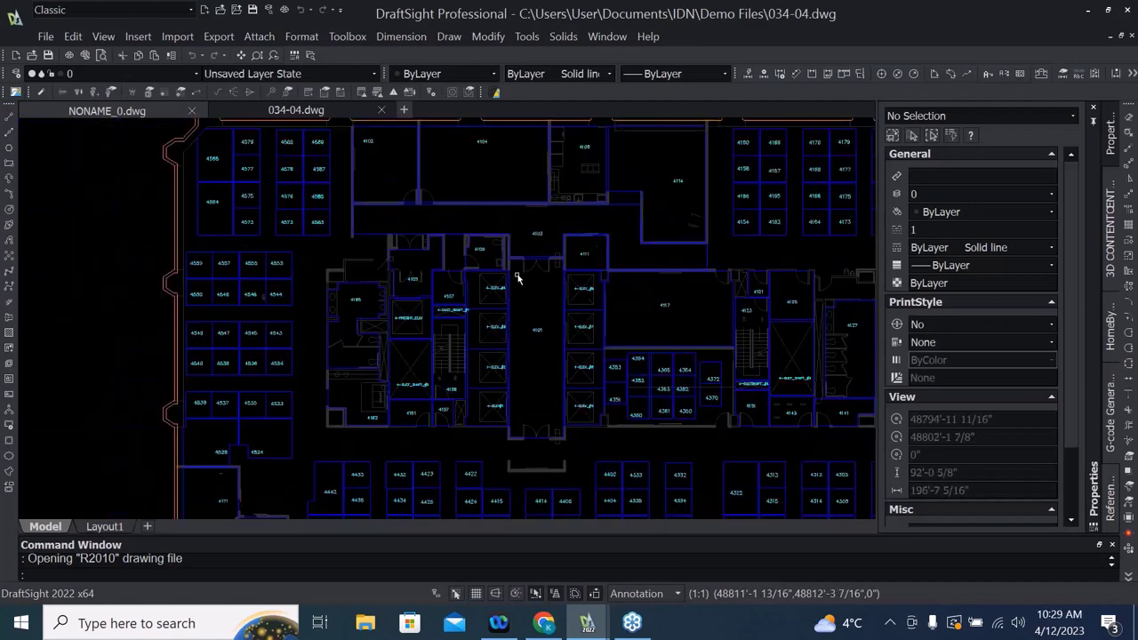
{"action": "scroll", "coordinate": [516, 278], "scroll_direction": "down", "scroll_amount": 3}
{"action": "scroll", "coordinate": [258, 180], "scroll_direction": "up", "scroll_amount": 4}
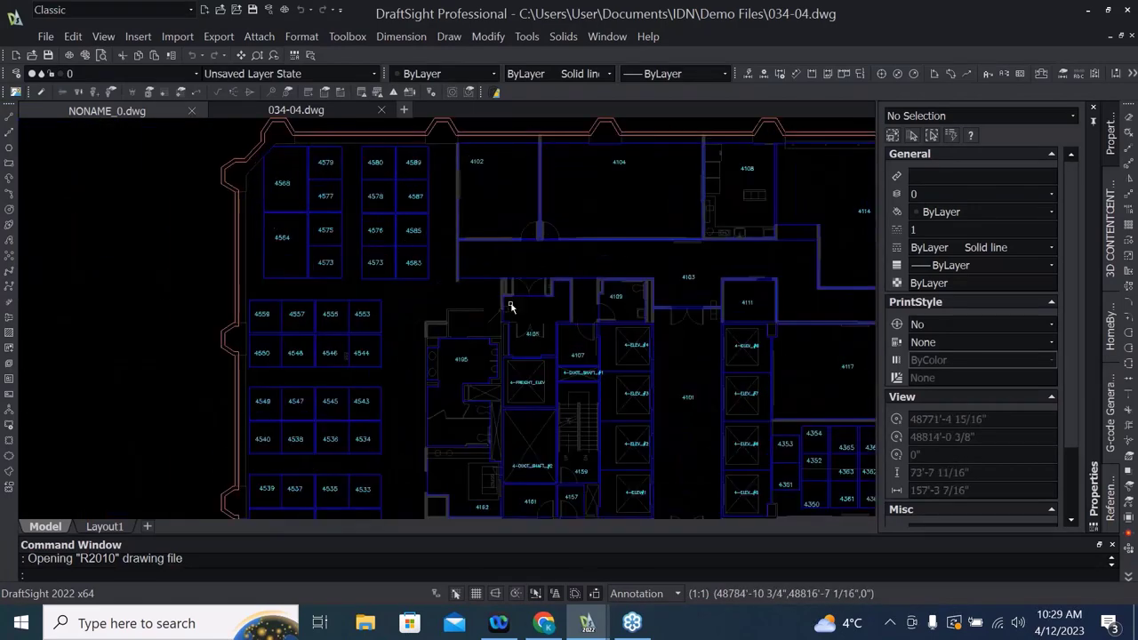
{"action": "scroll", "coordinate": [551, 303], "scroll_direction": "down", "scroll_amount": 2}
{"action": "scroll", "coordinate": [678, 286], "scroll_direction": "down", "scroll_amount": 1}
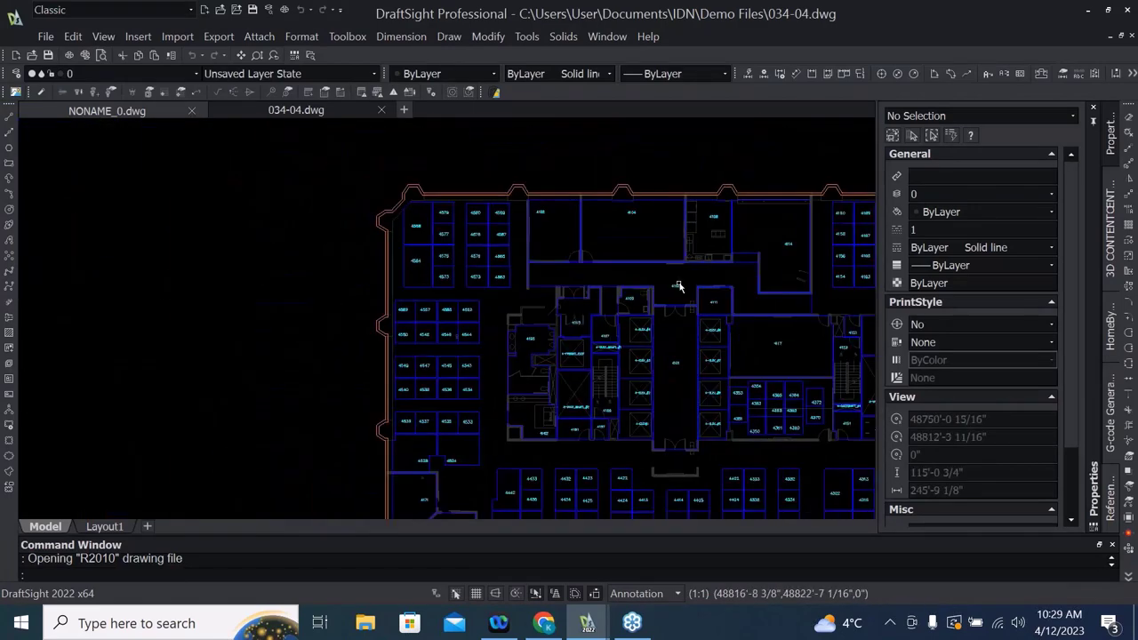
{"action": "left_click_drag", "start_coordinate": [676, 288], "coordinate": [414, 204]}
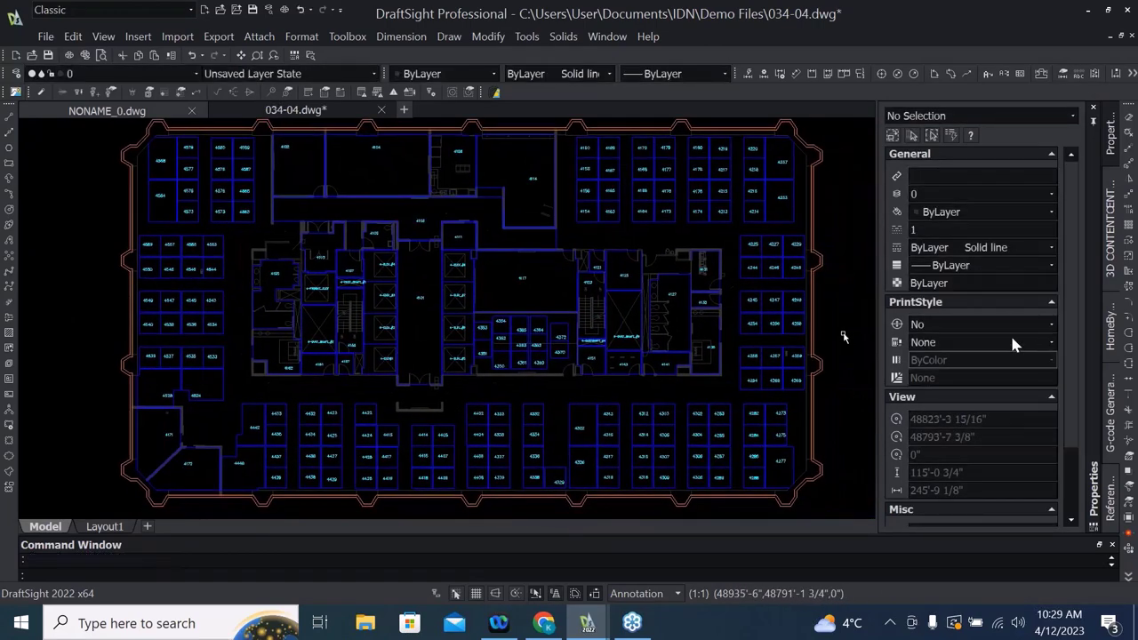
{"action": "left_click", "coordinate": [1088, 11]}
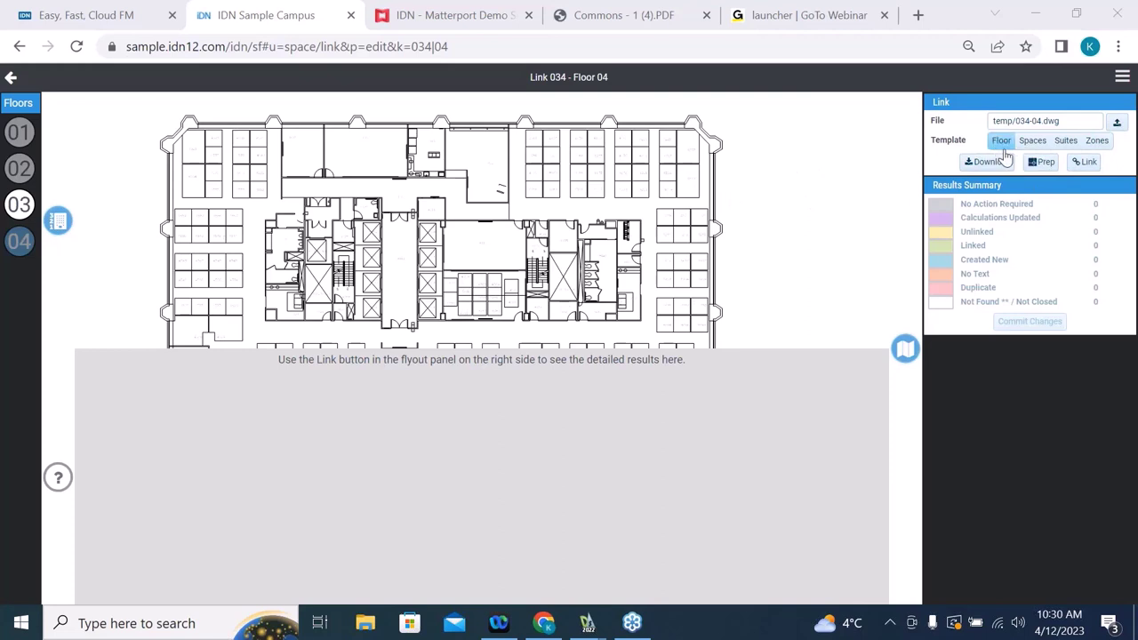
Step: Link the drawing with the Floor template, select its result row, and link it again with the Spaces template
{"action": "left_click", "coordinate": [1087, 163]}
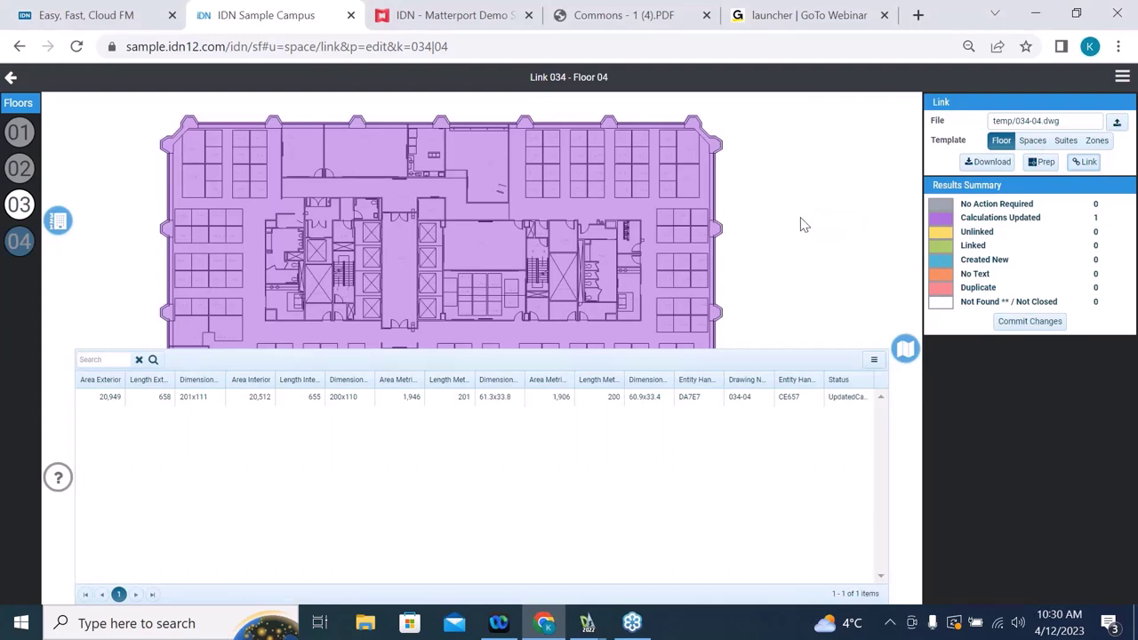
{"action": "left_click", "coordinate": [115, 400]}
{"action": "left_click", "coordinate": [1032, 142]}
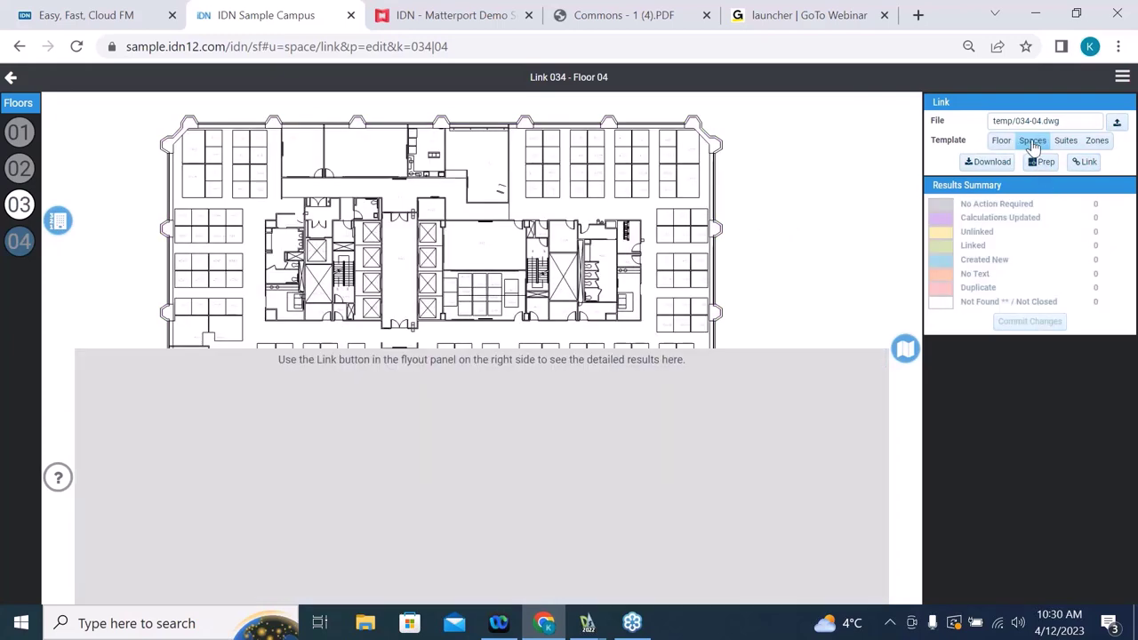
{"action": "left_click", "coordinate": [1088, 164]}
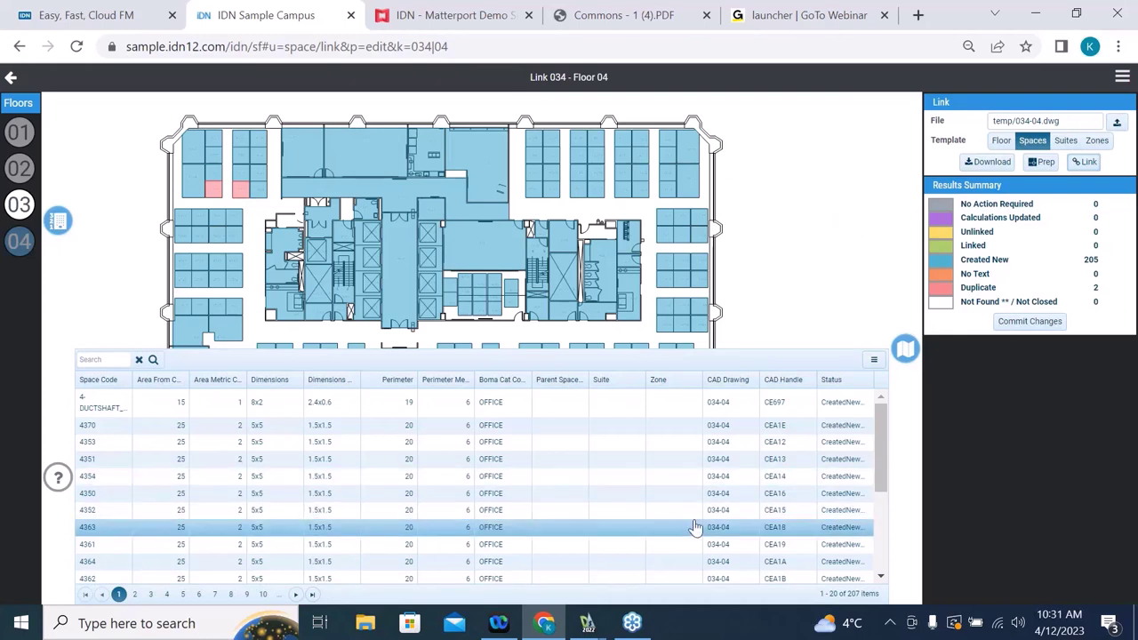
Step: Switch to 034-04.dwg in DraftSight and change the duplicate 4573 label in the space below 4575 to 4574
{"action": "left_click", "coordinate": [590, 626]}
{"action": "left_click", "coordinate": [662, 550]}
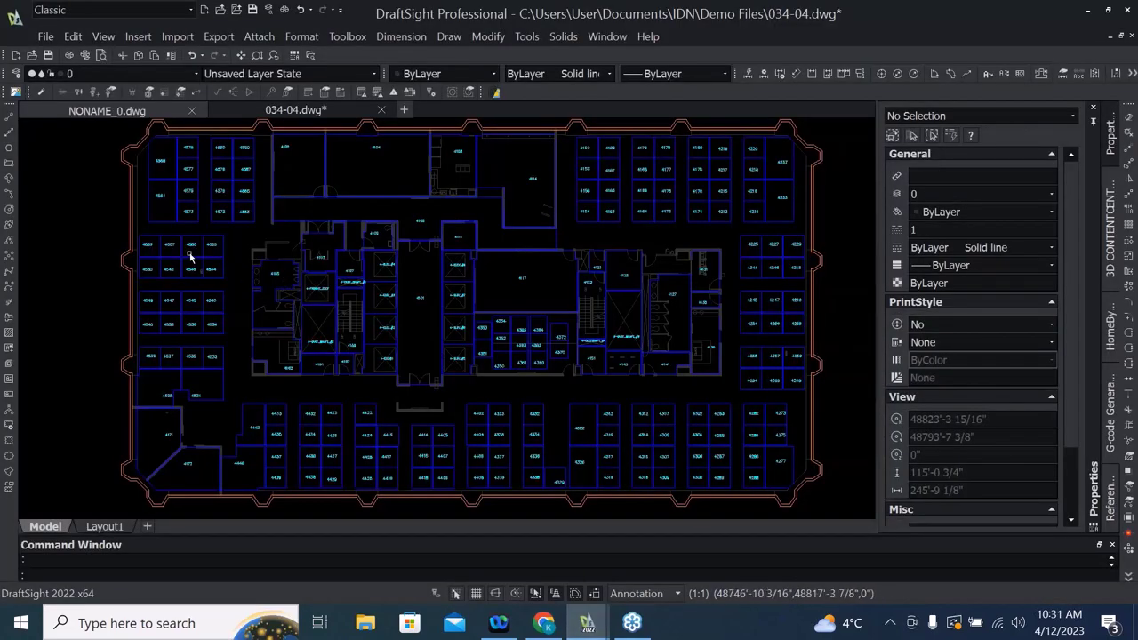
{"action": "scroll", "coordinate": [213, 225], "scroll_direction": "up", "scroll_amount": 3}
{"action": "scroll", "coordinate": [213, 226], "scroll_direction": "up", "scroll_amount": 3}
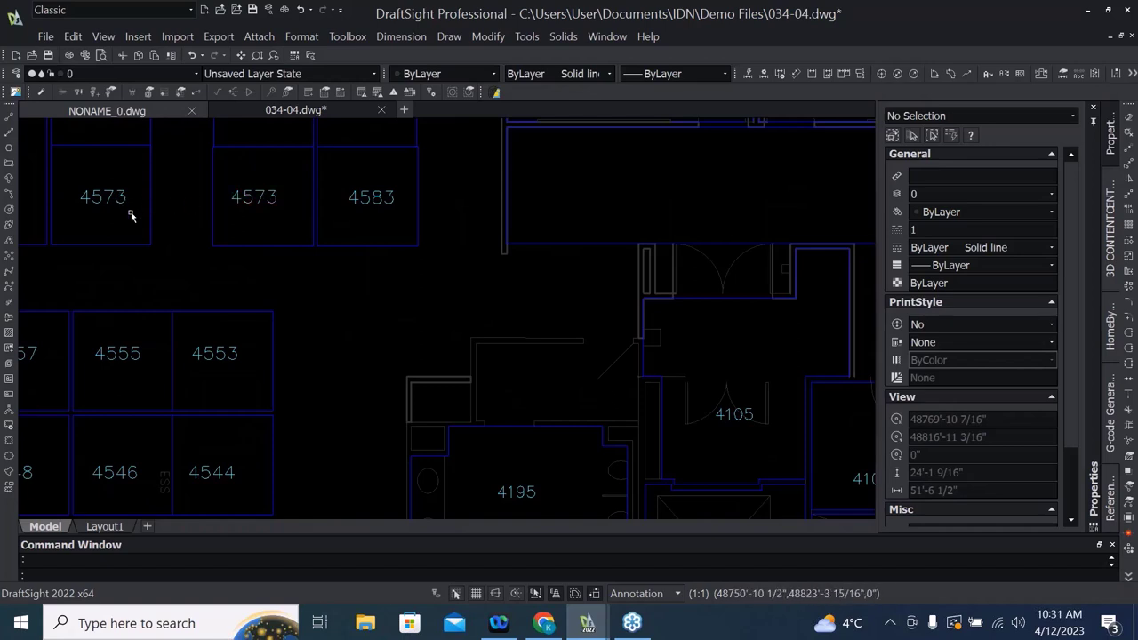
{"action": "left_click_drag", "start_coordinate": [196, 185], "coordinate": [231, 252]}
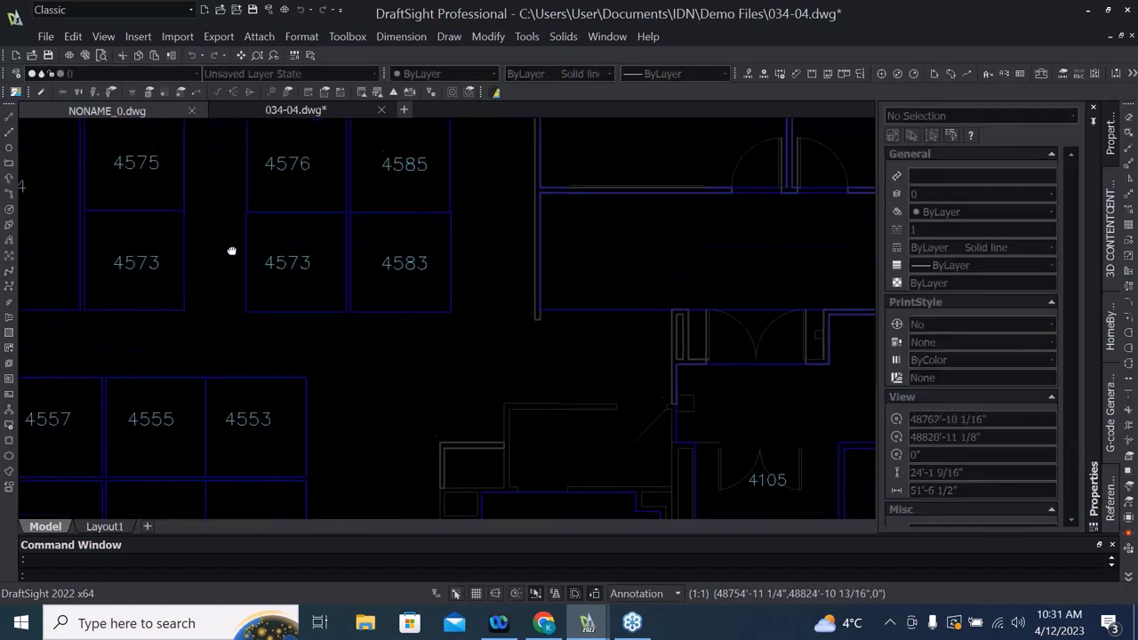
{"action": "left_click", "coordinate": [157, 269]}
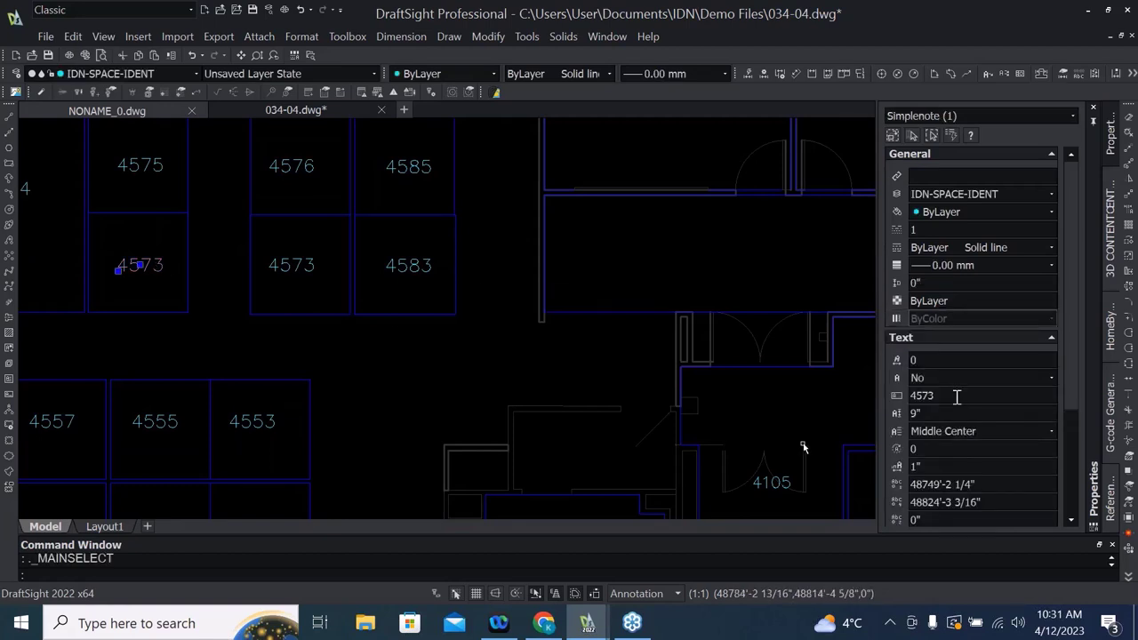
{"action": "key", "text": "BackSpace"}
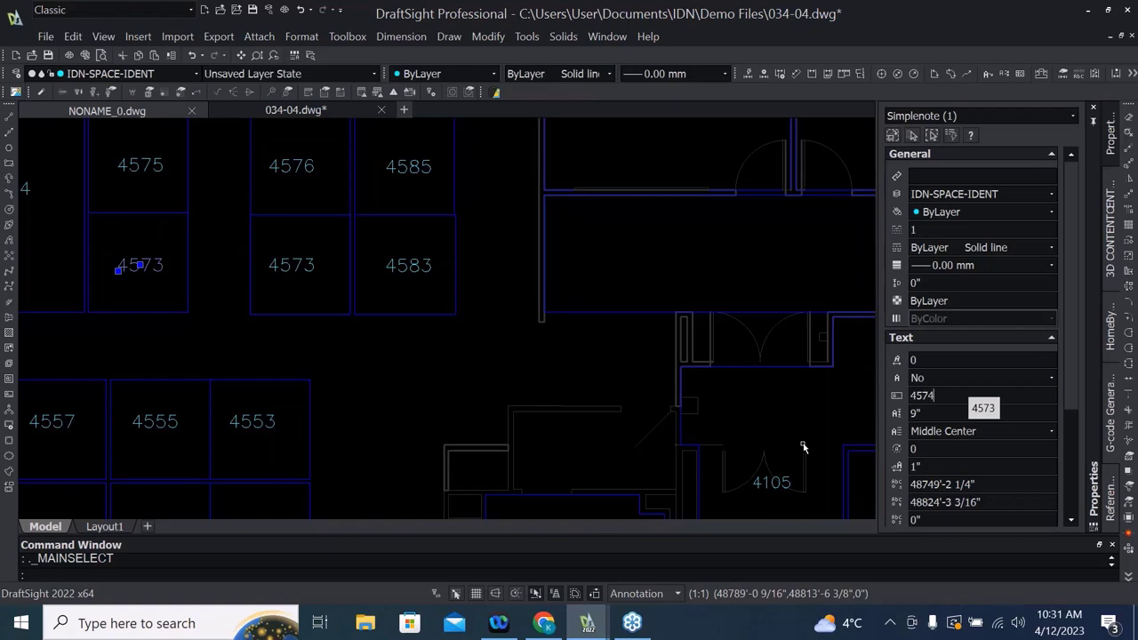
{"action": "type", "text": "4"}
{"action": "key", "text": "Tab"}
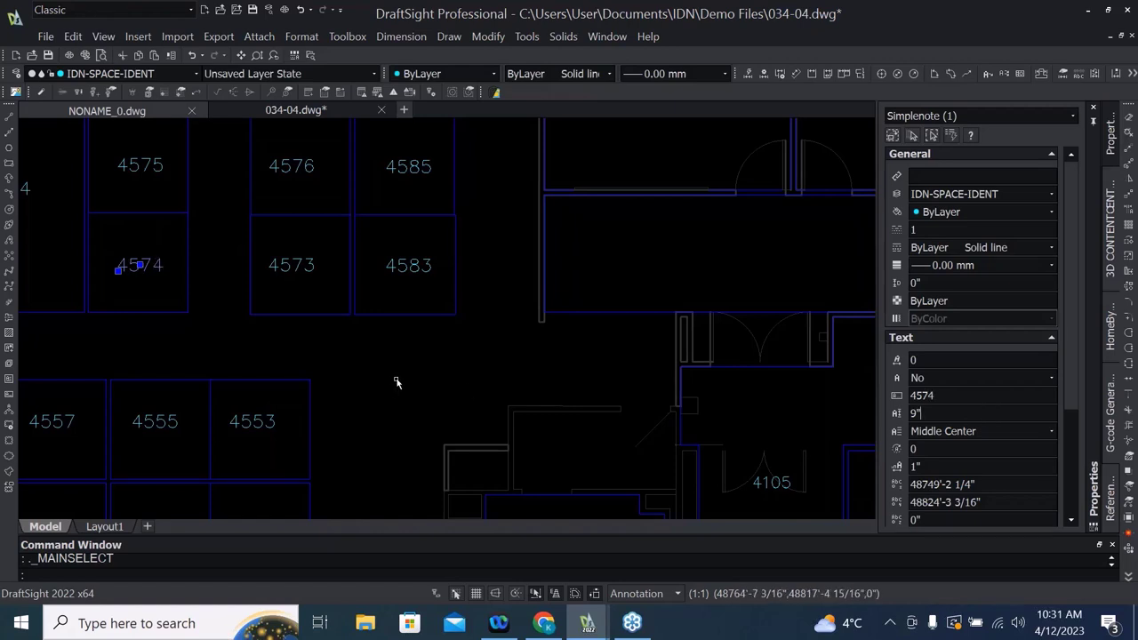
{"action": "key", "text": "Escape"}
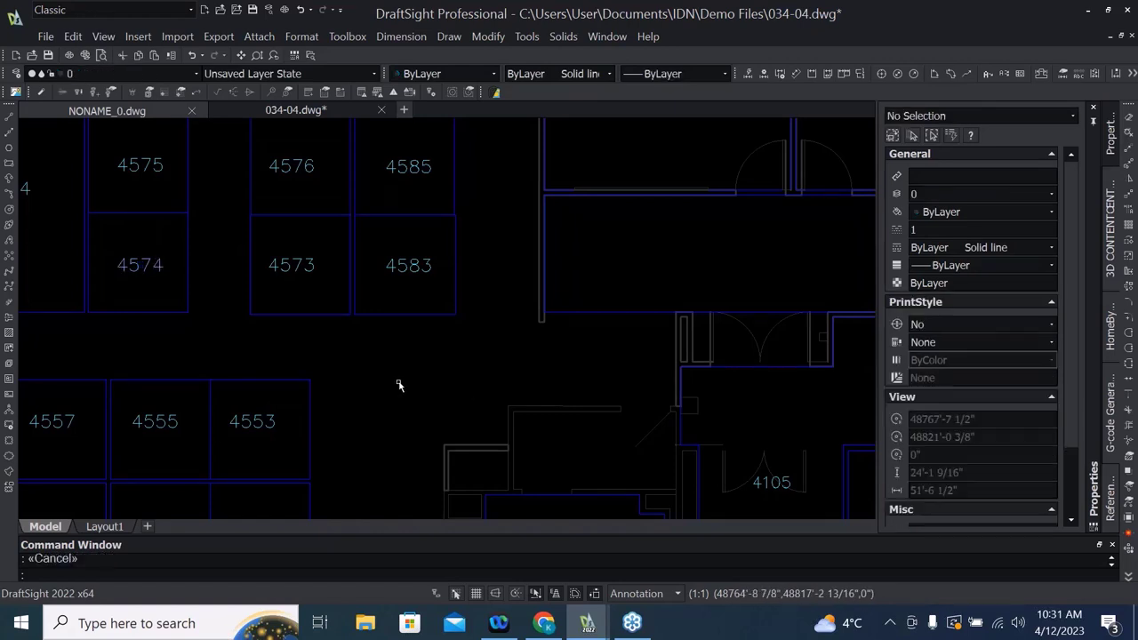
Step: Save the 034-04 drawing, accepting the loss of unsupported custom entities, and return to the browser's link page
{"action": "left_click", "coordinate": [47, 55]}
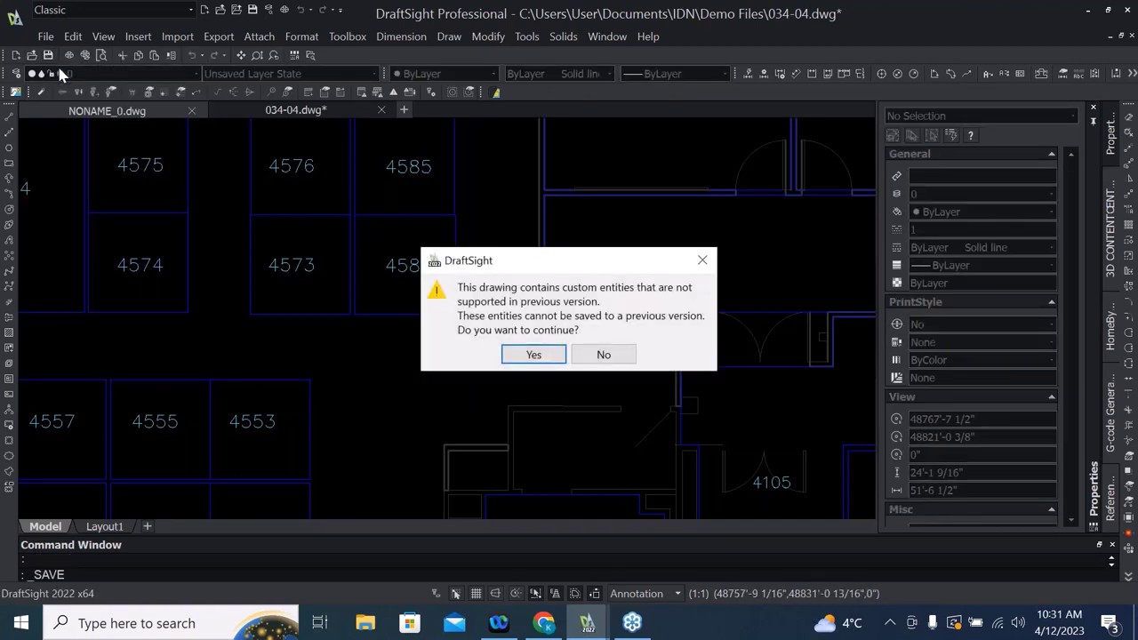
{"action": "left_click", "coordinate": [539, 355]}
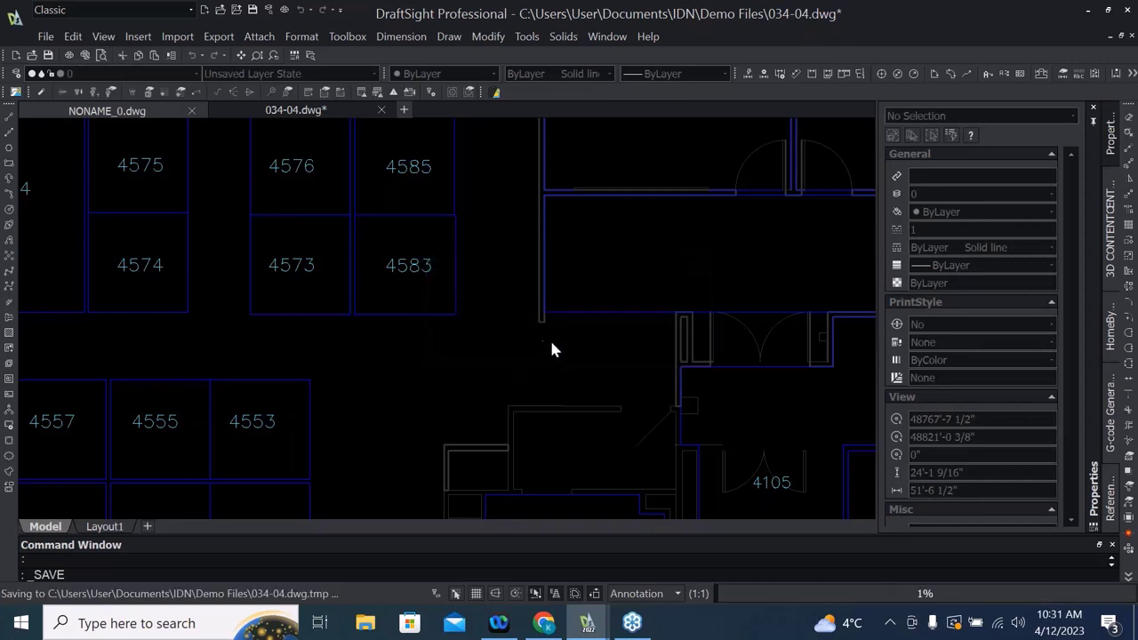
{"action": "left_click", "coordinate": [1091, 11]}
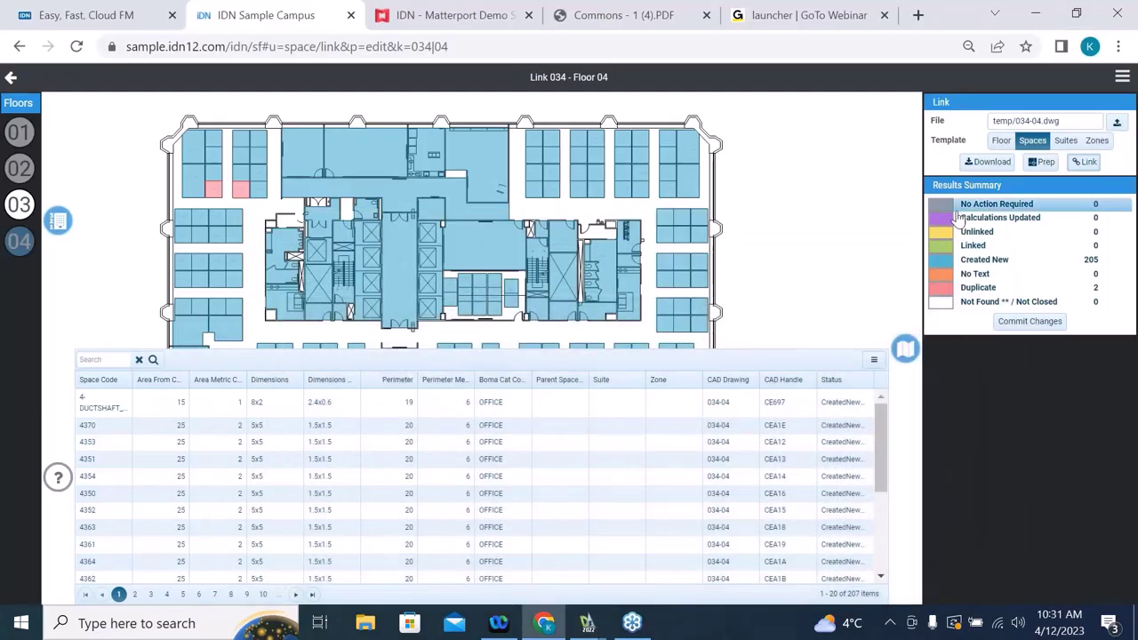
Step: Upload the corrected 034-04 drawing to the floor 04 link page and bring its plan into view
{"action": "left_click", "coordinate": [1116, 121]}
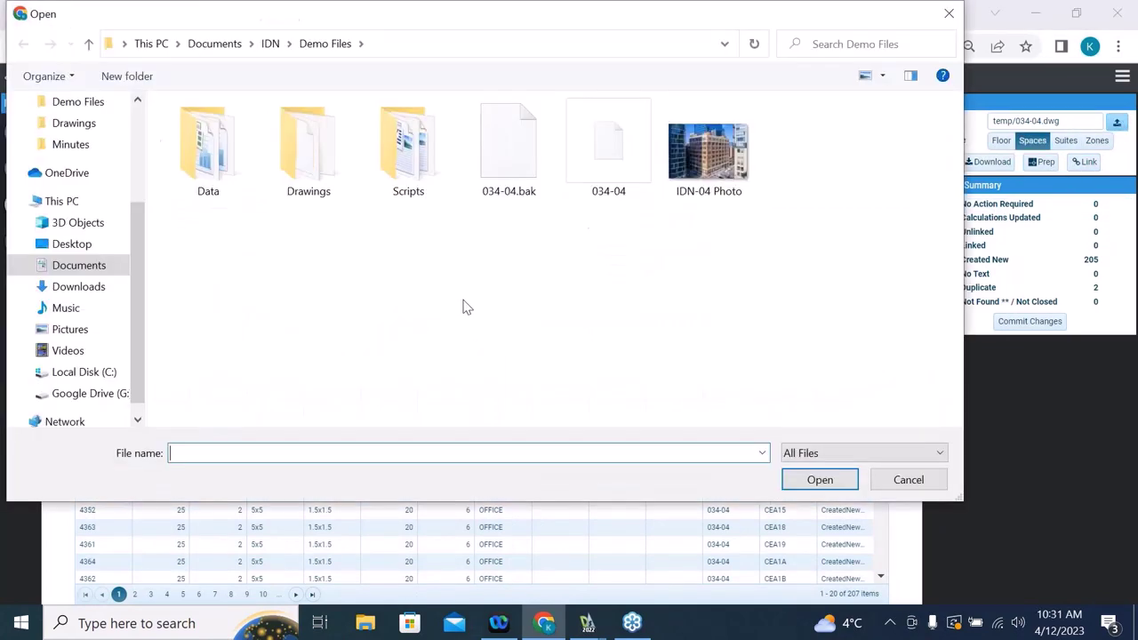
{"action": "left_click", "coordinate": [609, 162]}
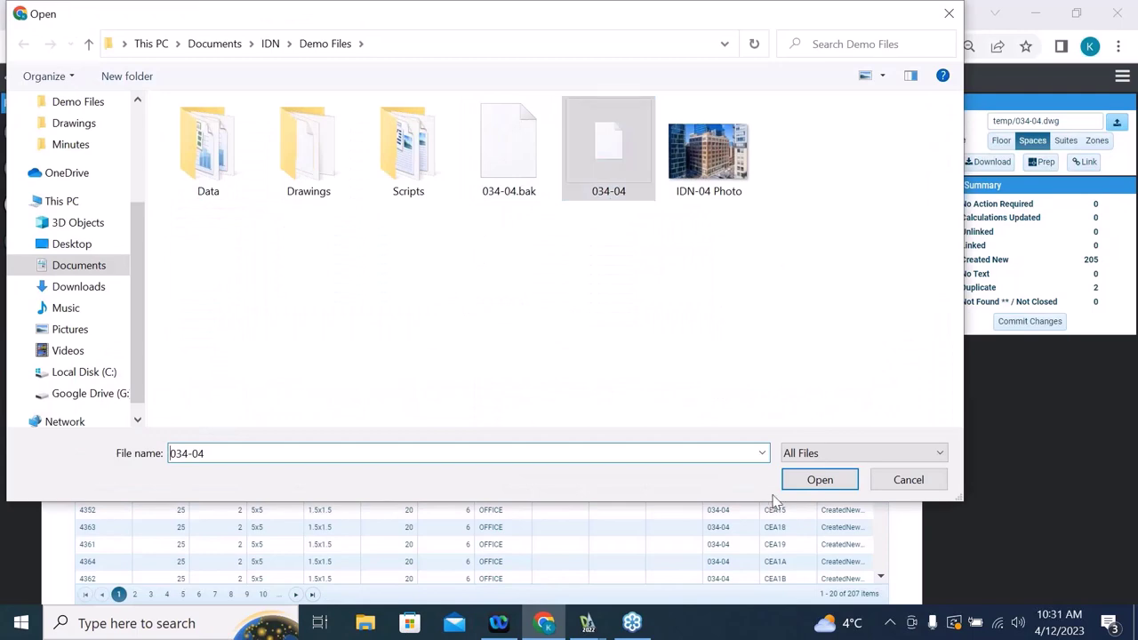
{"action": "left_click", "coordinate": [813, 479]}
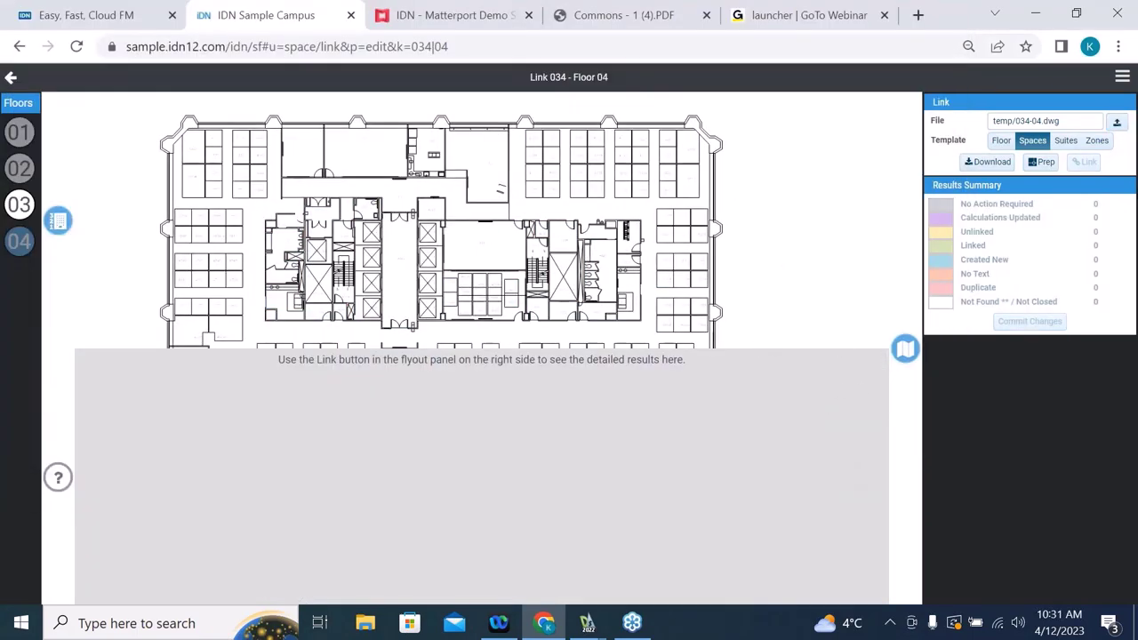
{"action": "scroll", "coordinate": [516, 200], "scroll_direction": "up", "scroll_amount": 3}
{"action": "scroll", "coordinate": [569, 267], "scroll_direction": "down", "scroll_amount": 1}
{"action": "left_click_drag", "start_coordinate": [579, 299], "coordinate": [572, 178]}
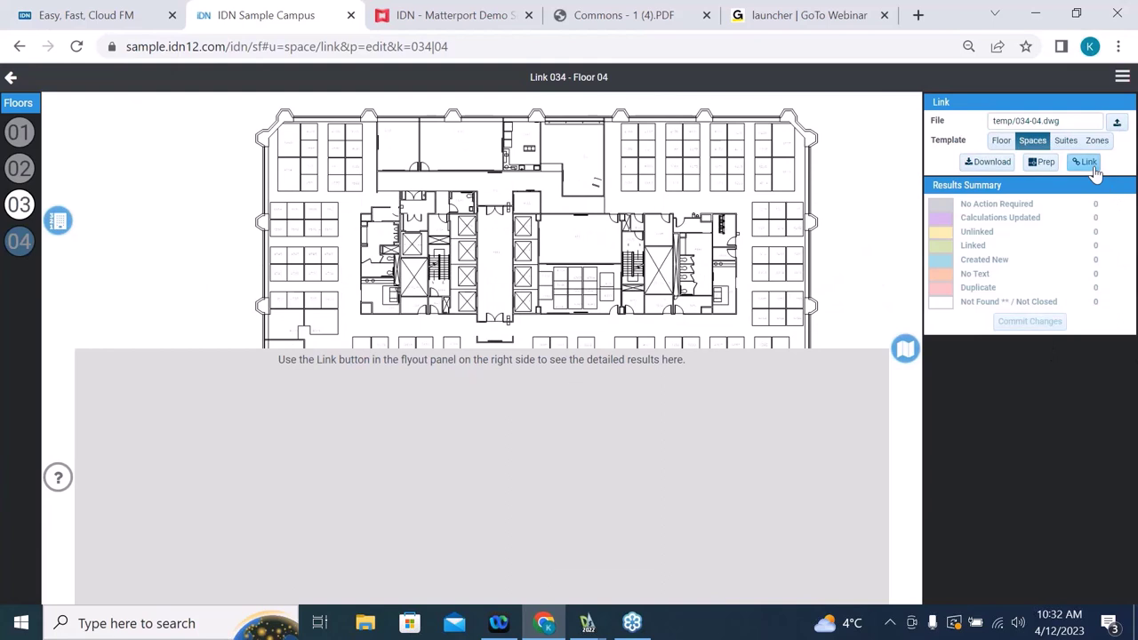
Step: Link the corrected drawing with the Spaces template, and choose iOFFICE as the third-party layer system in its drawing preparation
{"action": "left_click", "coordinate": [1091, 165]}
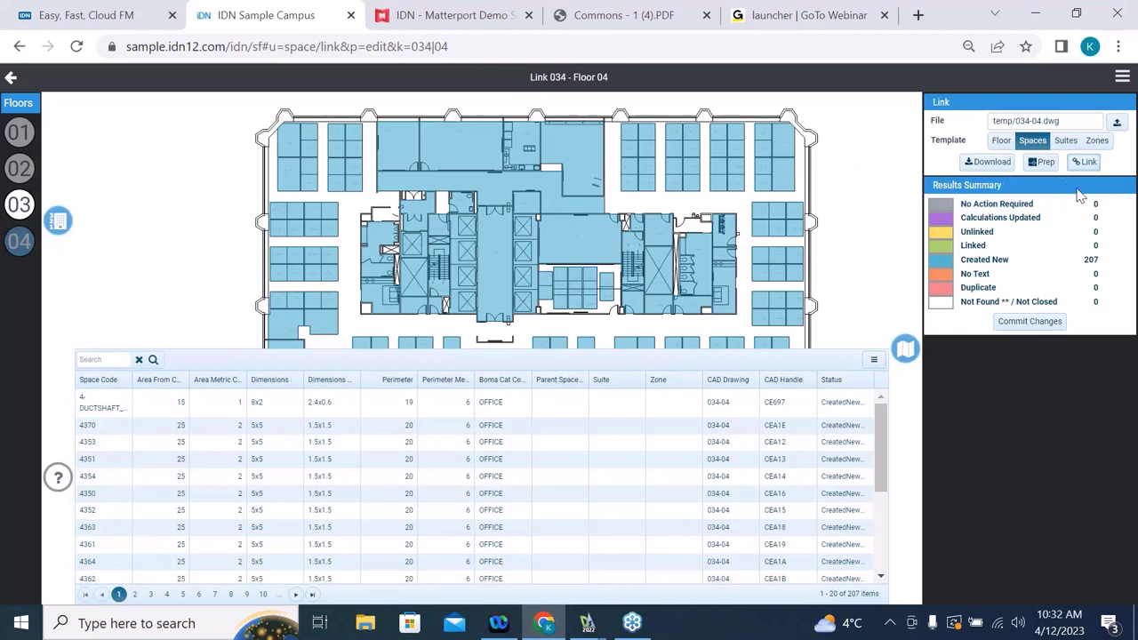
{"action": "left_click", "coordinate": [1046, 165]}
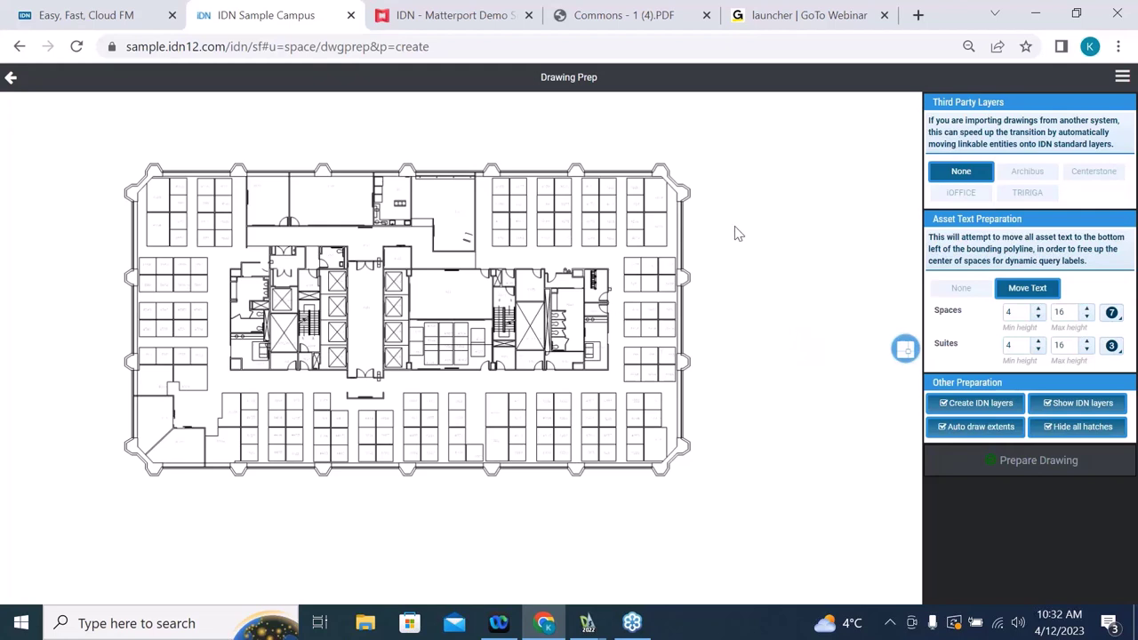
{"action": "left_click", "coordinate": [1034, 173]}
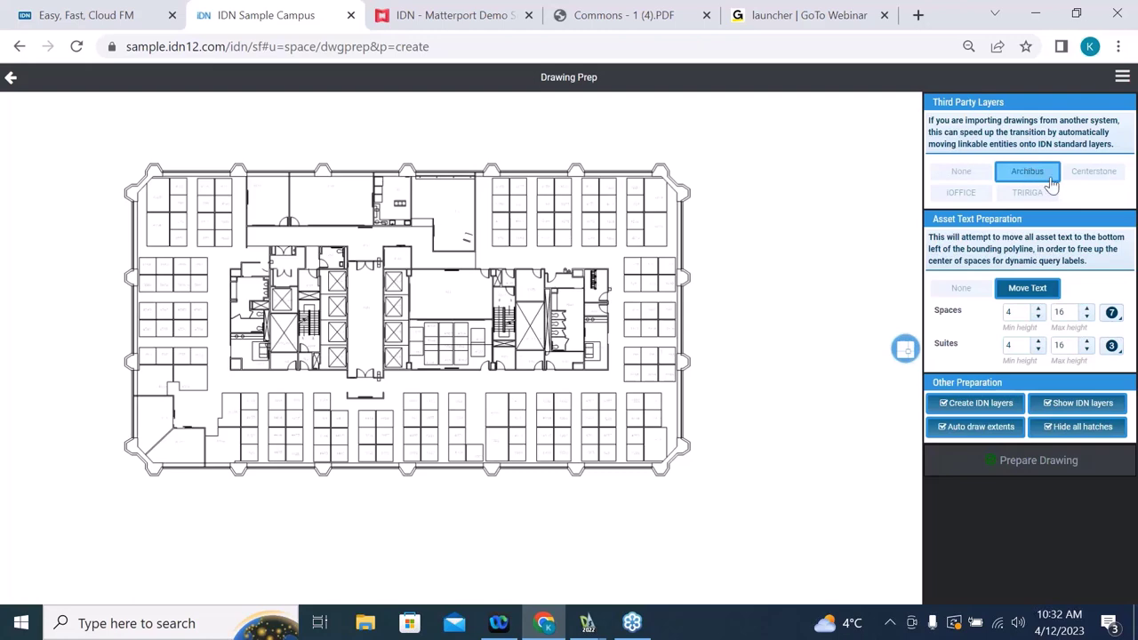
{"action": "left_click", "coordinate": [1098, 178]}
{"action": "left_click", "coordinate": [1031, 197]}
{"action": "left_click", "coordinate": [969, 194]}
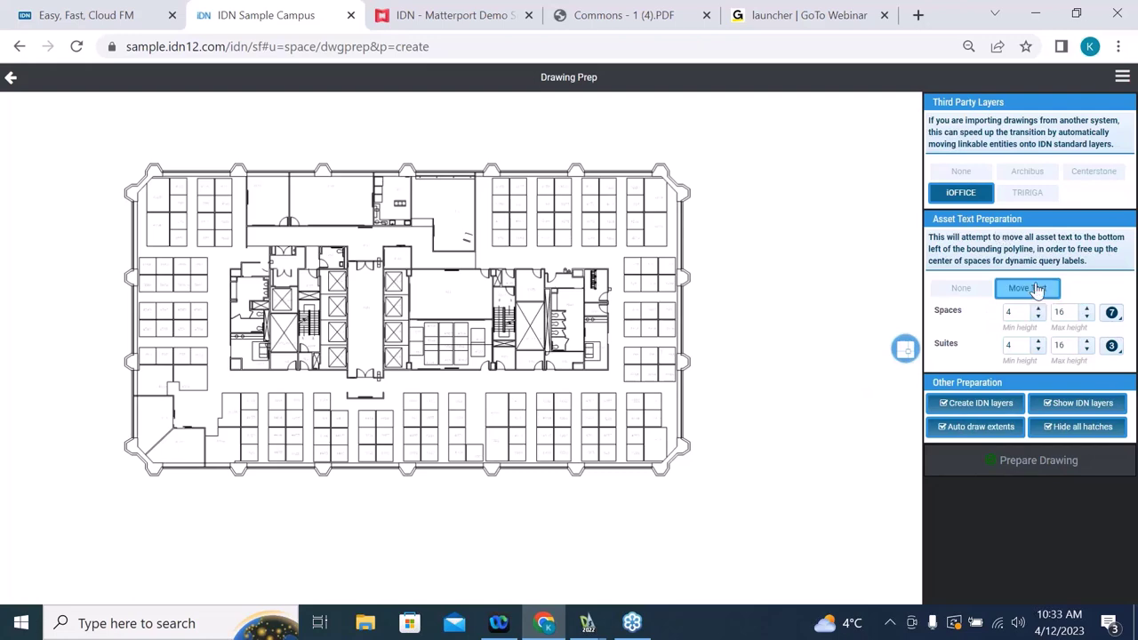
Step: Prepare the drawing with Move Text, turning off Create IDN layers, Show IDN layers, Auto draw extents and Hide all hatches
{"action": "scroll", "coordinate": [658, 267], "scroll_direction": "up", "scroll_amount": 8}
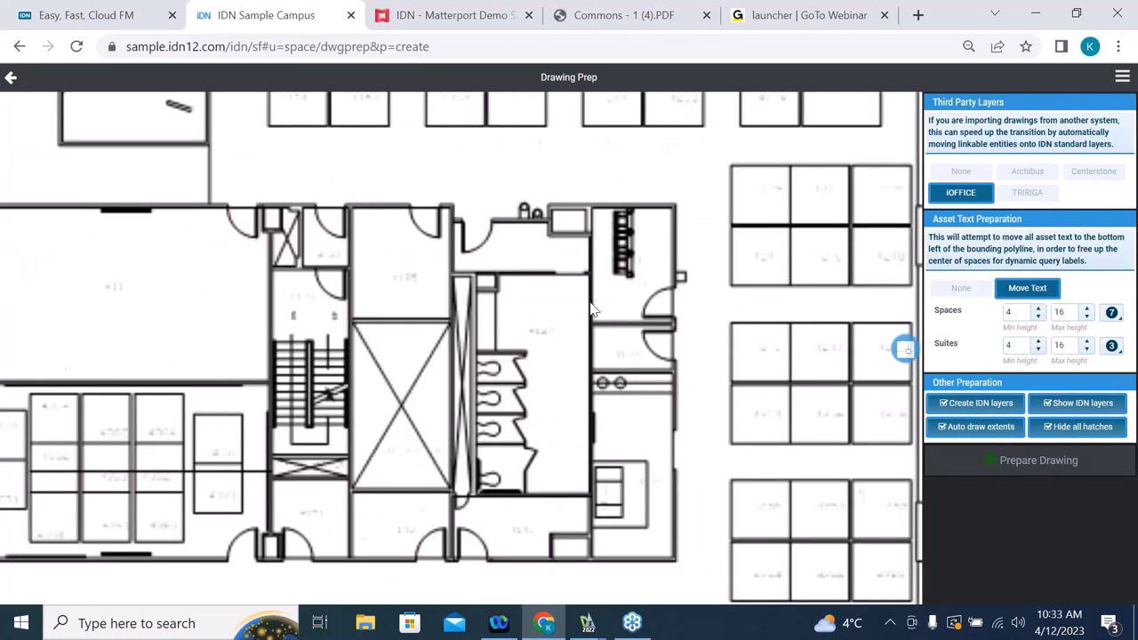
{"action": "scroll", "coordinate": [361, 323], "scroll_direction": "down", "scroll_amount": 3}
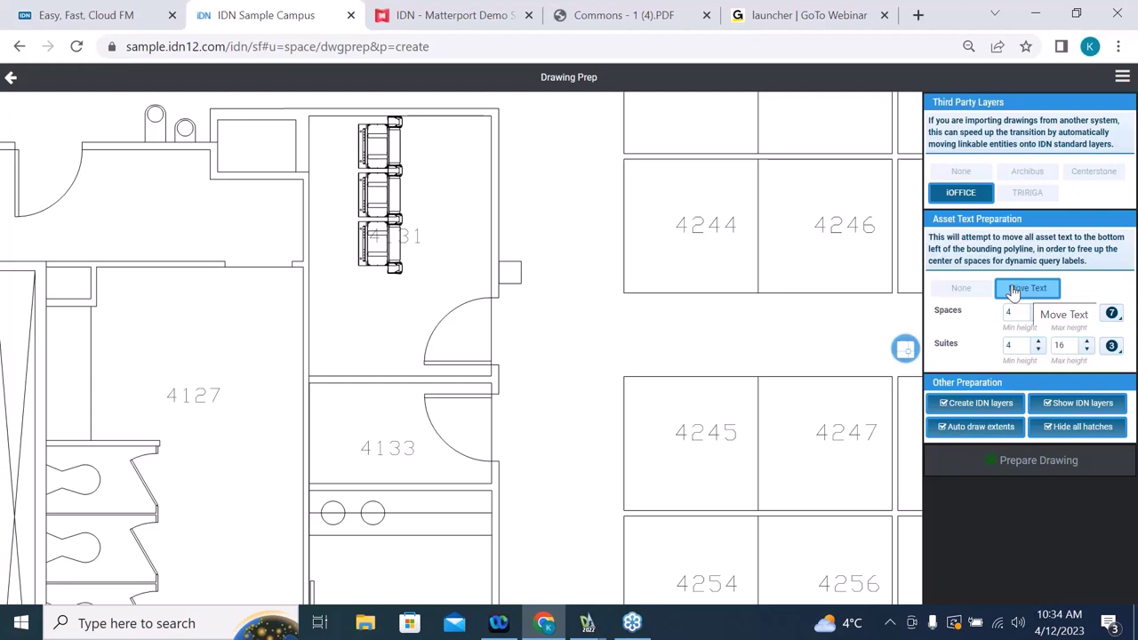
{"action": "left_click", "coordinate": [1080, 431]}
{"action": "left_click", "coordinate": [1078, 404]}
{"action": "left_click", "coordinate": [983, 405]}
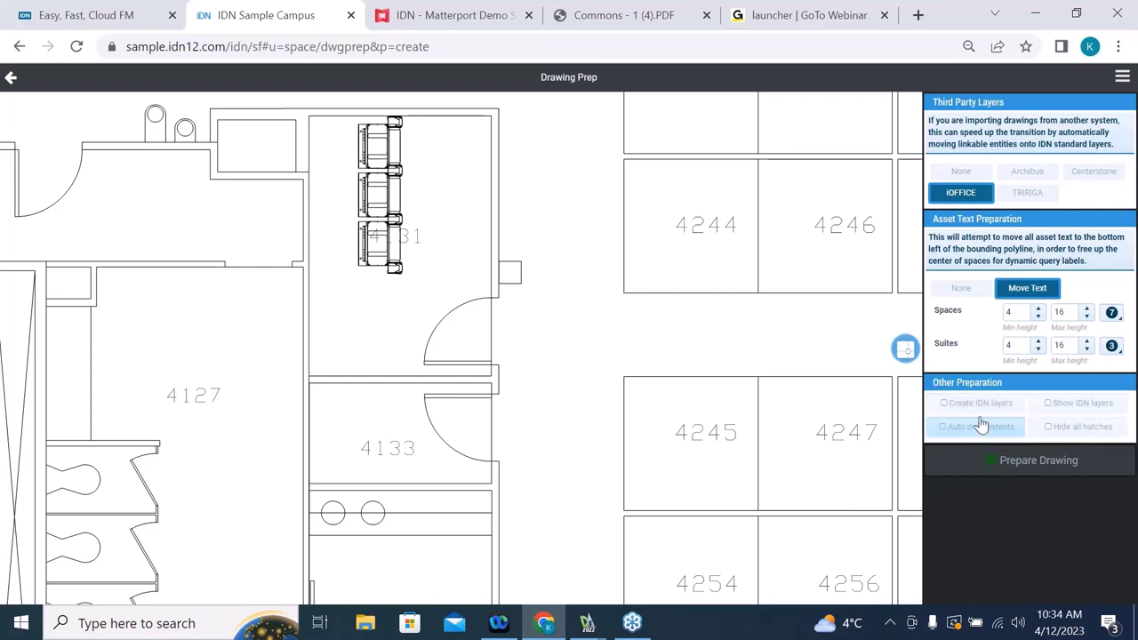
{"action": "left_click", "coordinate": [982, 428]}
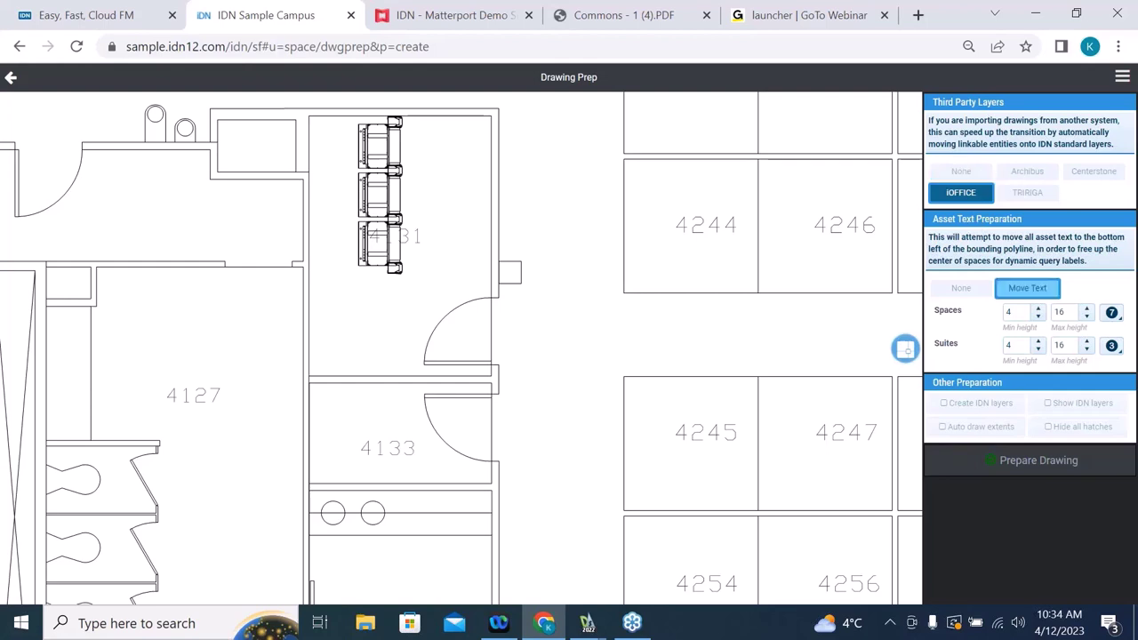
{"action": "left_click", "coordinate": [1032, 462]}
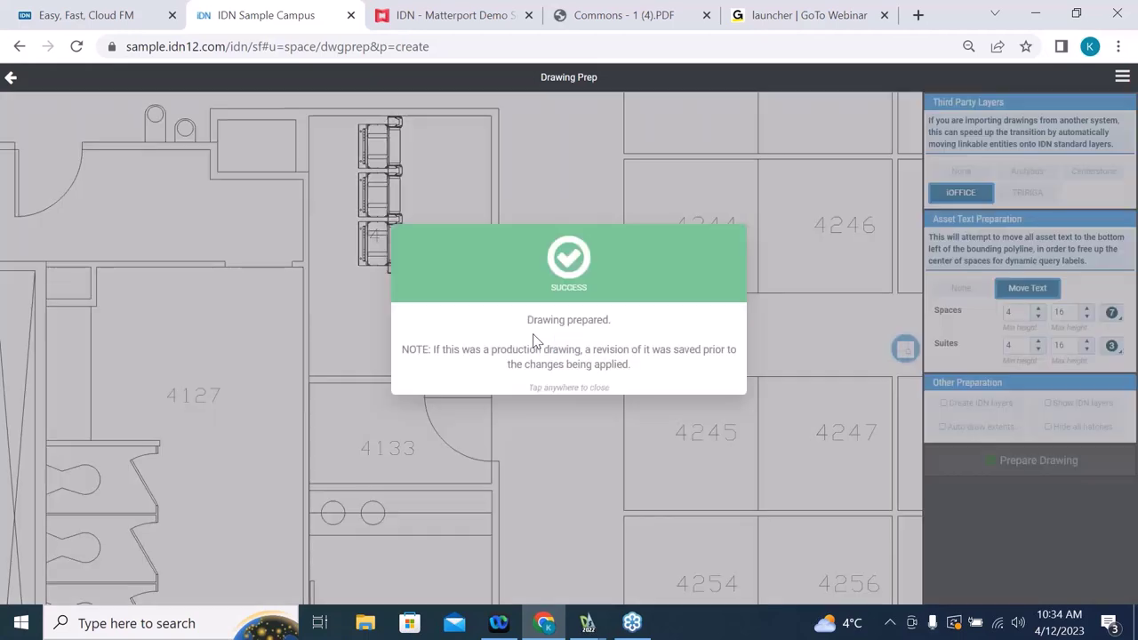
{"action": "left_click", "coordinate": [640, 350]}
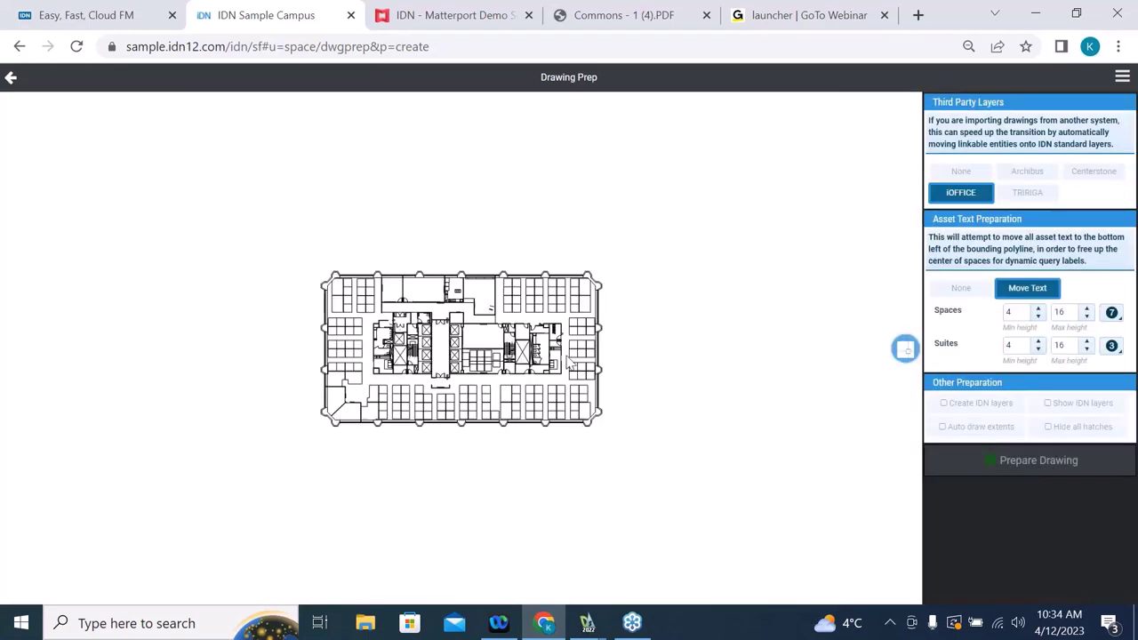
Step: Inspect the placement of the space labels around rooms 4131 and 4133 in the prepared drawing
{"action": "scroll", "coordinate": [555, 329], "scroll_direction": "up", "scroll_amount": 5}
{"action": "scroll", "coordinate": [628, 394], "scroll_direction": "up", "scroll_amount": 5}
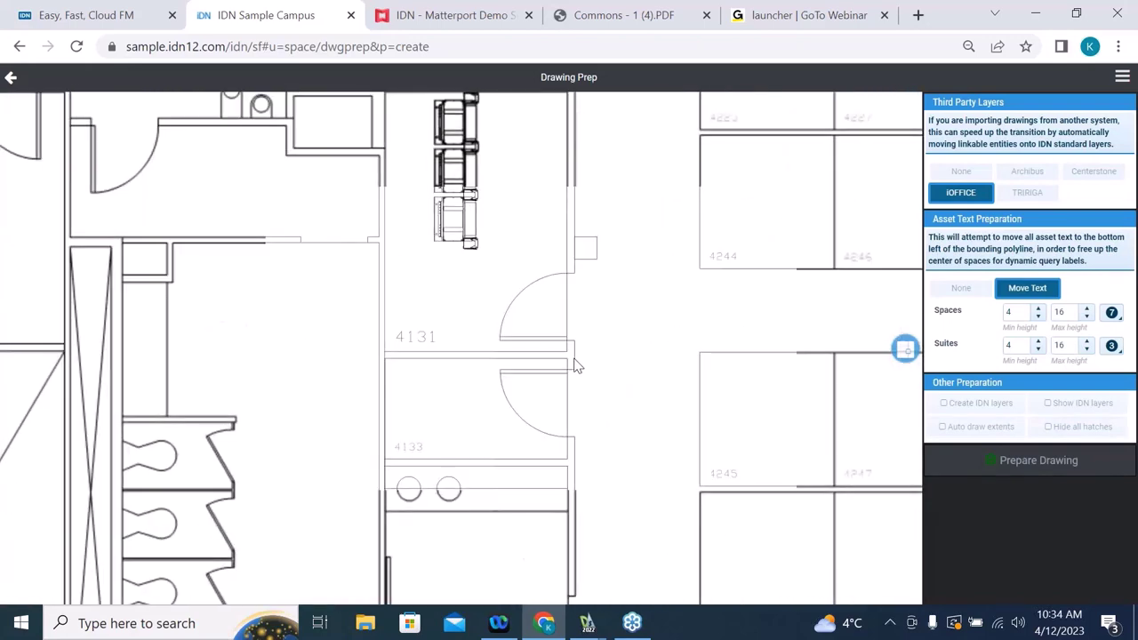
{"action": "left_click", "coordinate": [411, 343]}
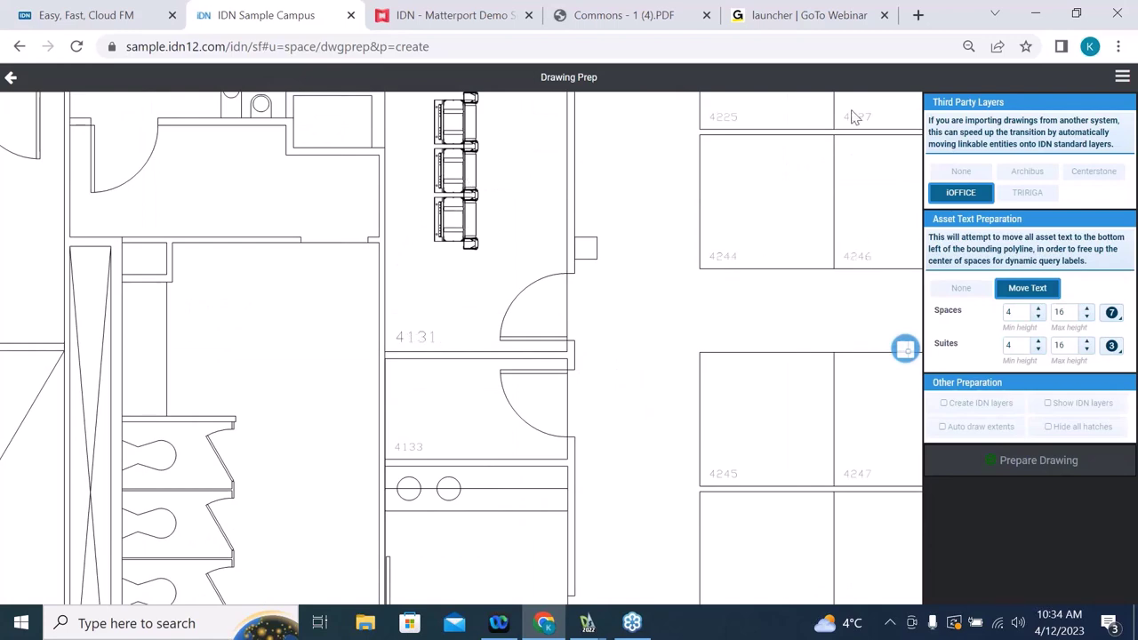
{"action": "scroll", "coordinate": [384, 281], "scroll_direction": "down", "scroll_amount": 2}
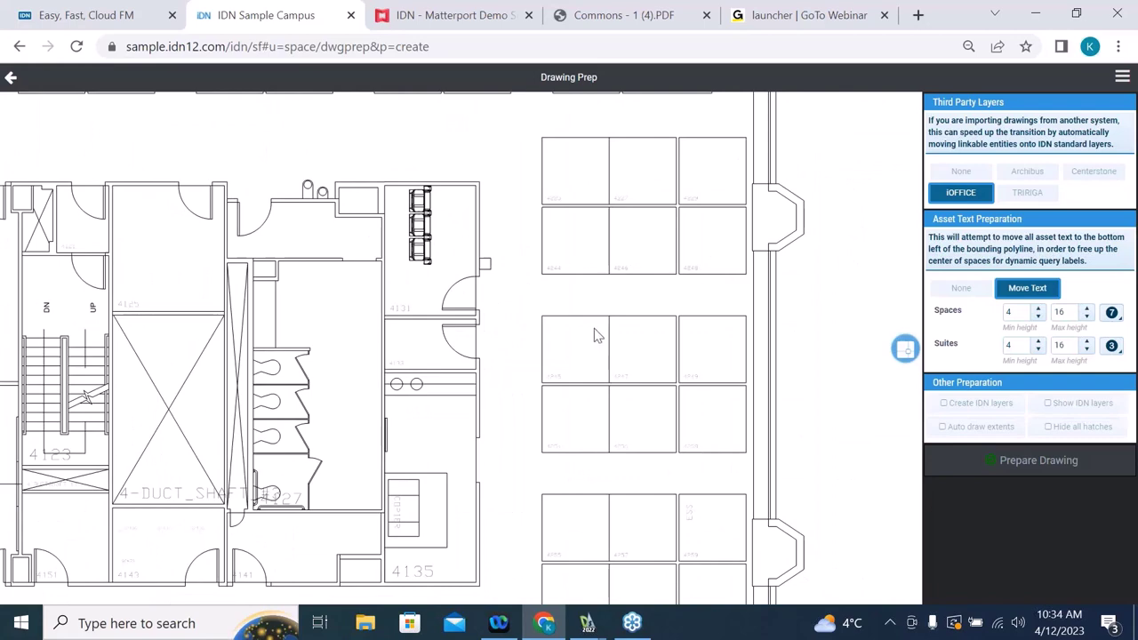
{"action": "scroll", "coordinate": [592, 341], "scroll_direction": "down", "scroll_amount": 2}
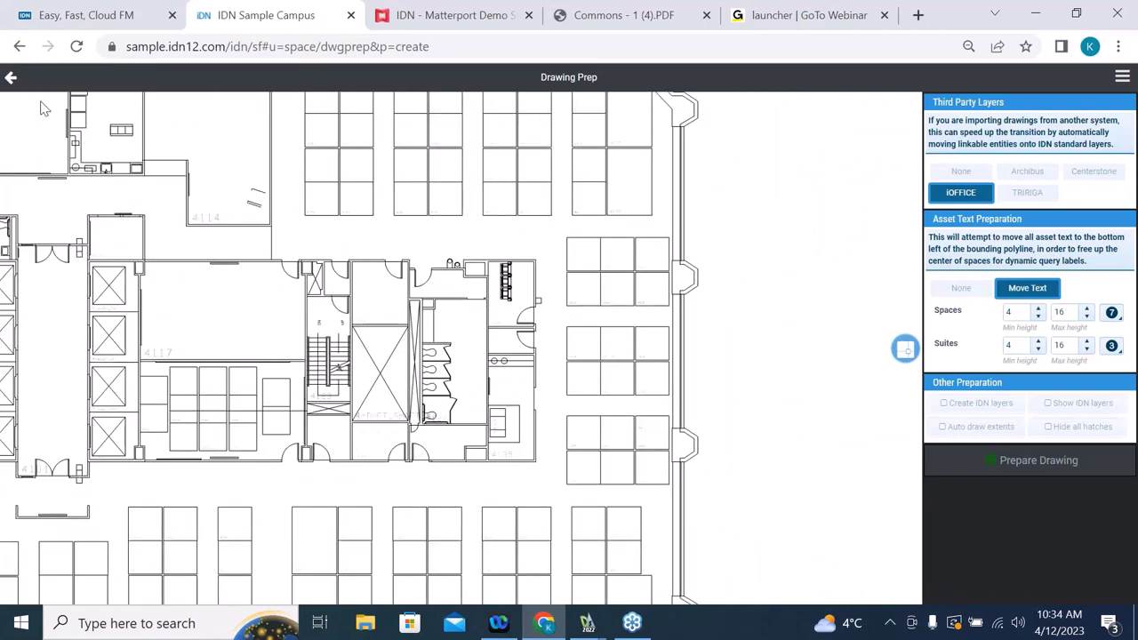
Step: Return to the floor 04 link page, link the prepared drawing with the Floor template and commit the changes
{"action": "left_click", "coordinate": [11, 79]}
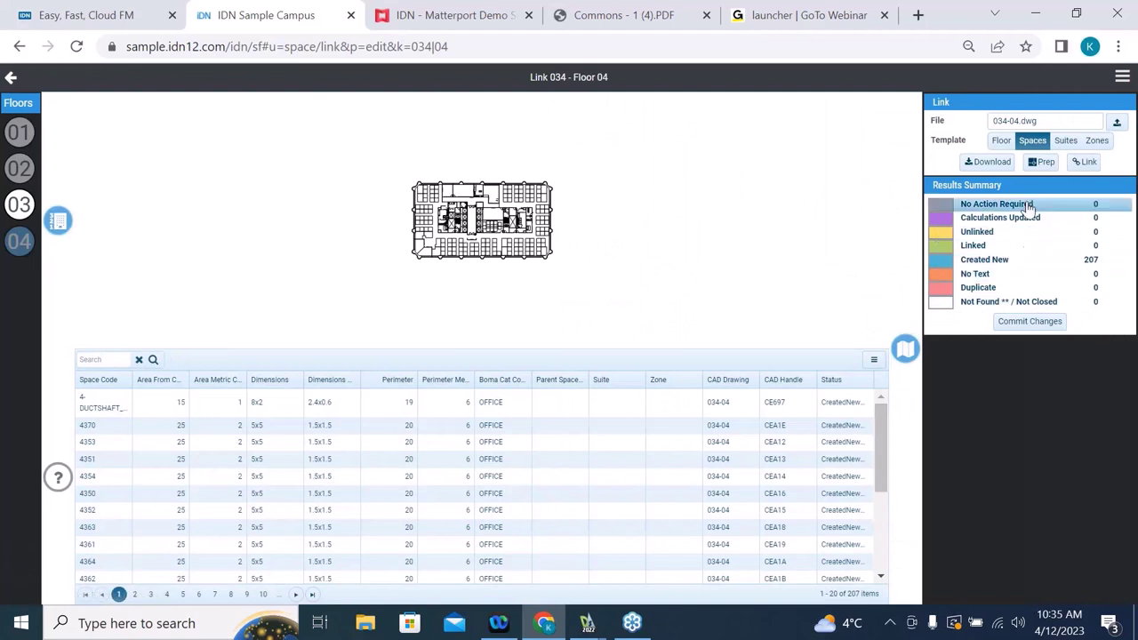
{"action": "left_click", "coordinate": [996, 146]}
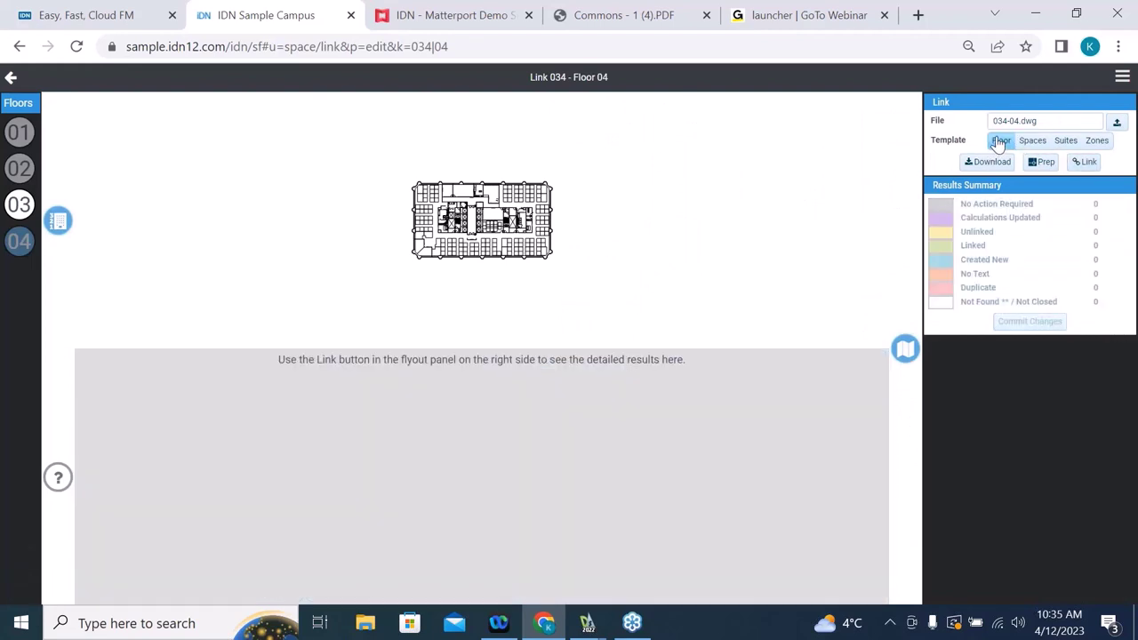
{"action": "left_click", "coordinate": [1088, 166]}
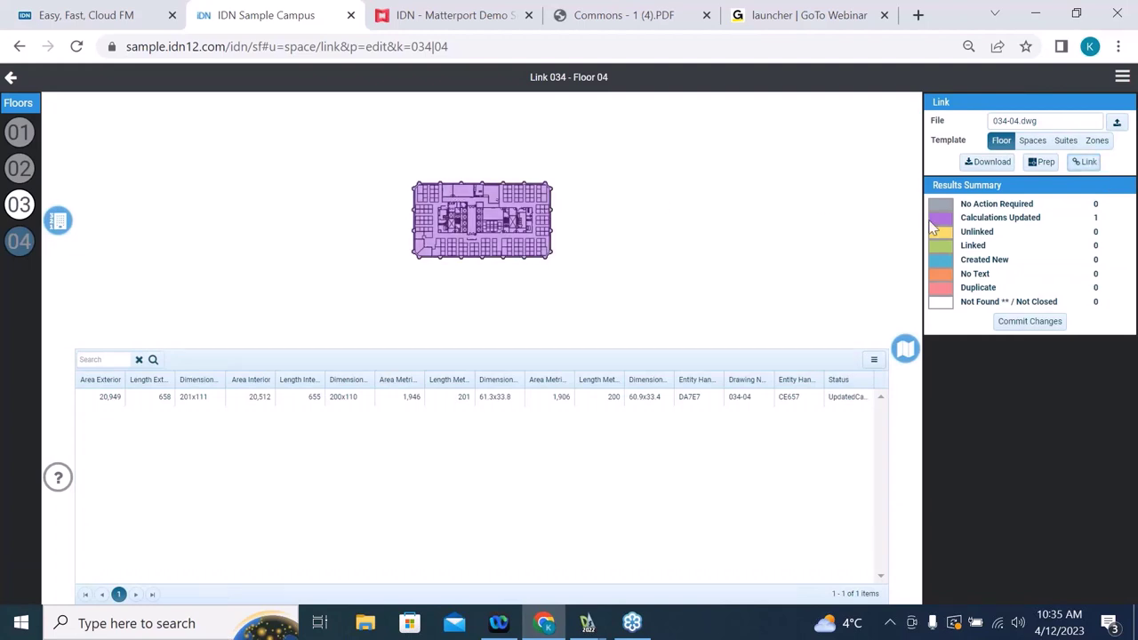
{"action": "left_click", "coordinate": [1031, 323]}
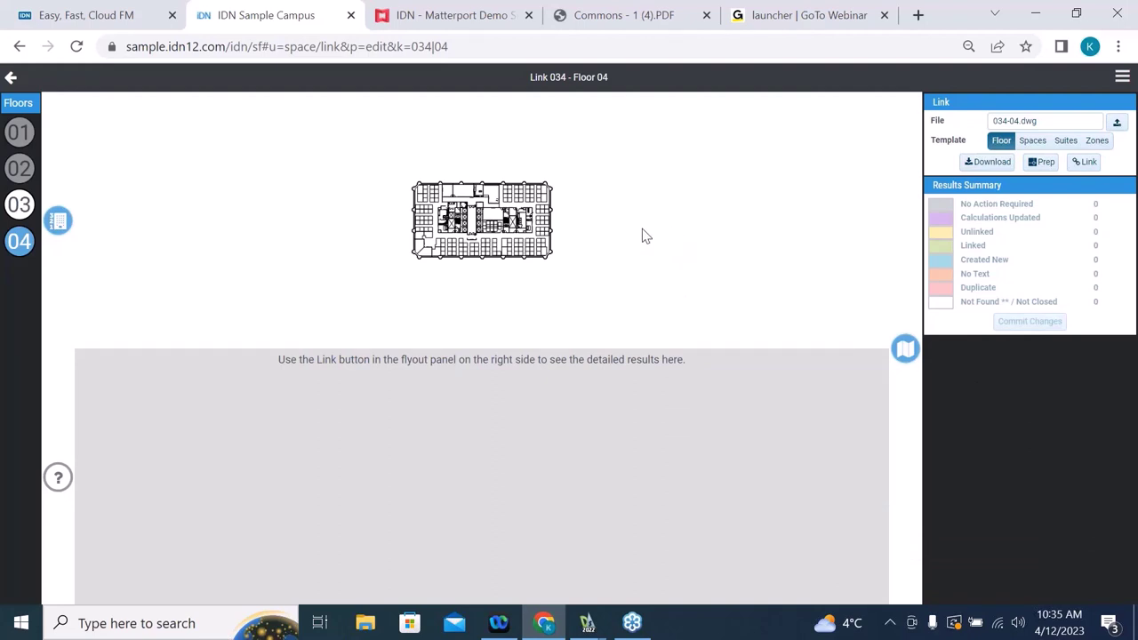
Step: Link the 034-04 drawing with the Spaces template and commit the new spaces
{"action": "scroll", "coordinate": [643, 234], "scroll_direction": "up", "scroll_amount": 2}
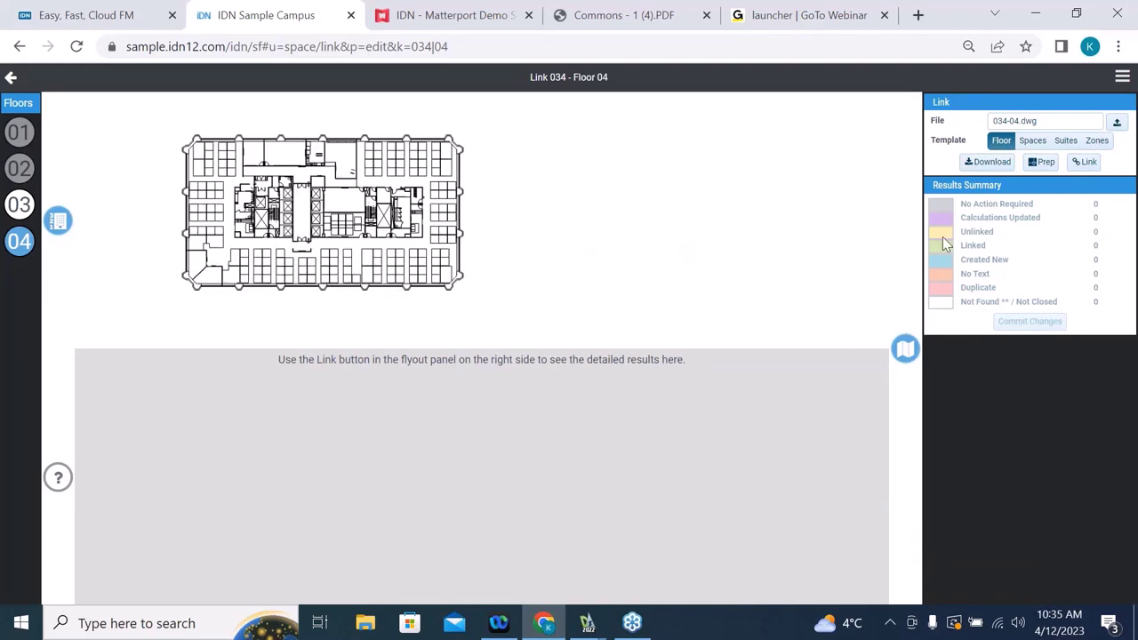
{"action": "left_click", "coordinate": [1033, 142]}
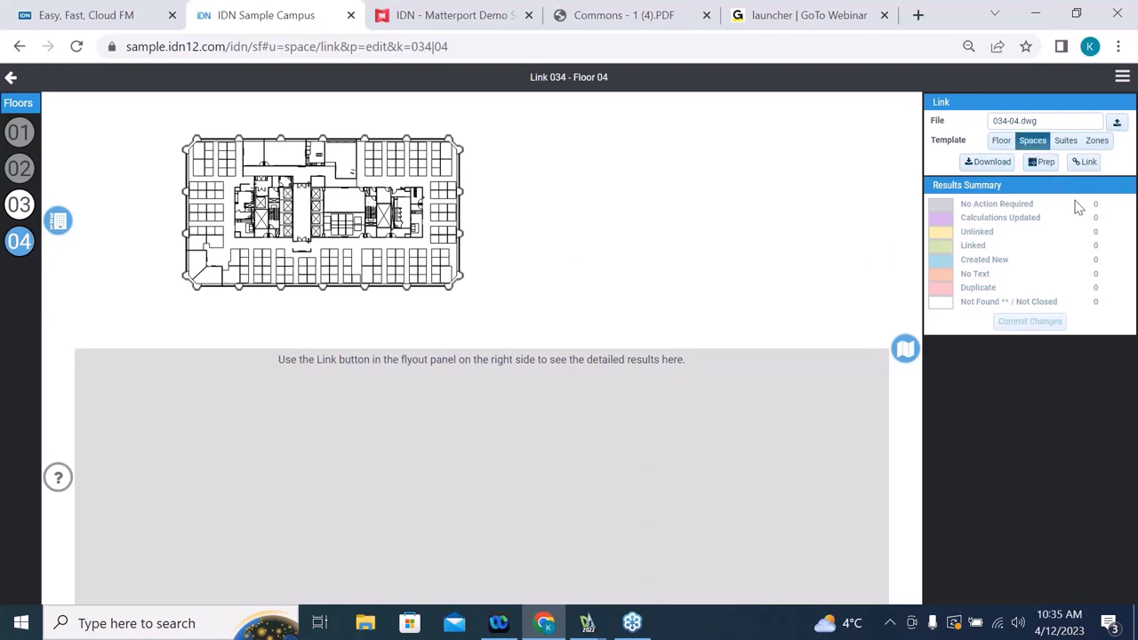
{"action": "left_click", "coordinate": [1085, 164]}
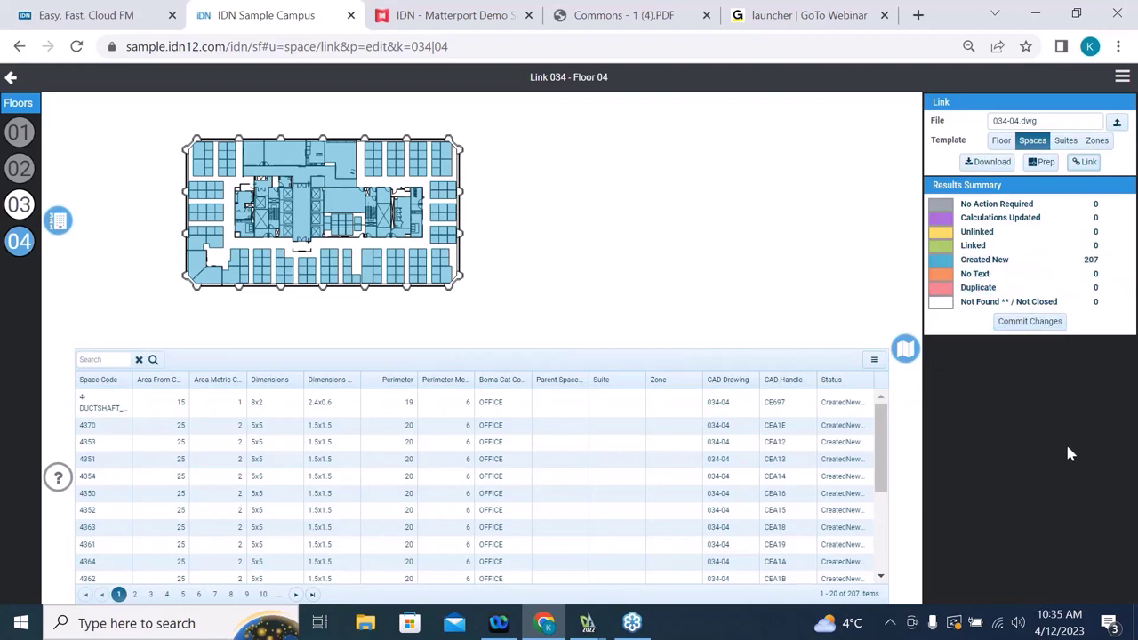
{"action": "left_click", "coordinate": [1030, 322]}
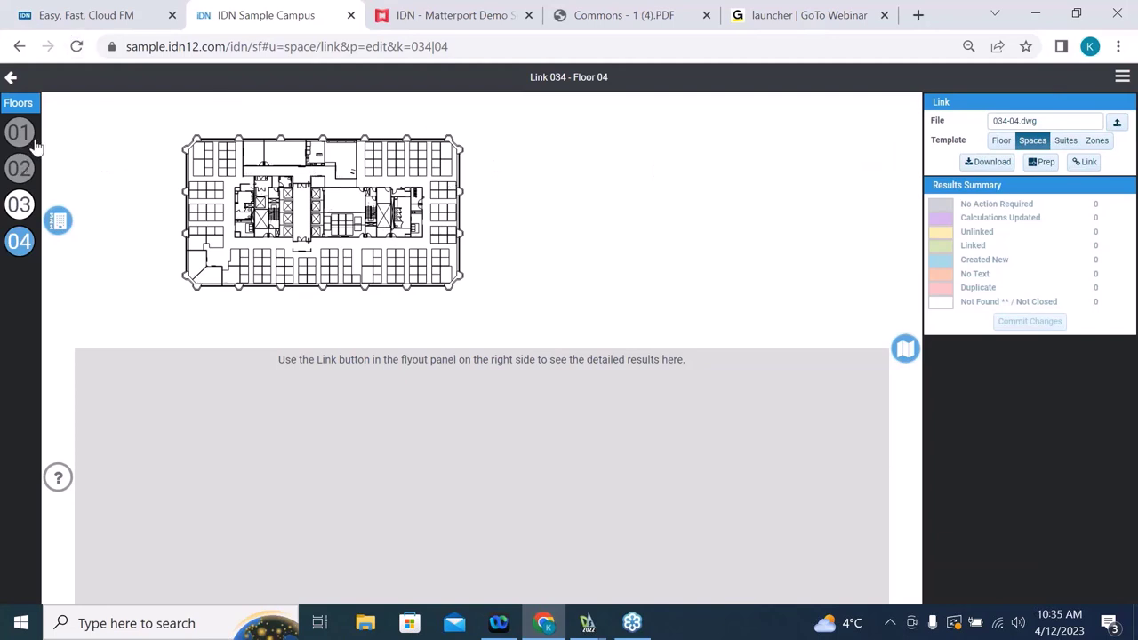
Step: Return to the Riverfront Center building page and display its floors by Linked Space
{"action": "left_click", "coordinate": [12, 79]}
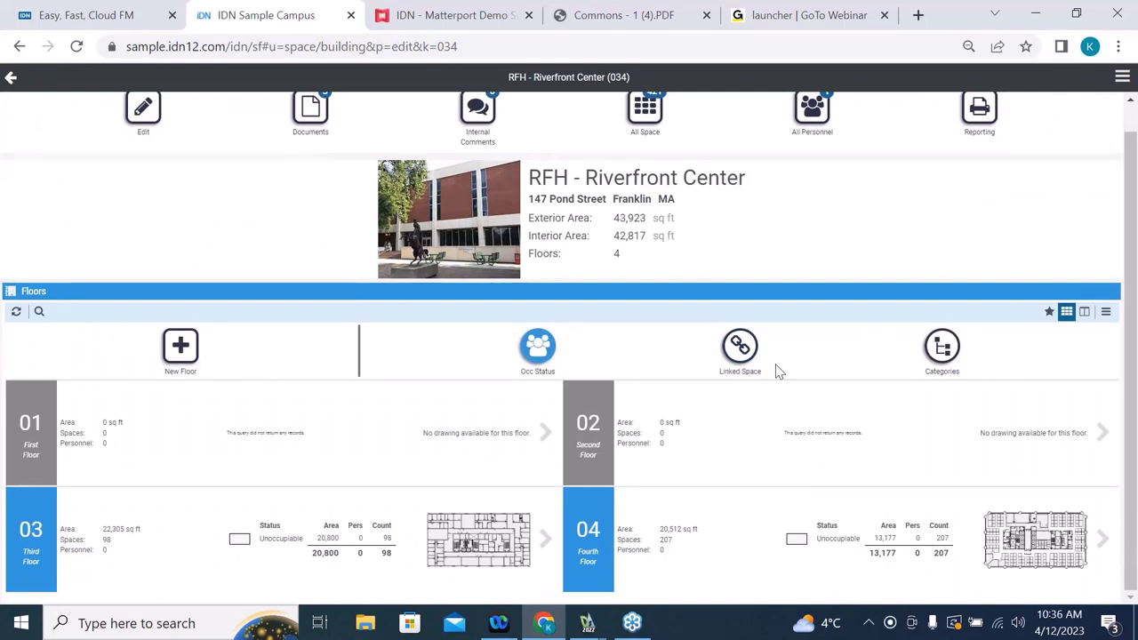
{"action": "left_click", "coordinate": [740, 351]}
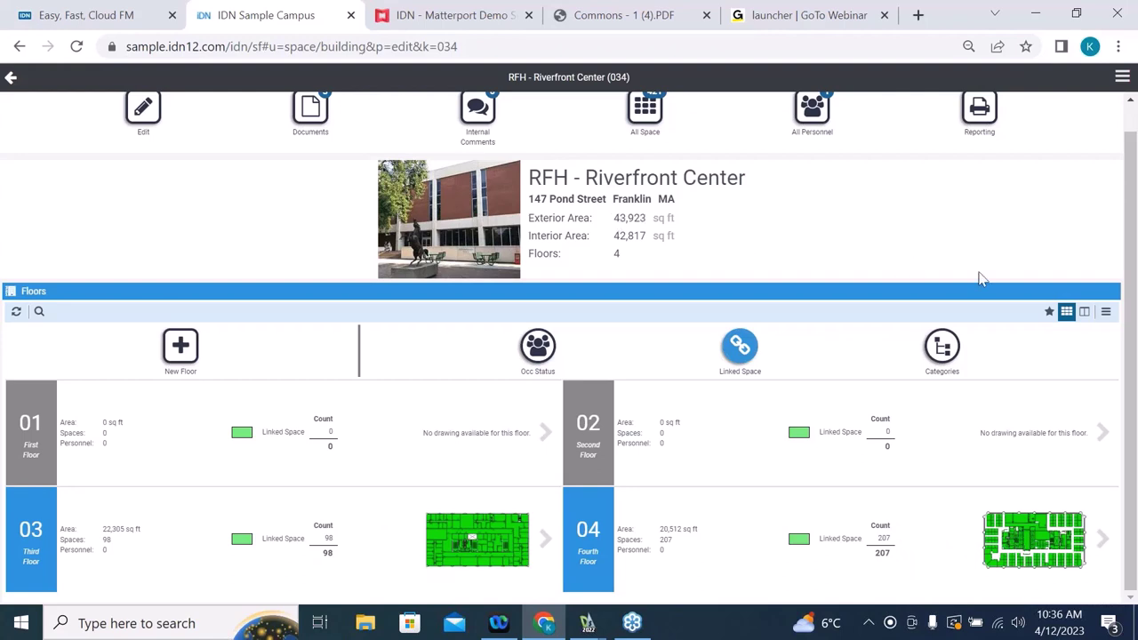
Step: Open the fourth floor's floorplan and examine its linked spaces up close
{"action": "mouse_move", "coordinate": [1003, 538]}
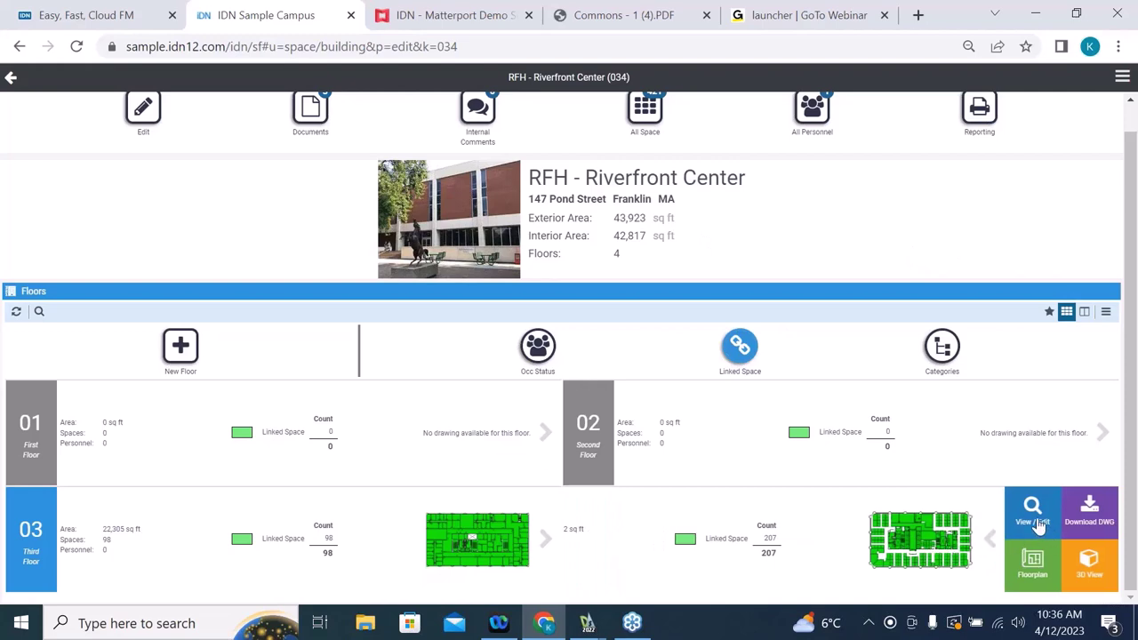
{"action": "left_click", "coordinate": [1034, 561]}
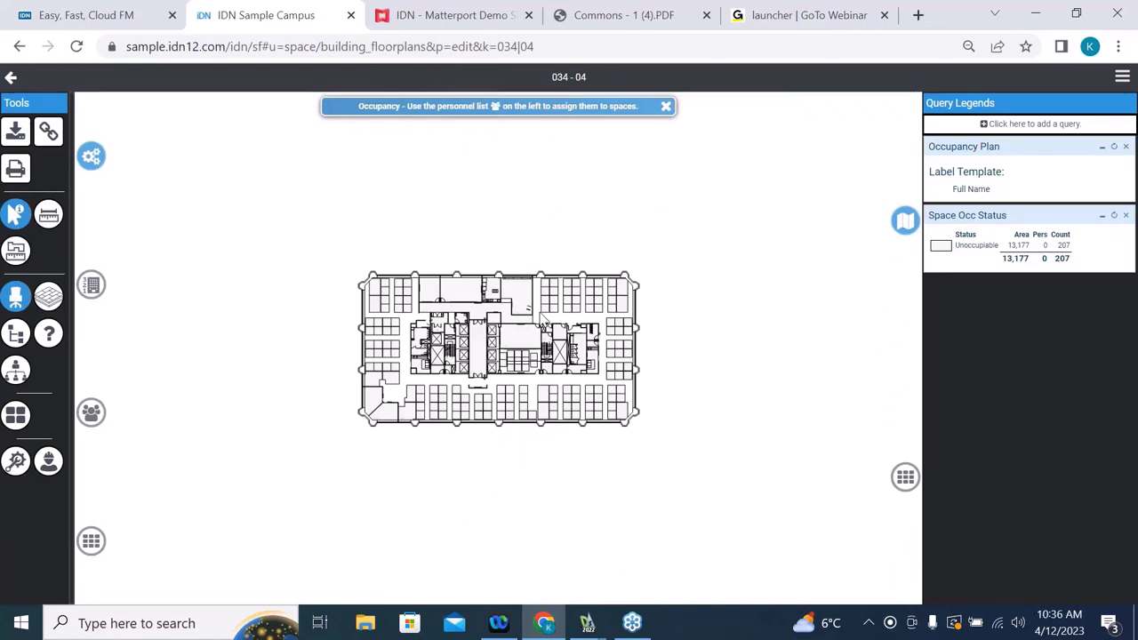
{"action": "scroll", "coordinate": [757, 399], "scroll_direction": "up", "scroll_amount": 3}
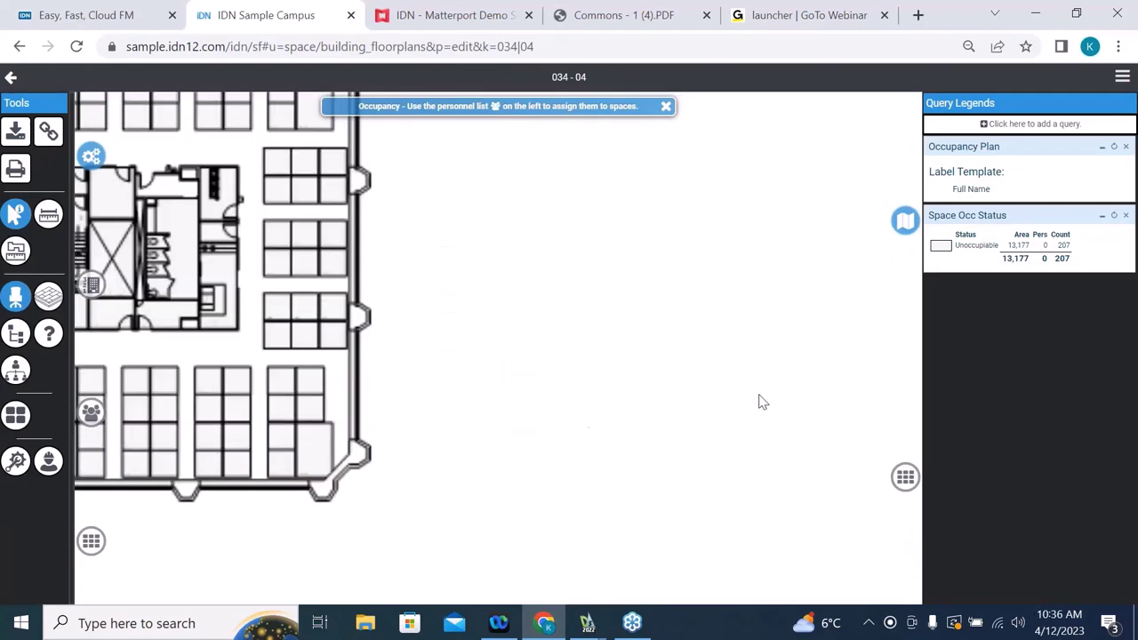
{"action": "scroll", "coordinate": [669, 403], "scroll_direction": "down", "scroll_amount": 3}
{"action": "scroll", "coordinate": [347, 308], "scroll_direction": "up", "scroll_amount": 3}
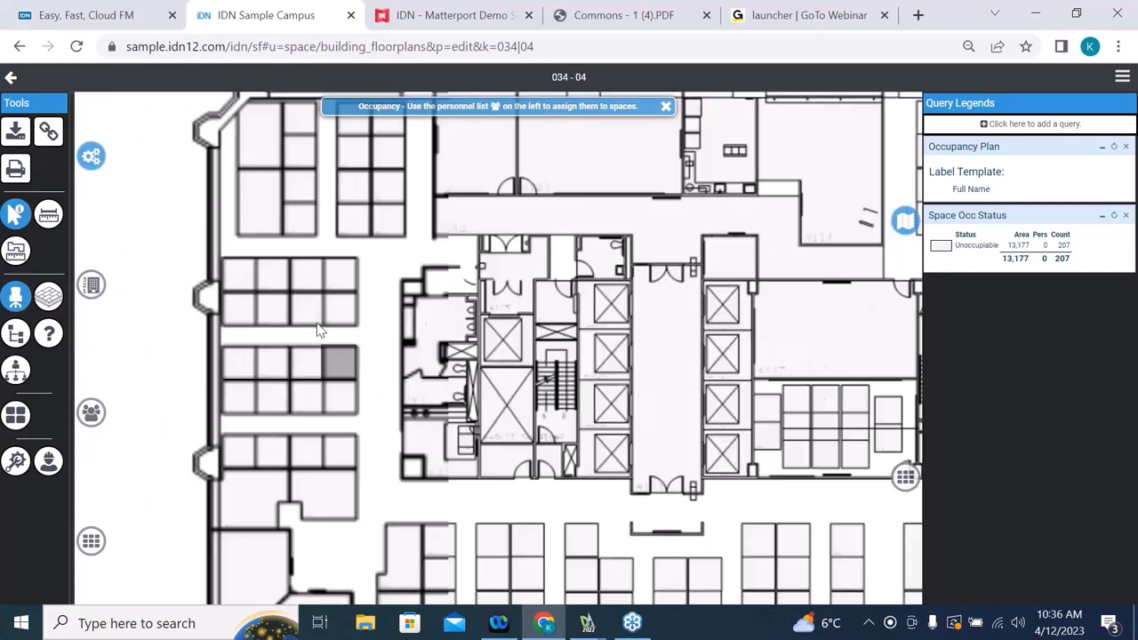
{"action": "scroll", "coordinate": [363, 178], "scroll_direction": "down", "scroll_amount": 4}
{"action": "scroll", "coordinate": [364, 164], "scroll_direction": "up", "scroll_amount": 4}
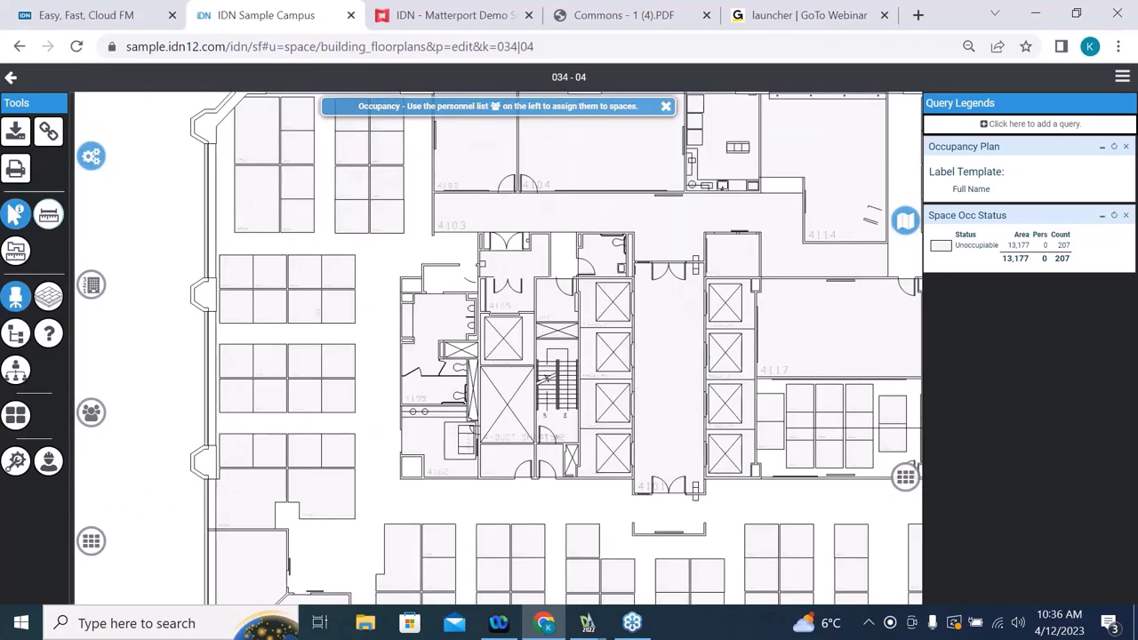
Step: Switch the floorplan to flooring mode, set the surface of space 4579 to Carpet and save it
{"action": "left_click", "coordinate": [49, 298]}
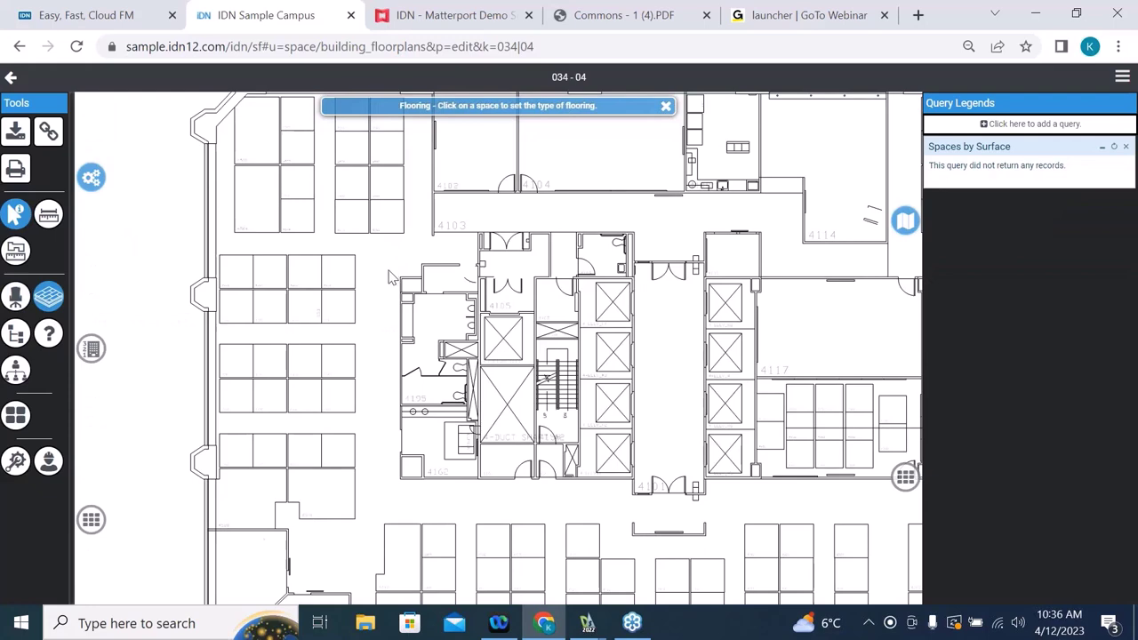
{"action": "scroll", "coordinate": [389, 276], "scroll_direction": "up", "scroll_amount": 3}
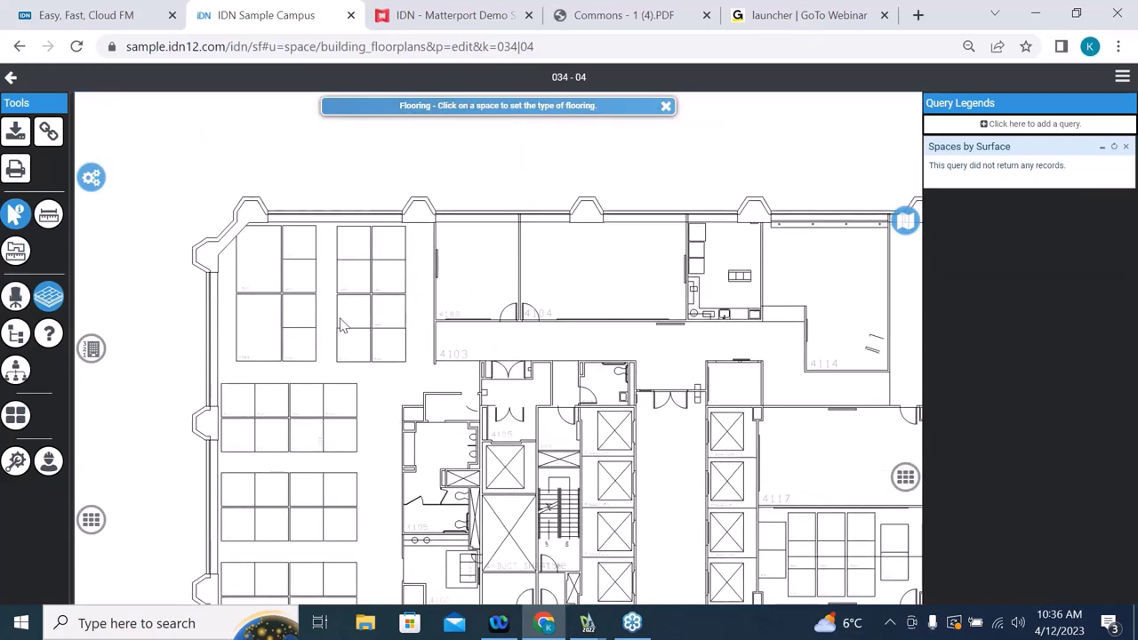
{"action": "left_click", "coordinate": [306, 254]}
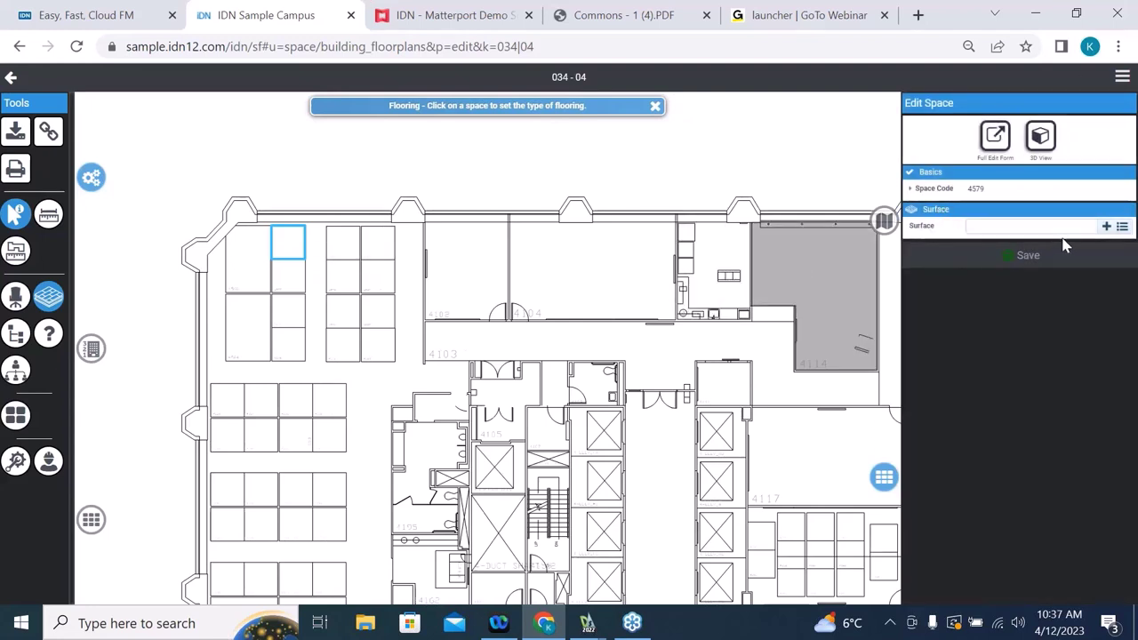
{"action": "left_click", "coordinate": [1122, 230]}
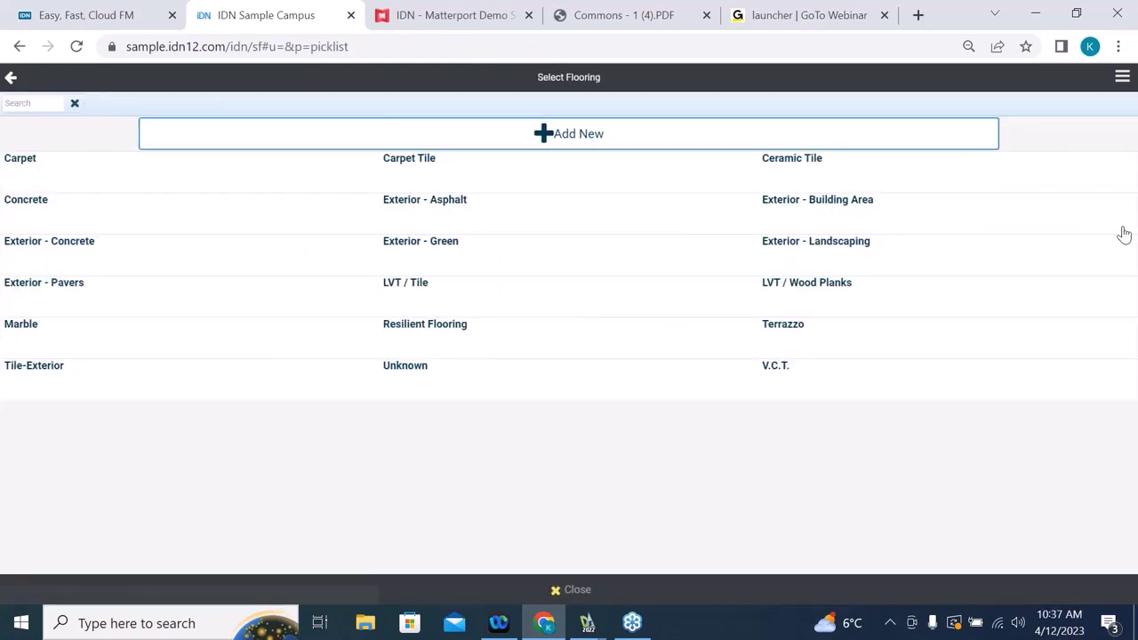
{"action": "left_click", "coordinate": [65, 173]}
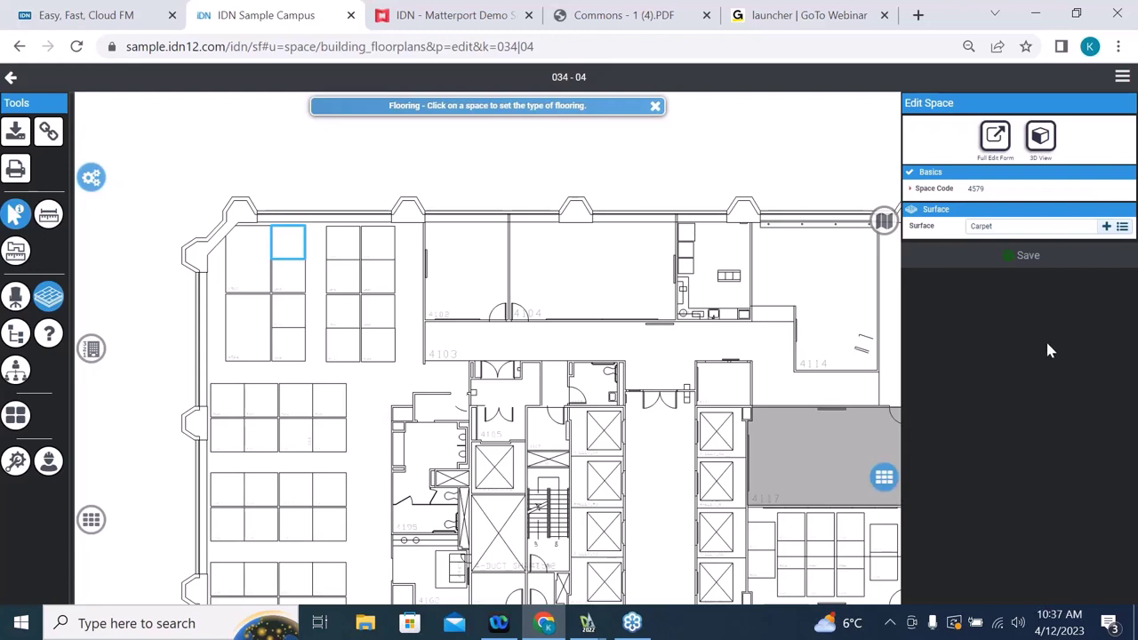
{"action": "left_click", "coordinate": [1028, 256]}
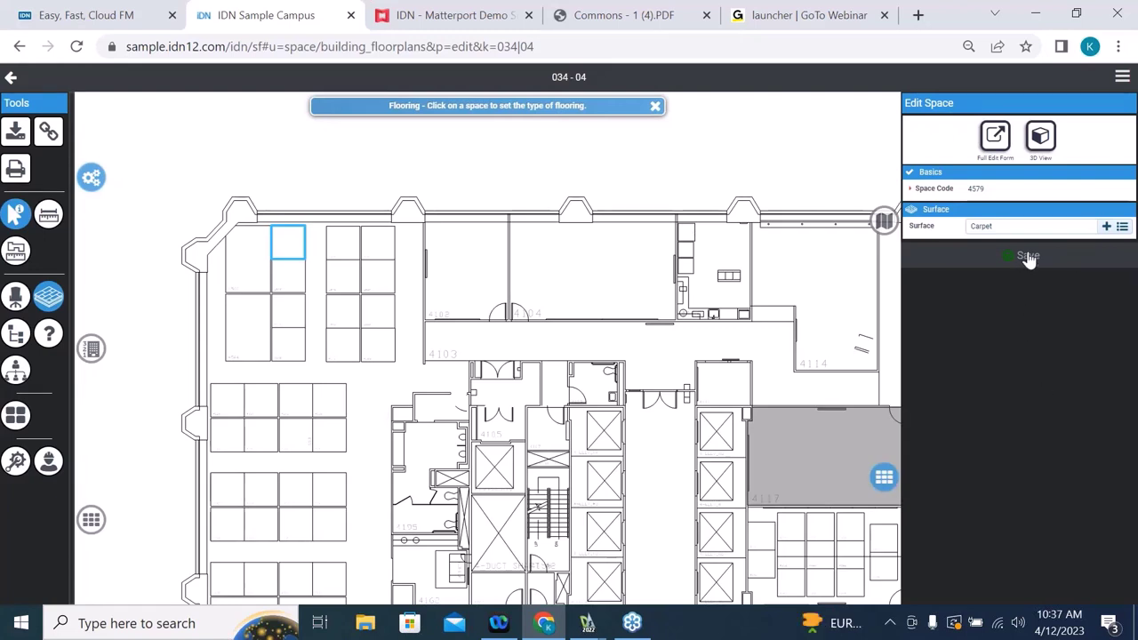
Step: Select the eight cubicle spaces in the two columns around space 4579 and set their category to Office and type to Cubicle
{"action": "left_click", "coordinate": [633, 363]}
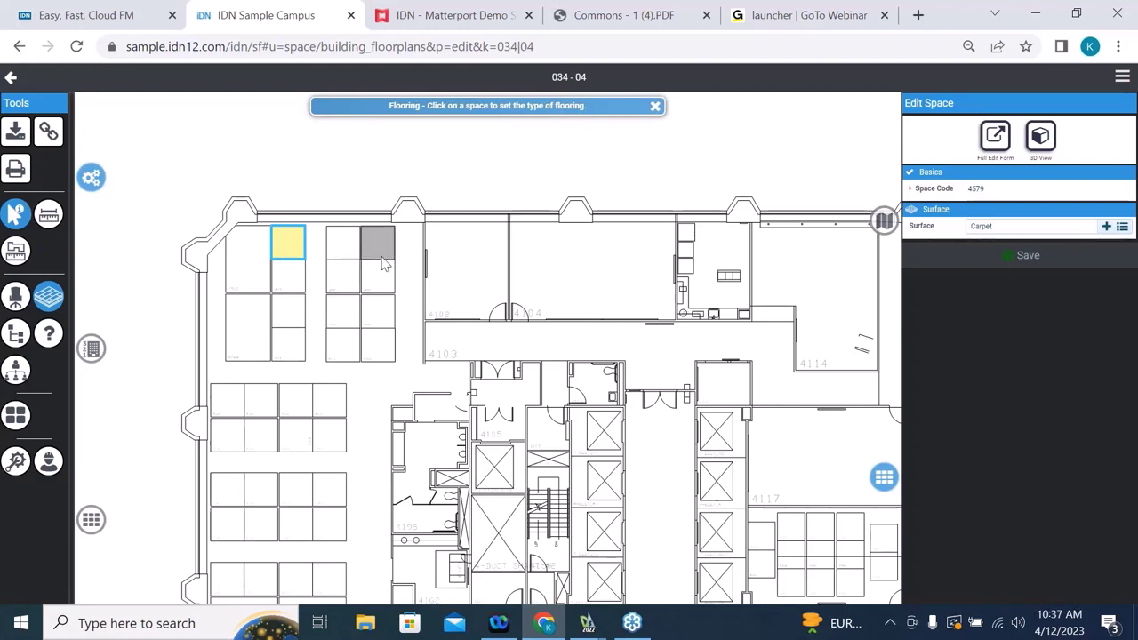
{"action": "left_click", "coordinate": [351, 272]}
{"action": "left_click_drag", "start_coordinate": [352, 248], "coordinate": [294, 349]}
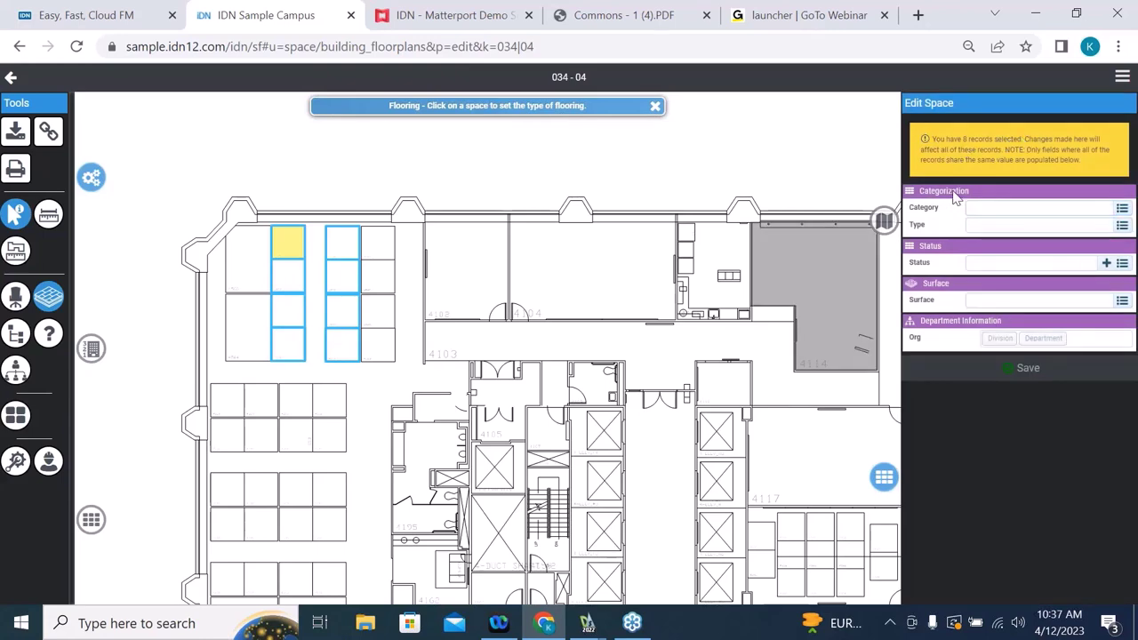
{"action": "left_click", "coordinate": [1122, 210]}
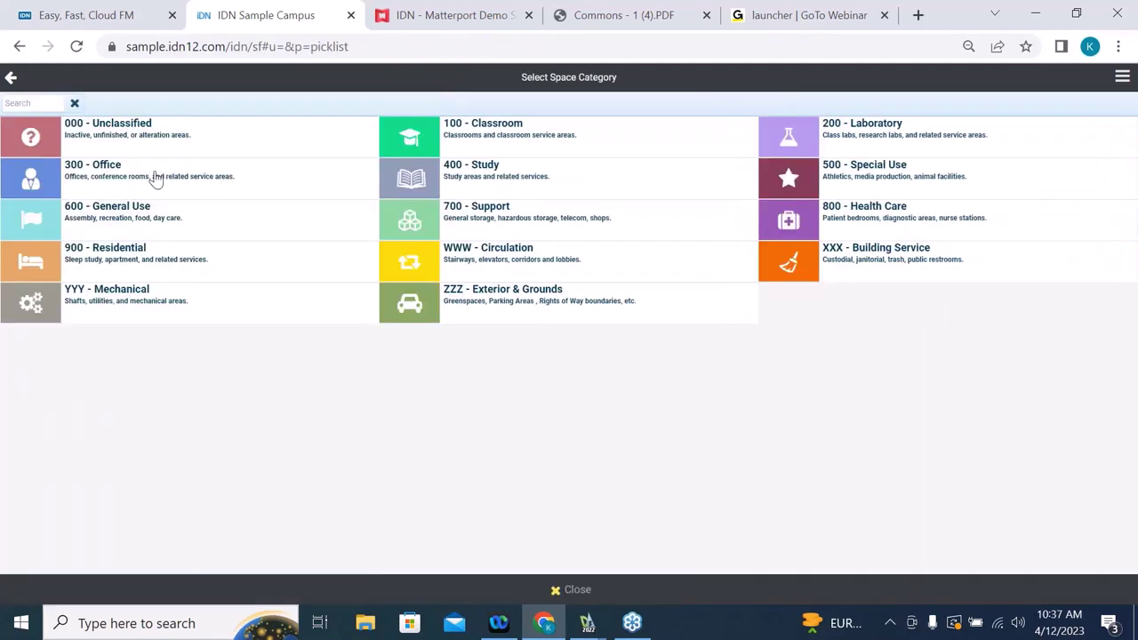
{"action": "left_click", "coordinate": [155, 177]}
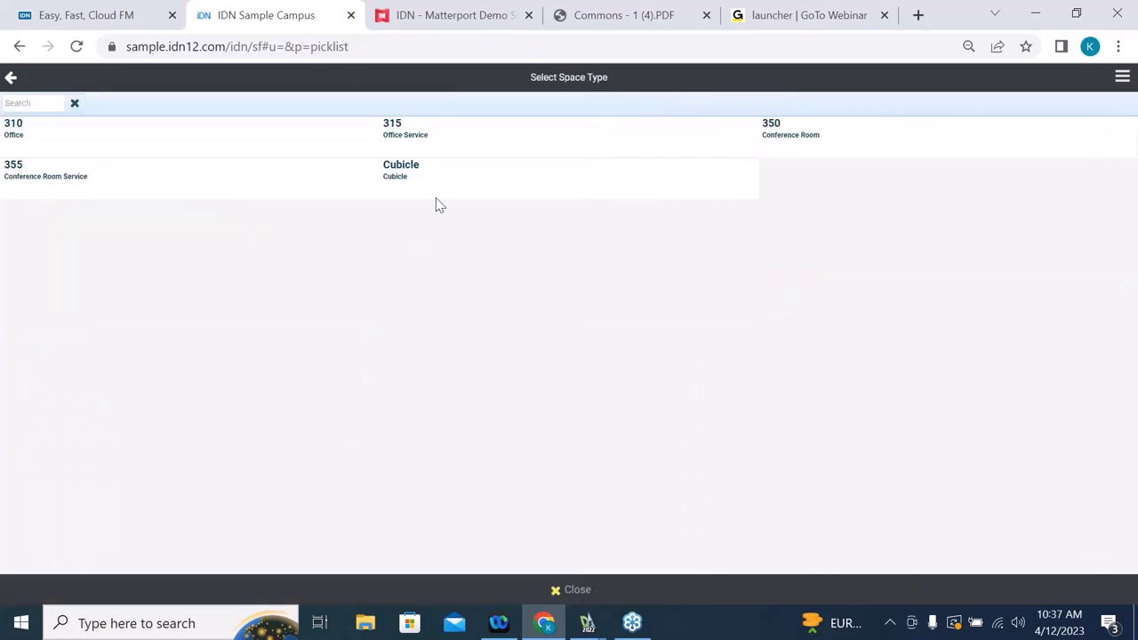
{"action": "left_click", "coordinate": [433, 181]}
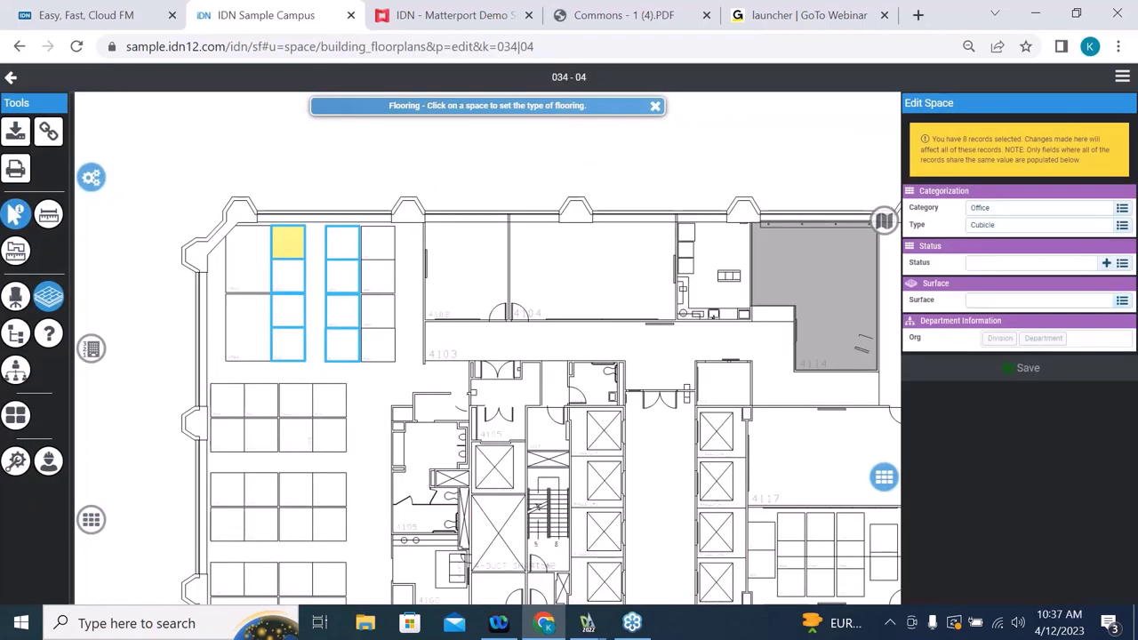
Step: Set the status of the eight selected spaces to Assignable and their surface to Carpet
{"action": "left_click", "coordinate": [1123, 265]}
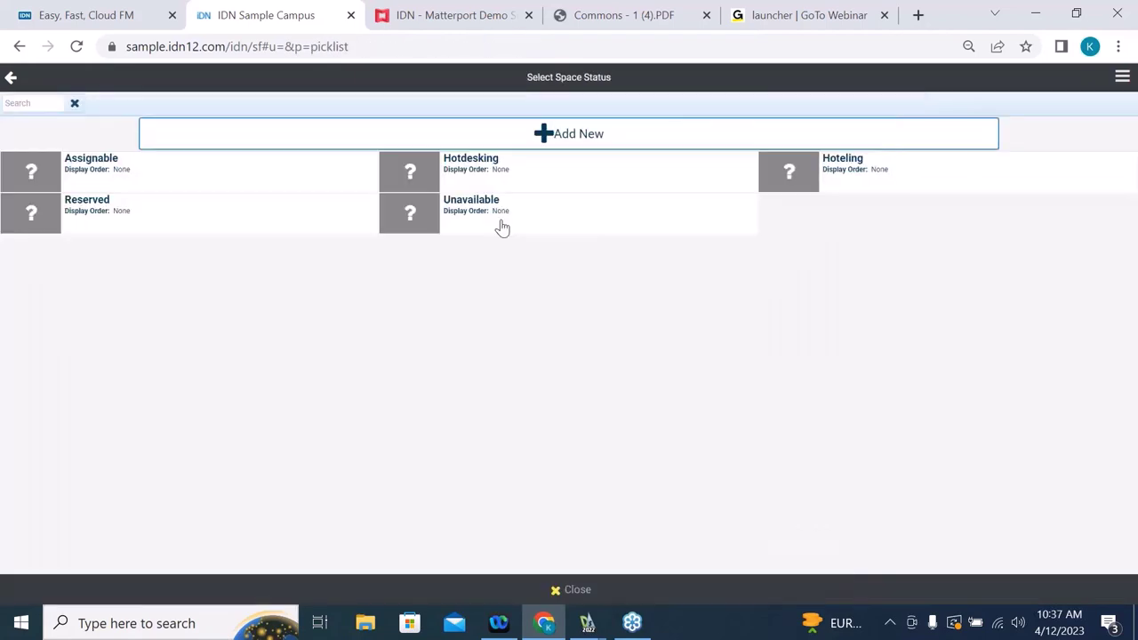
{"action": "left_click", "coordinate": [207, 179]}
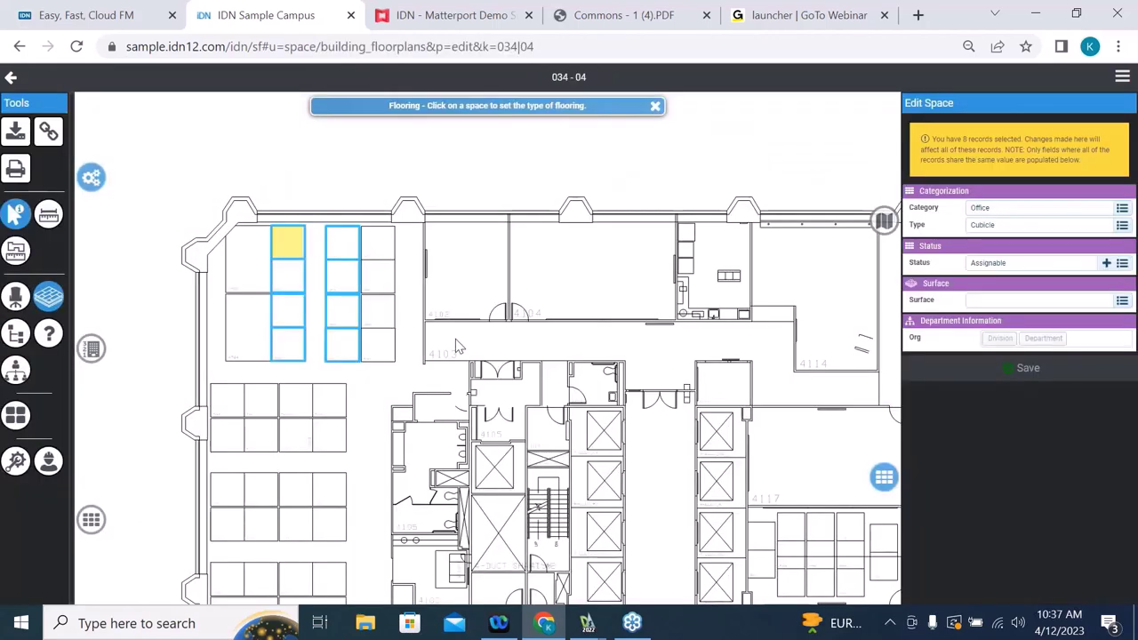
{"action": "left_click", "coordinate": [1123, 303]}
{"action": "left_click", "coordinate": [107, 134]}
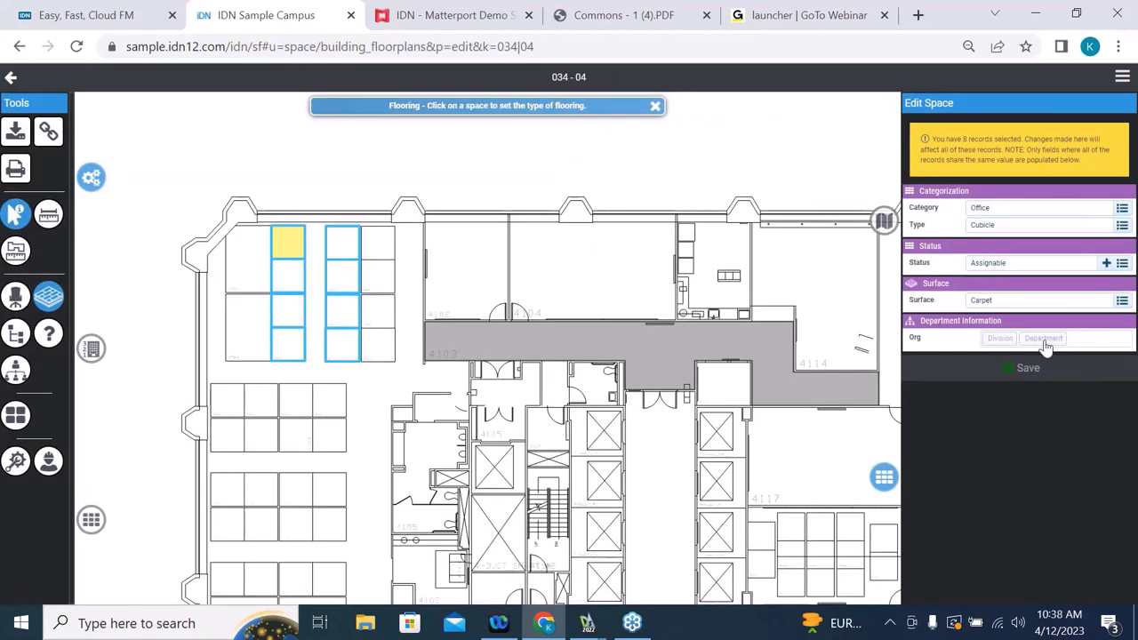
Step: Assign the eight selected spaces to the Enrollment Management division and Admissions department, and save the changes
{"action": "left_click", "coordinate": [998, 342]}
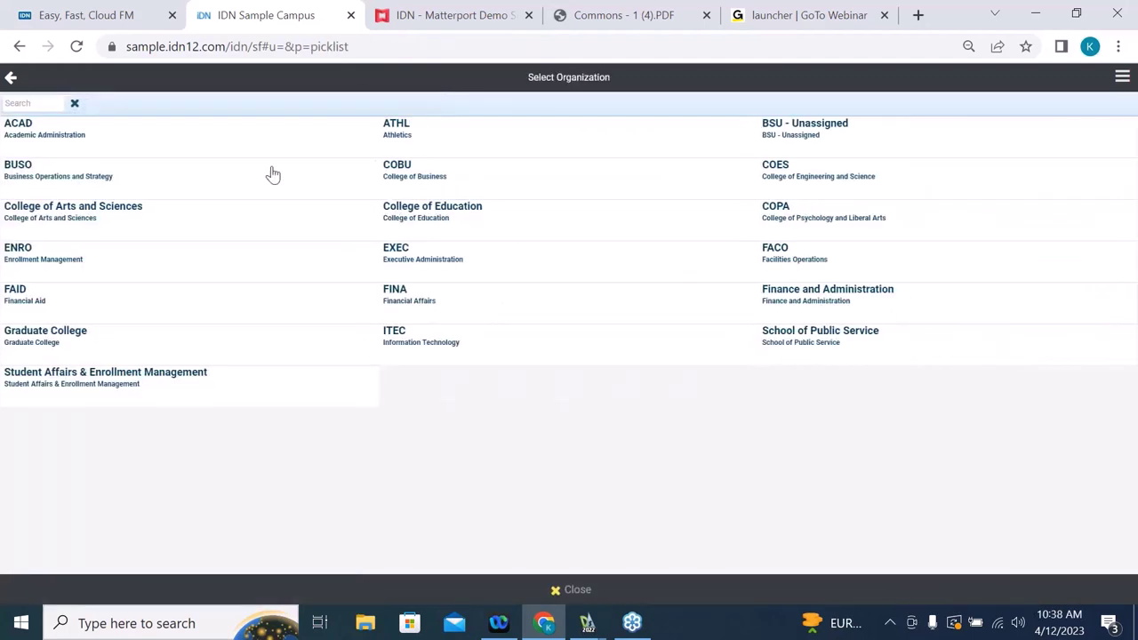
{"action": "left_click", "coordinate": [93, 260]}
{"action": "left_click", "coordinate": [75, 137]}
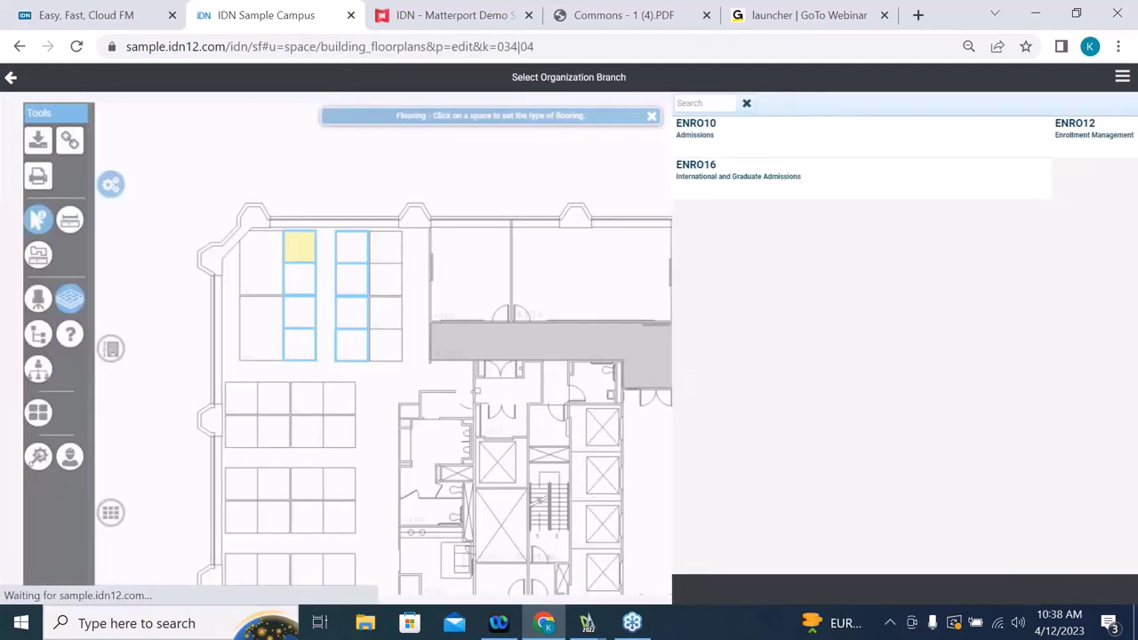
{"action": "left_click", "coordinate": [1016, 388]}
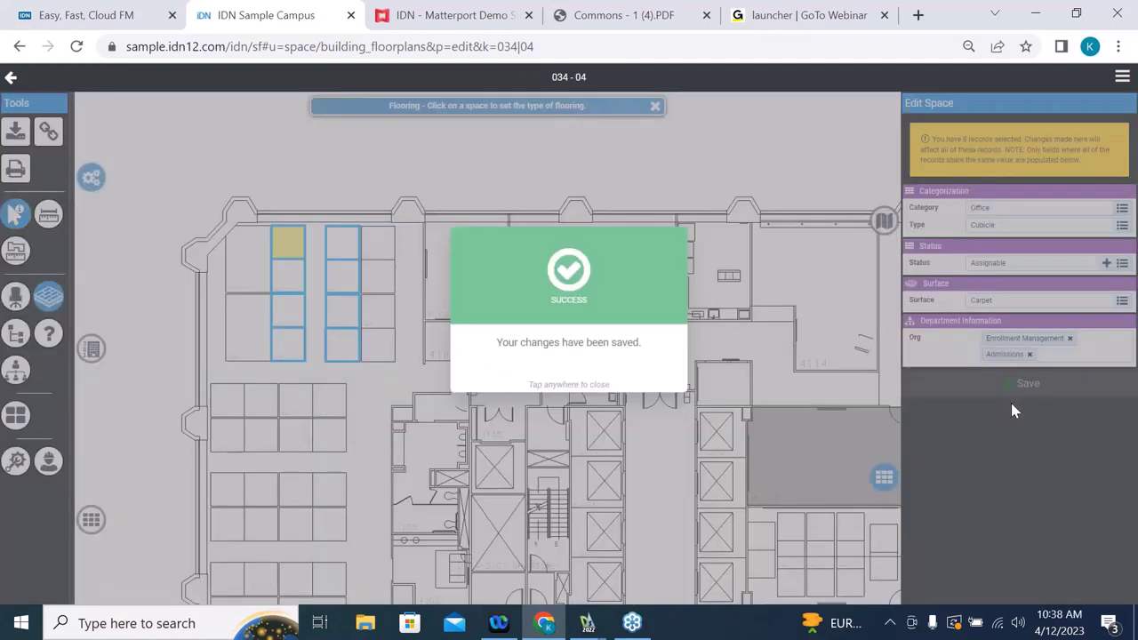
{"action": "left_click", "coordinate": [662, 495]}
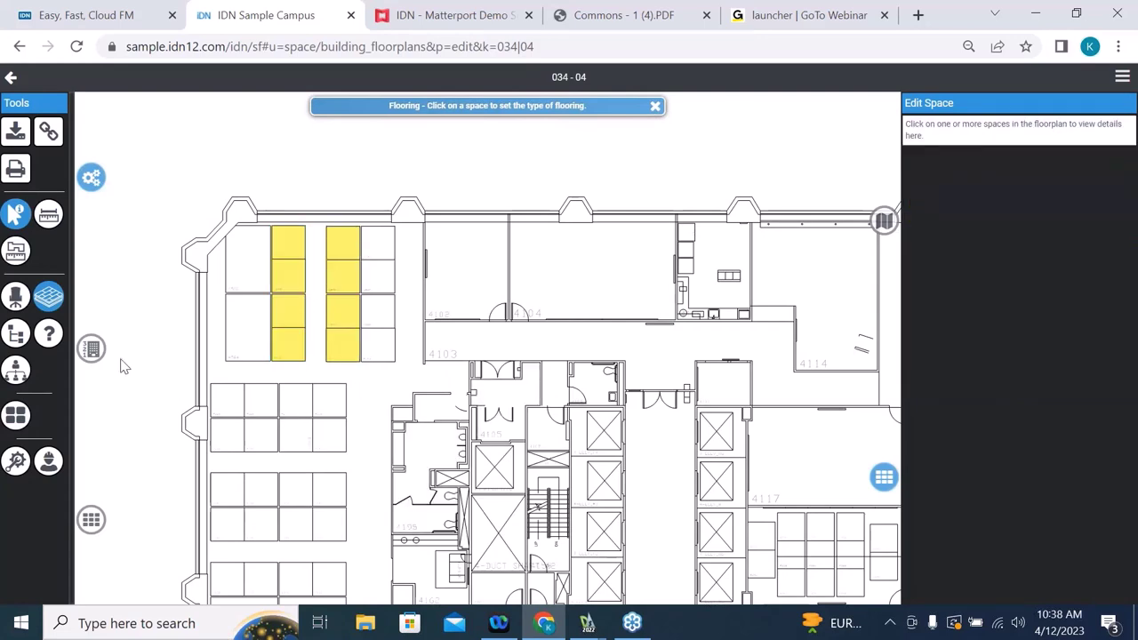
Step: Review the floorplan and its query legend in categorization mode and in divisions/departments mode
{"action": "left_click", "coordinate": [16, 335]}
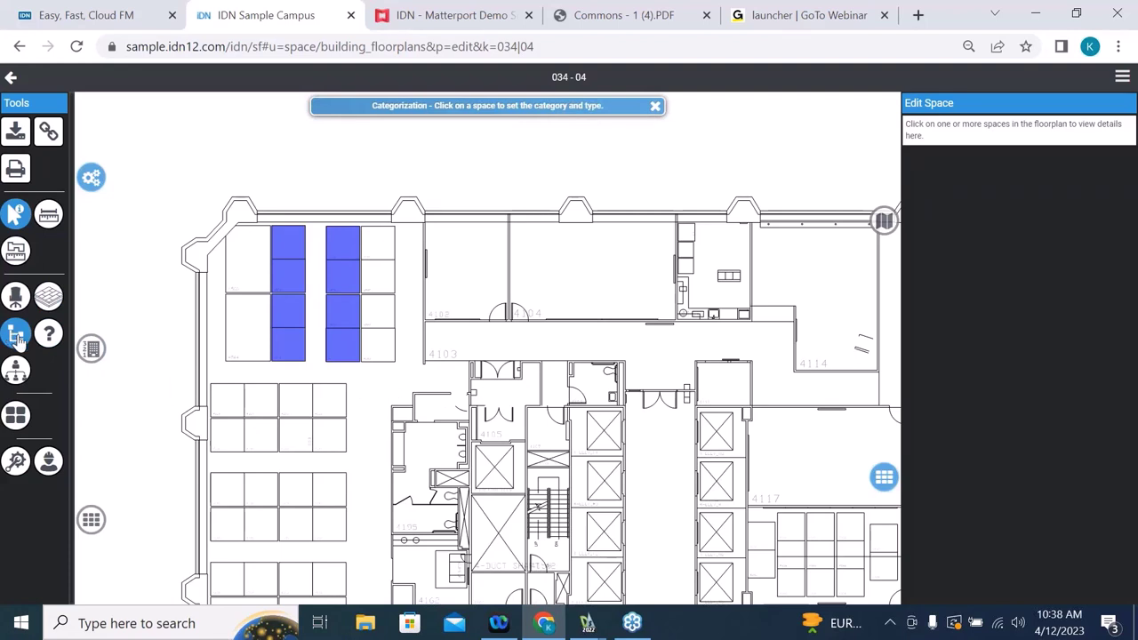
{"action": "left_click", "coordinate": [884, 221]}
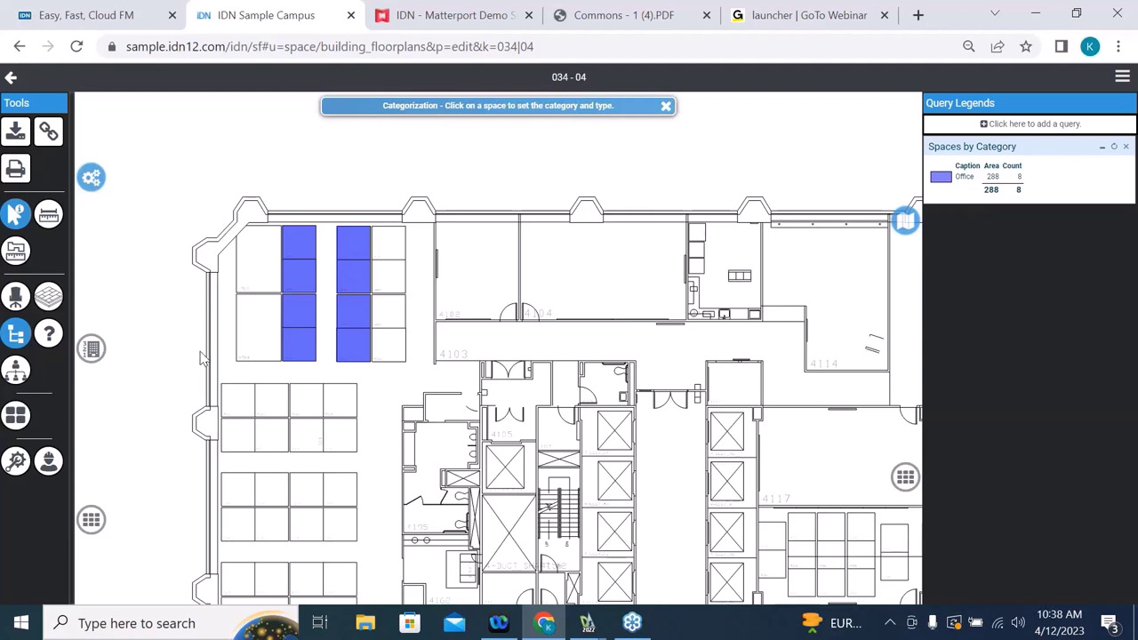
{"action": "left_click", "coordinate": [16, 369]}
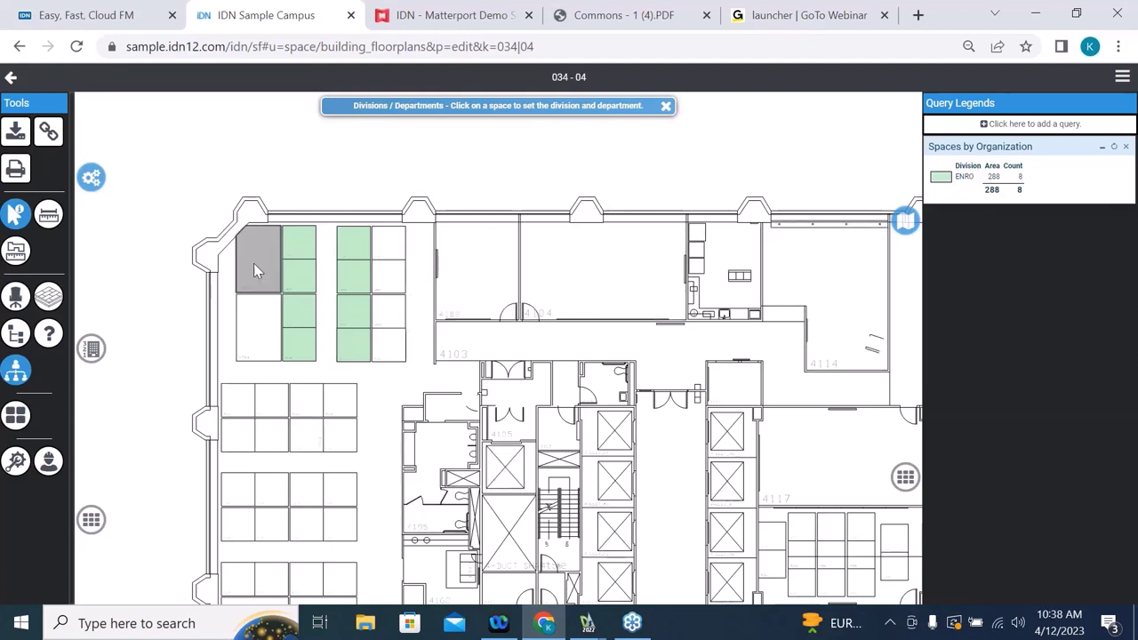
{"action": "scroll", "coordinate": [294, 265], "scroll_direction": "up", "scroll_amount": 3}
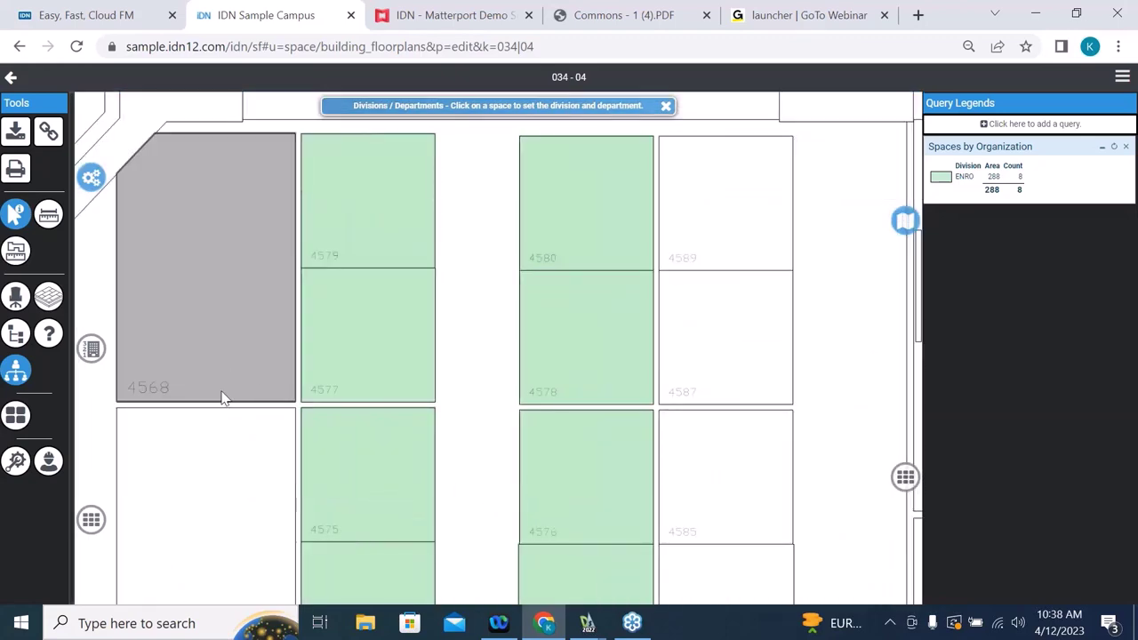
Step: Switch the floorplan to occupancy mode and open the personnel list to browse the people available for seating
{"action": "left_click", "coordinate": [16, 297]}
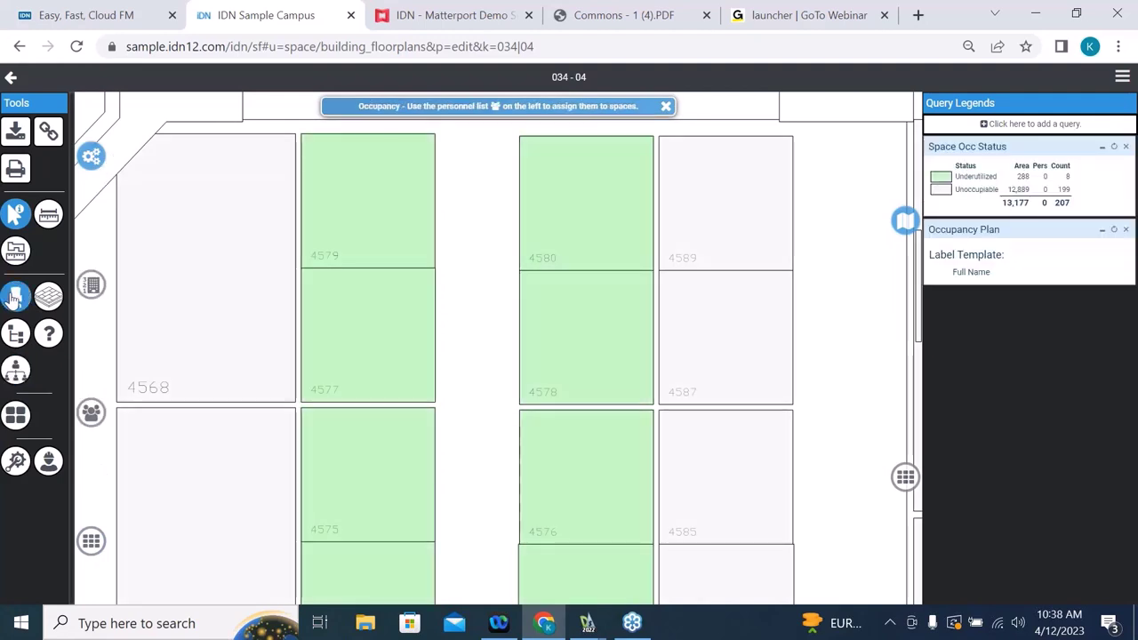
{"action": "left_click", "coordinate": [94, 412]}
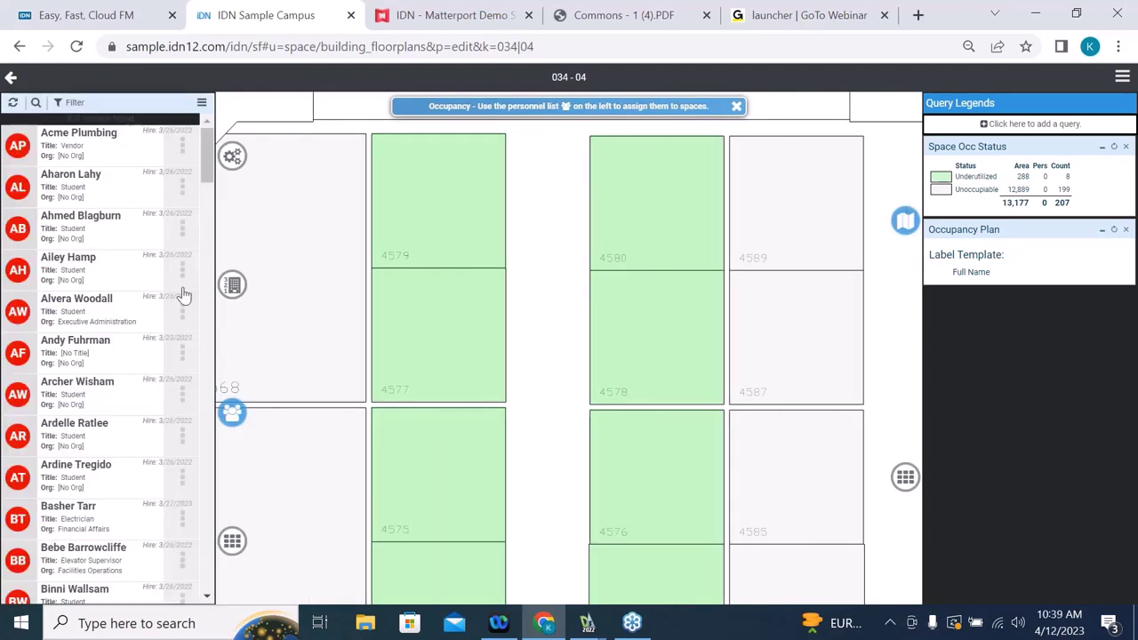
{"action": "scroll", "coordinate": [151, 178], "scroll_direction": "down", "scroll_amount": 3}
{"action": "scroll", "coordinate": [158, 191], "scroll_direction": "down", "scroll_amount": 4}
{"action": "scroll", "coordinate": [171, 218], "scroll_direction": "up", "scroll_amount": 8}
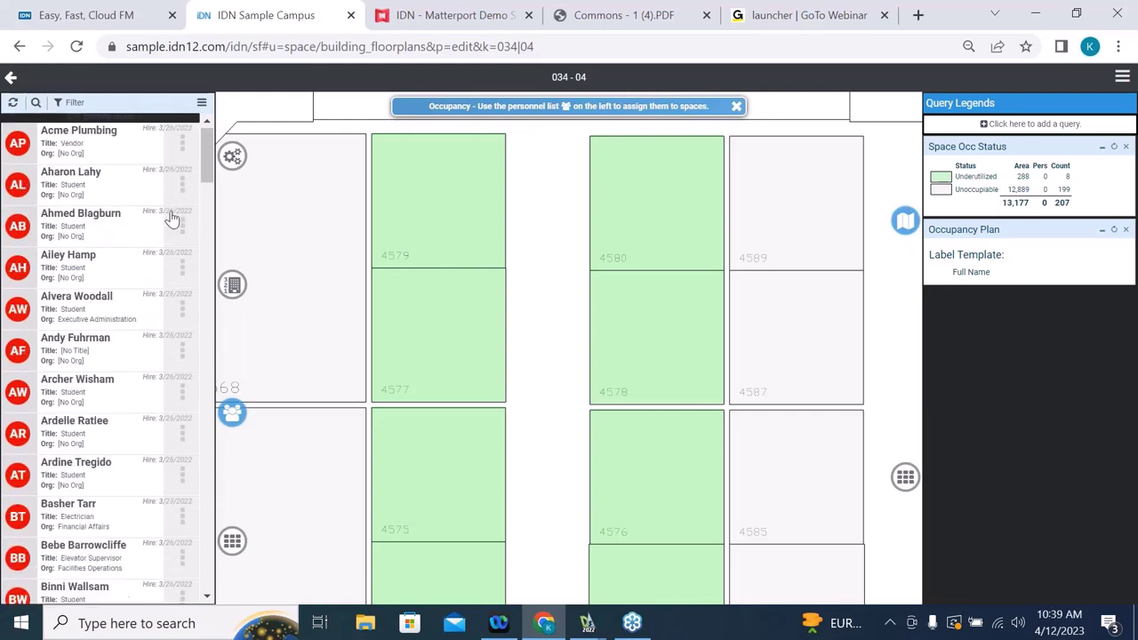
Step: Filter the personnel list to contractors without seating in all statuses, and look through the filtered list
{"action": "left_click", "coordinate": [76, 104]}
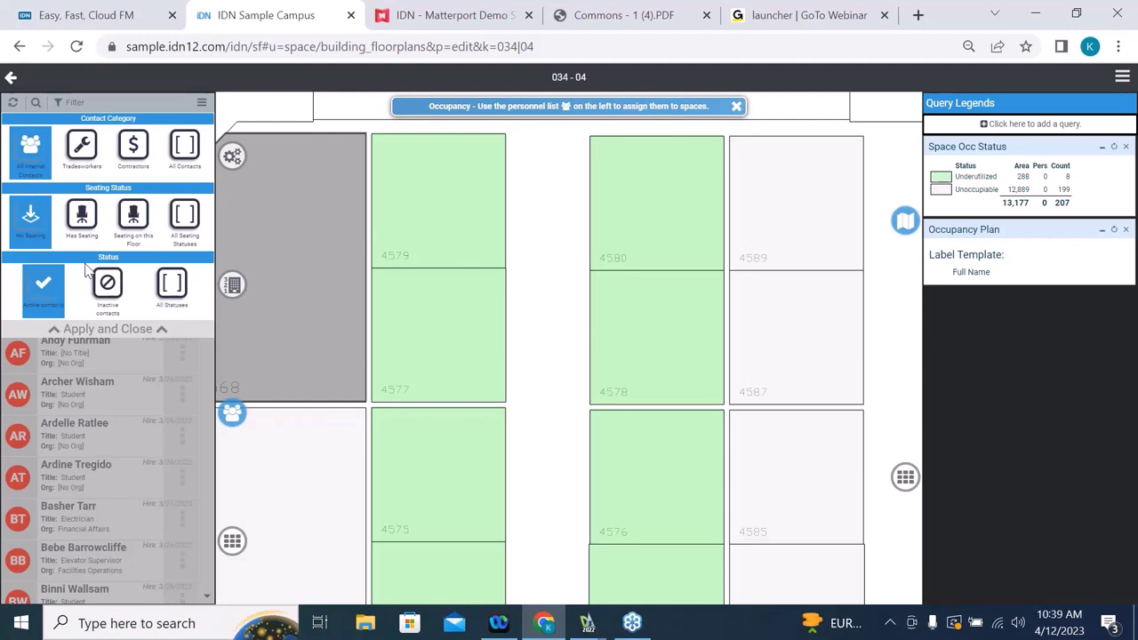
{"action": "left_click", "coordinate": [135, 149]}
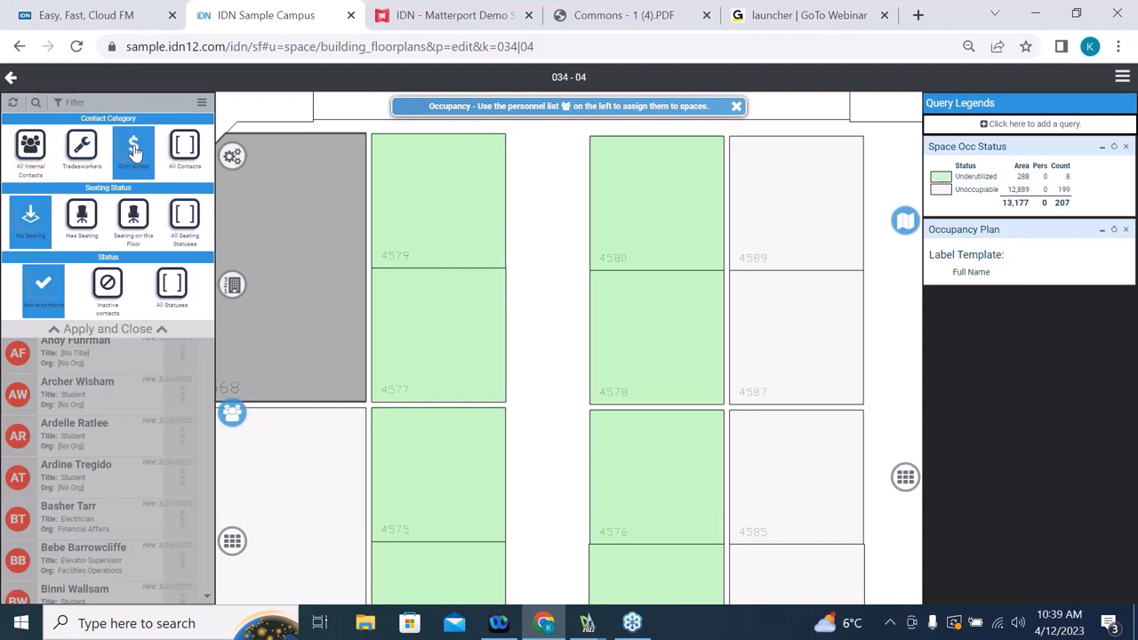
{"action": "left_click", "coordinate": [175, 296]}
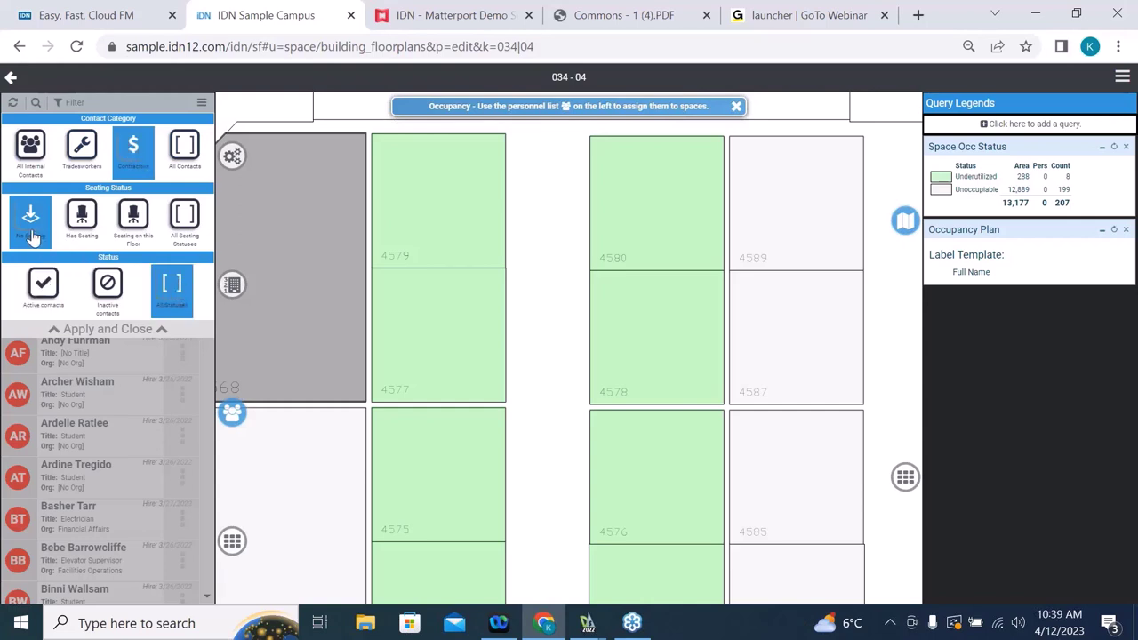
{"action": "left_click", "coordinate": [122, 329]}
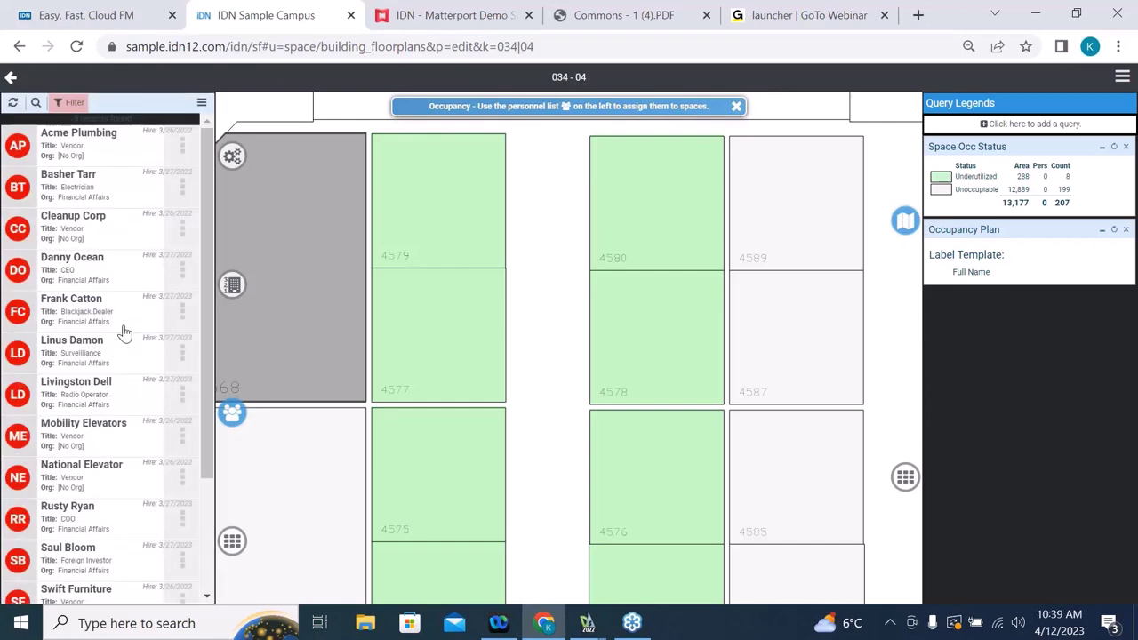
{"action": "scroll", "coordinate": [163, 249], "scroll_direction": "down", "scroll_amount": 3}
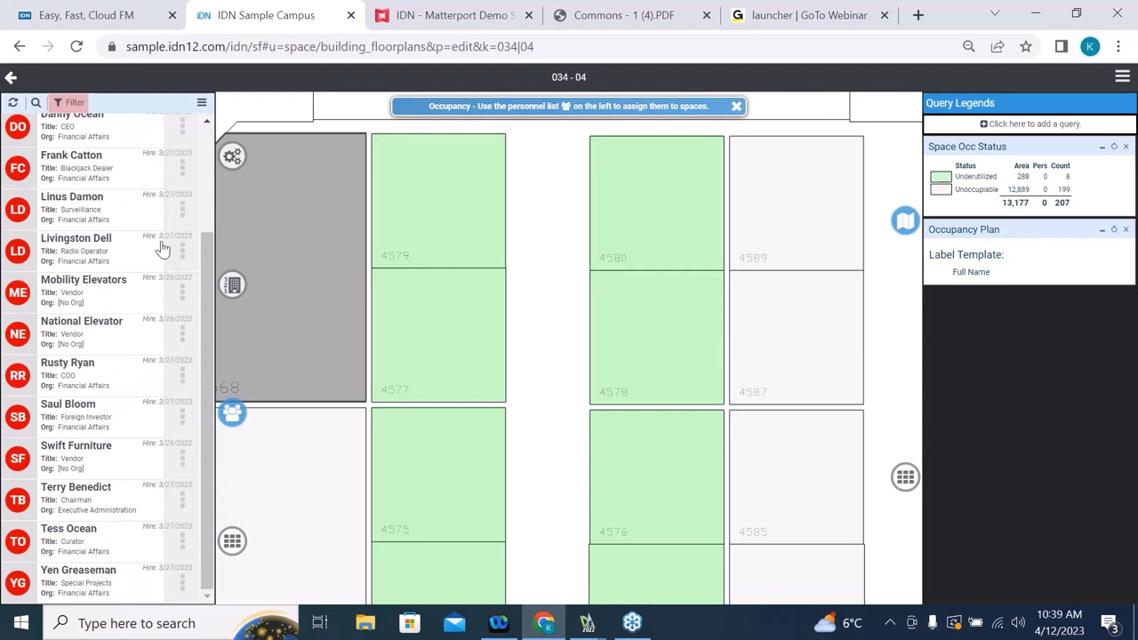
{"action": "scroll", "coordinate": [164, 251], "scroll_direction": "up", "scroll_amount": 3}
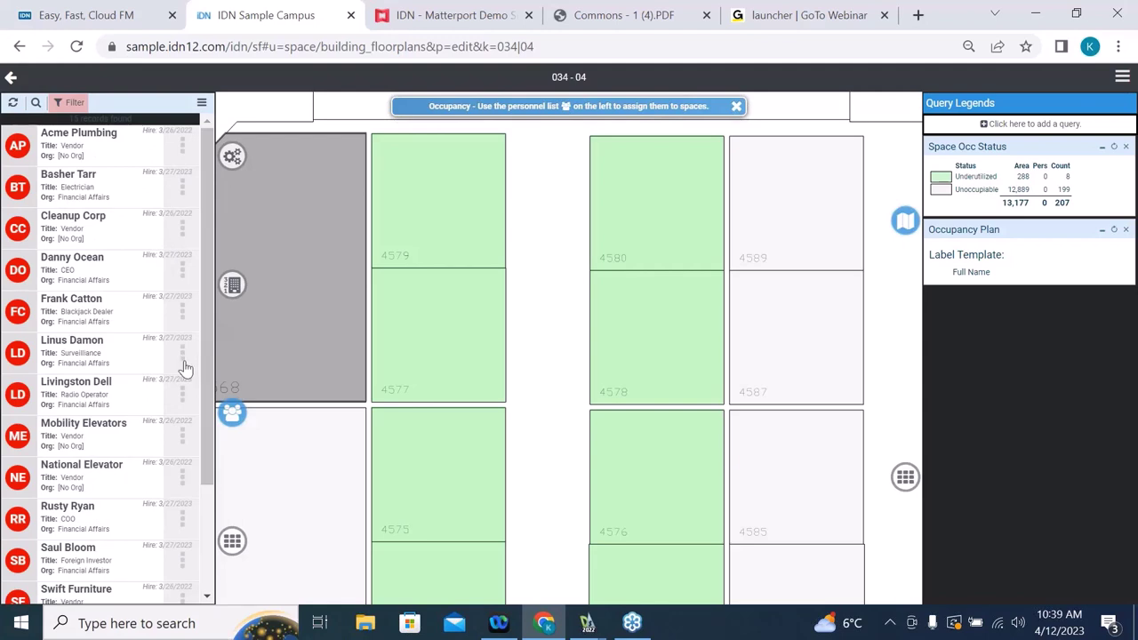
Step: Assign the contact titled CEO to space 4579 and inspect the name label on the floorplan
{"action": "left_click", "coordinate": [92, 272]}
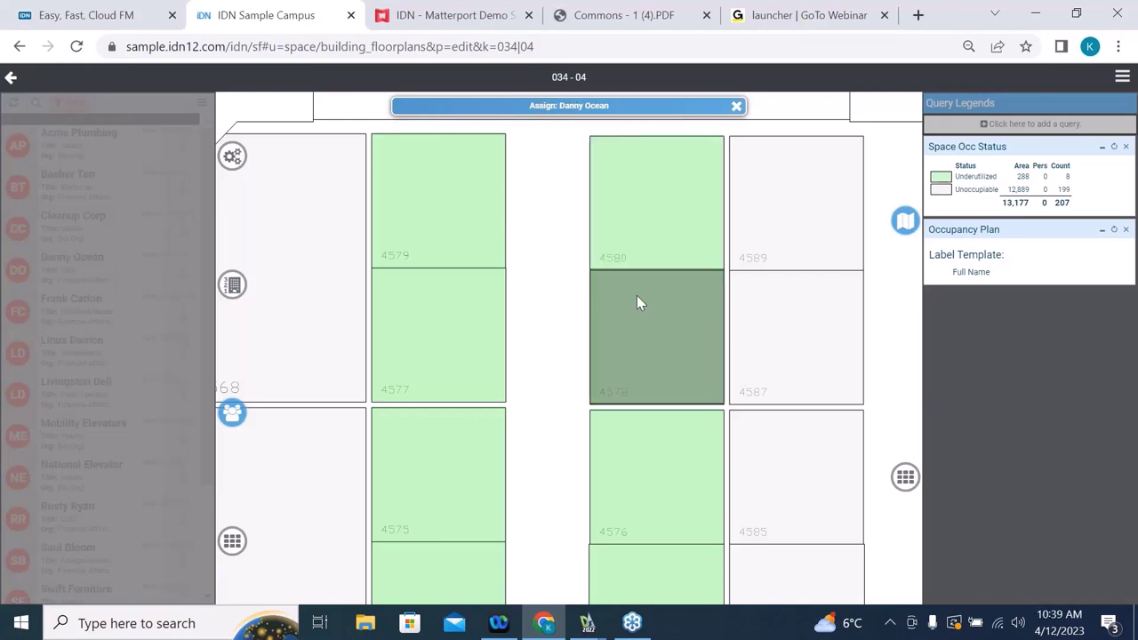
{"action": "left_click", "coordinate": [460, 221]}
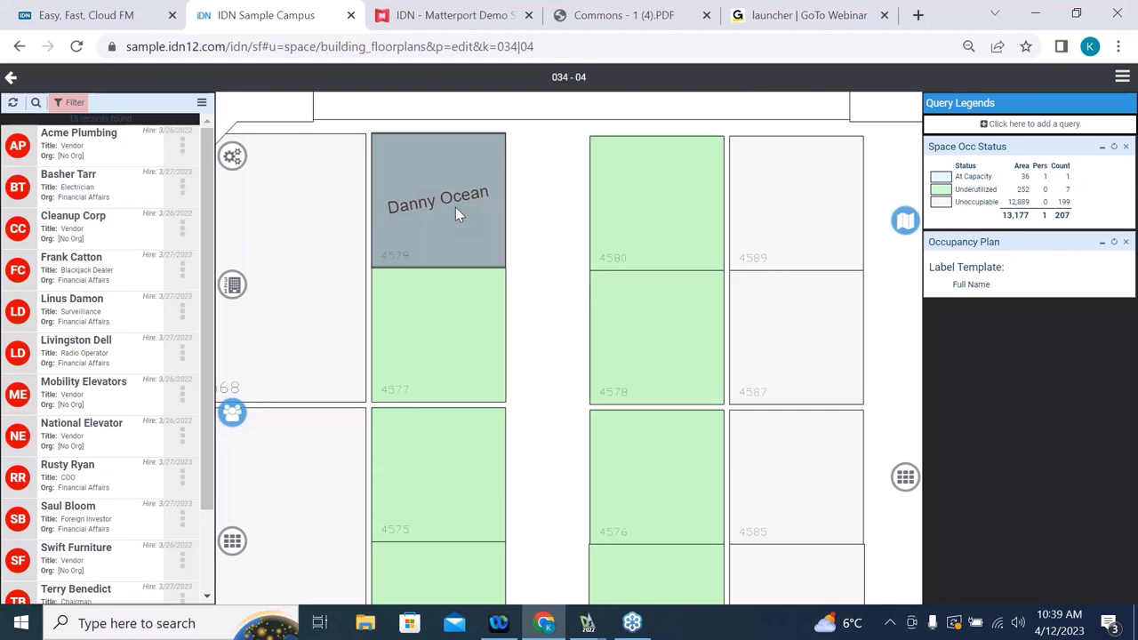
{"action": "scroll", "coordinate": [460, 214], "scroll_direction": "down", "scroll_amount": 2}
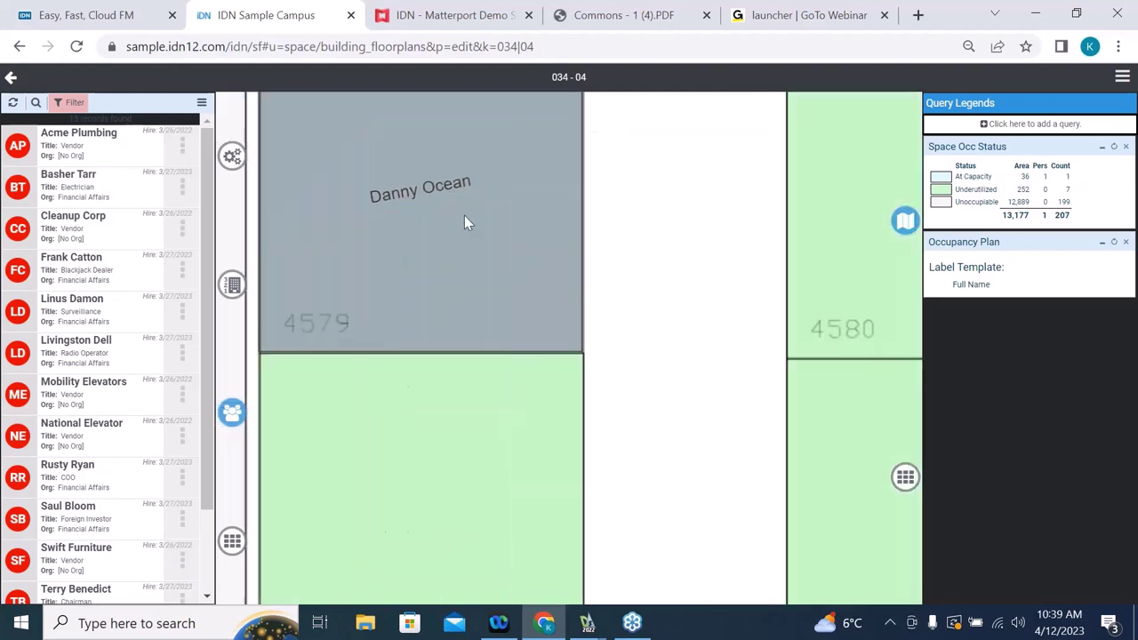
{"action": "scroll", "coordinate": [482, 220], "scroll_direction": "up", "scroll_amount": 3}
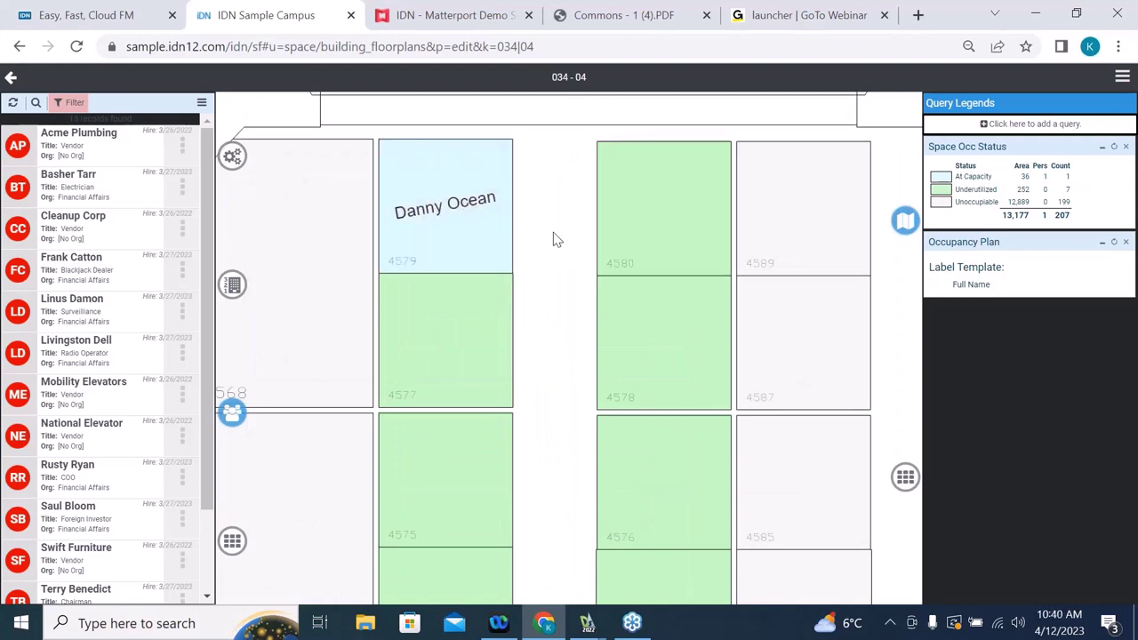
Step: Assign the contact titled Surveillance to space 4577 and the one titled Blackjack Dealer to space 4580
{"action": "left_click", "coordinate": [86, 318]}
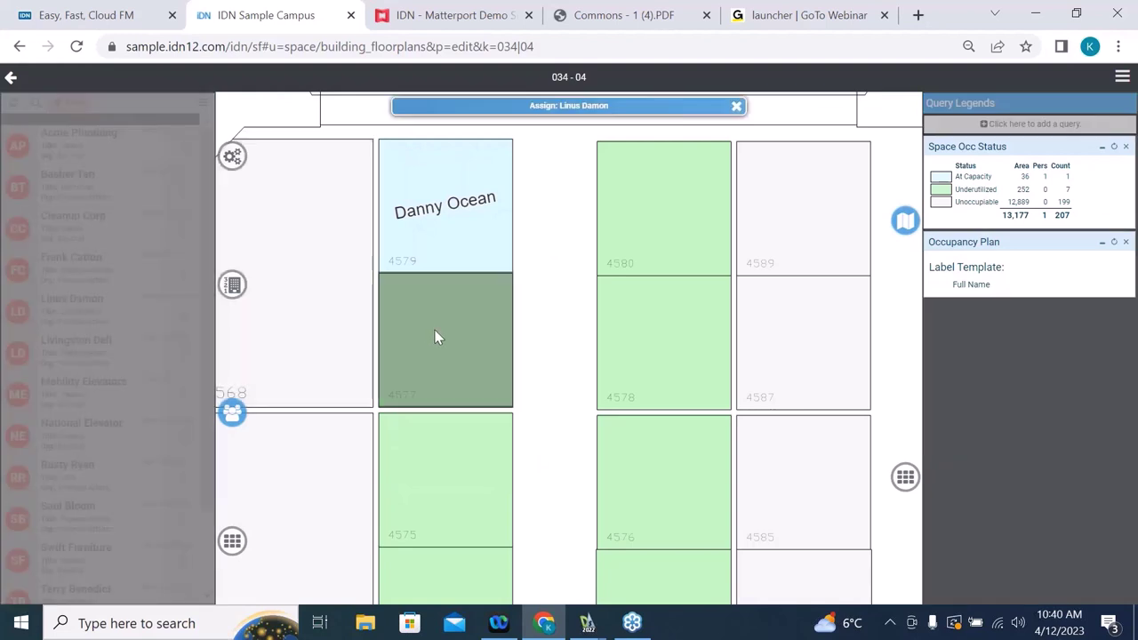
{"action": "left_click", "coordinate": [459, 341]}
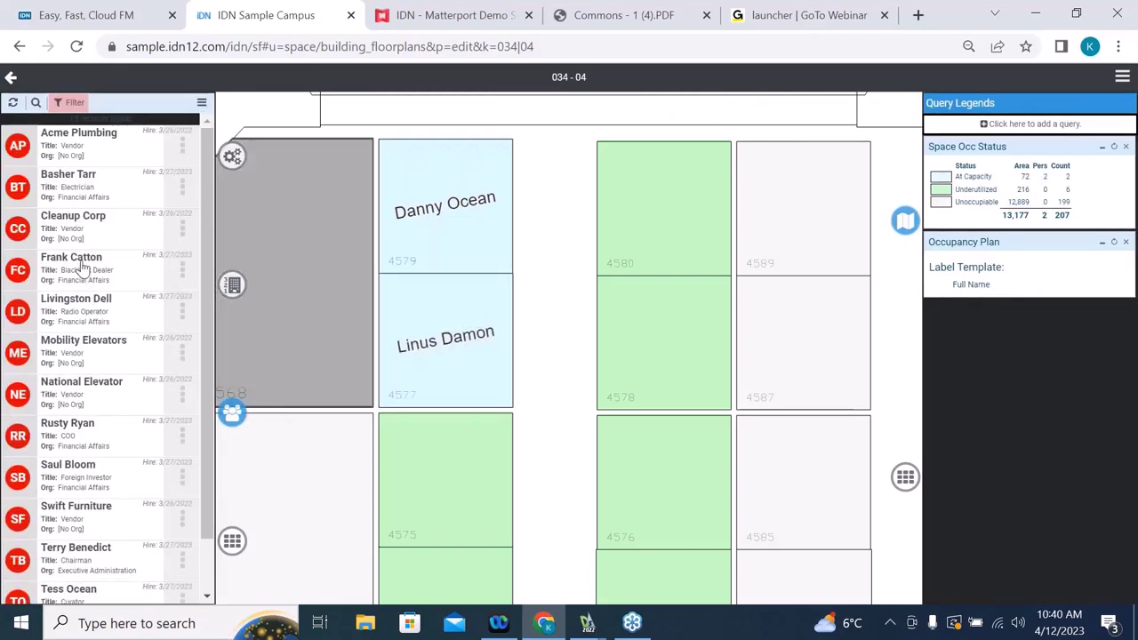
{"action": "left_click", "coordinate": [81, 267]}
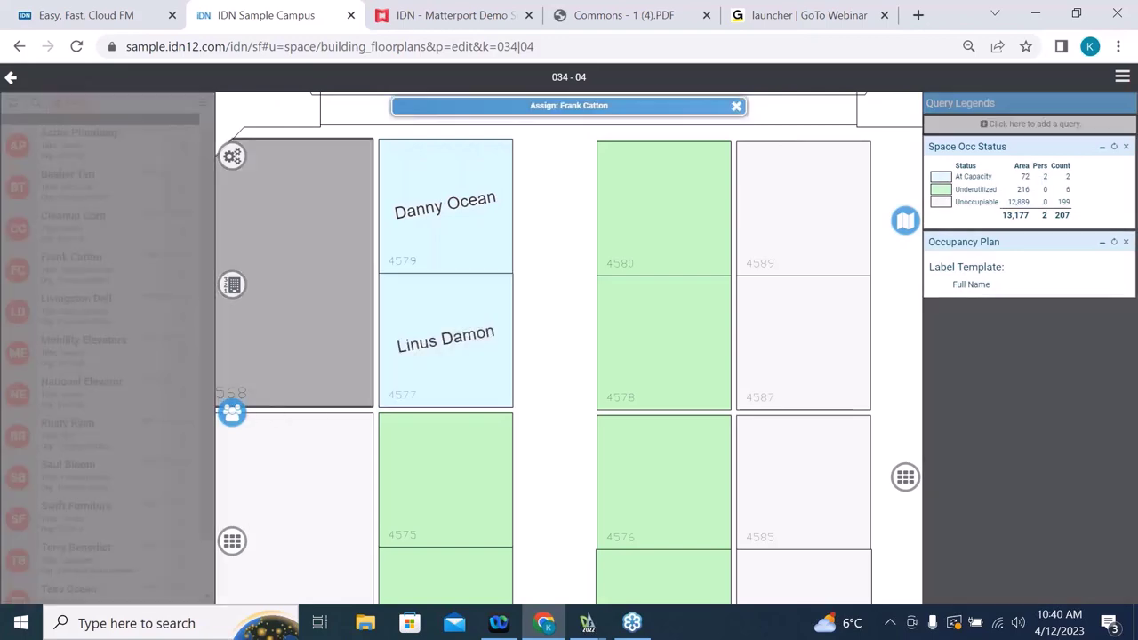
{"action": "left_click", "coordinate": [671, 221]}
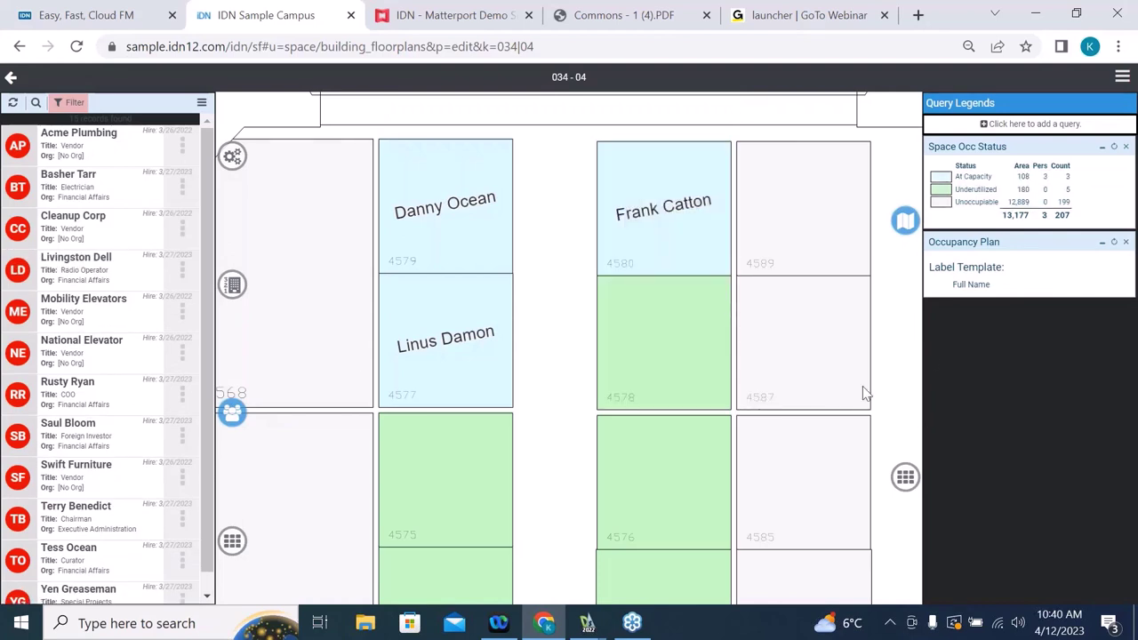
Step: Return to the floorplan tools and view the assigned personnel details of space 4579
{"action": "left_click", "coordinate": [231, 156]}
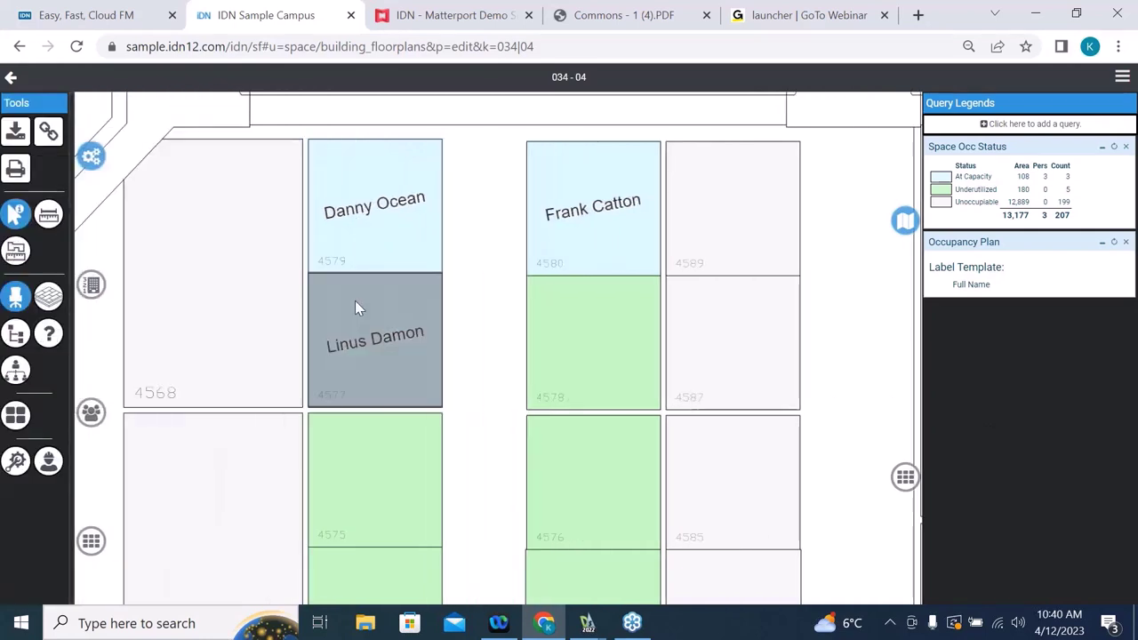
{"action": "left_click", "coordinate": [367, 247]}
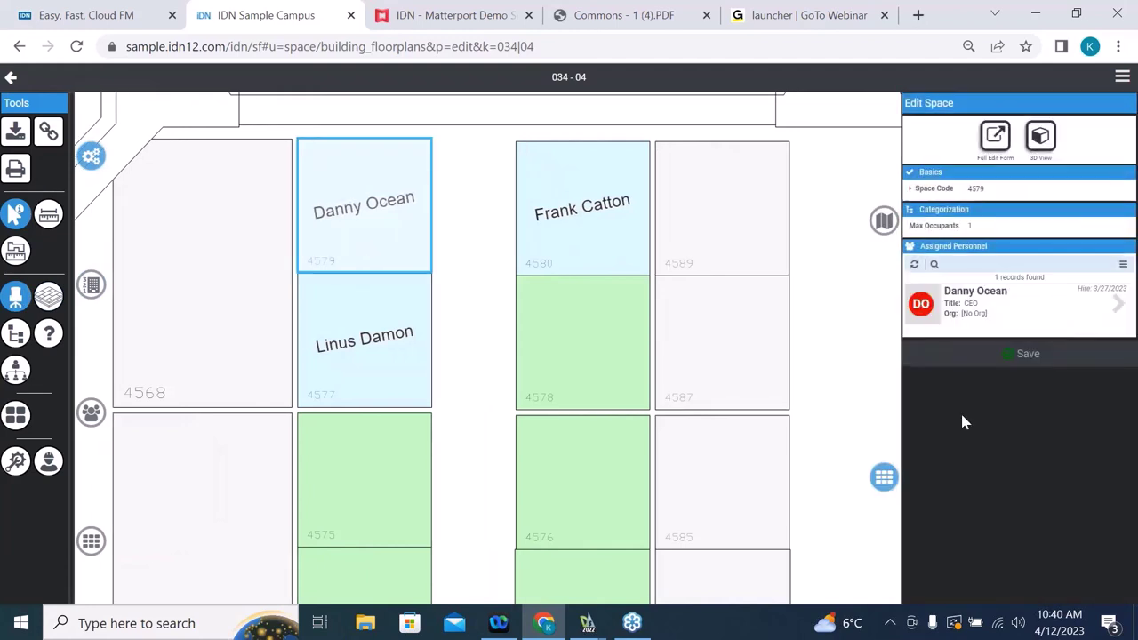
Step: View the seating options and full contact record of the person assigned to space 4579, and return to the floorplan
{"action": "left_click", "coordinate": [1120, 309]}
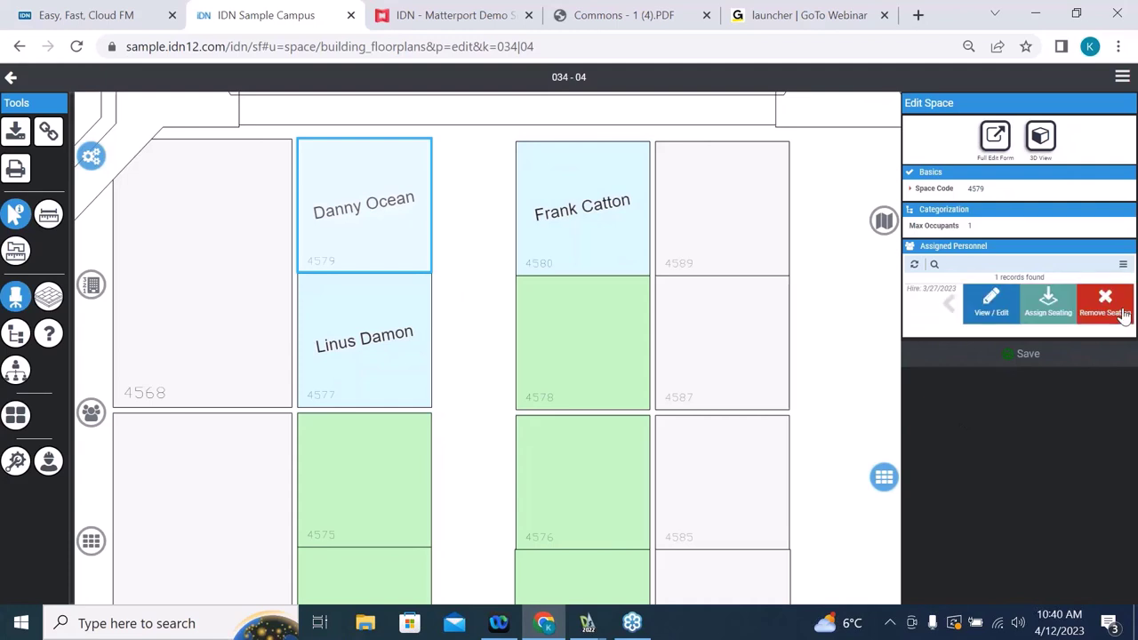
{"action": "left_click", "coordinate": [987, 307]}
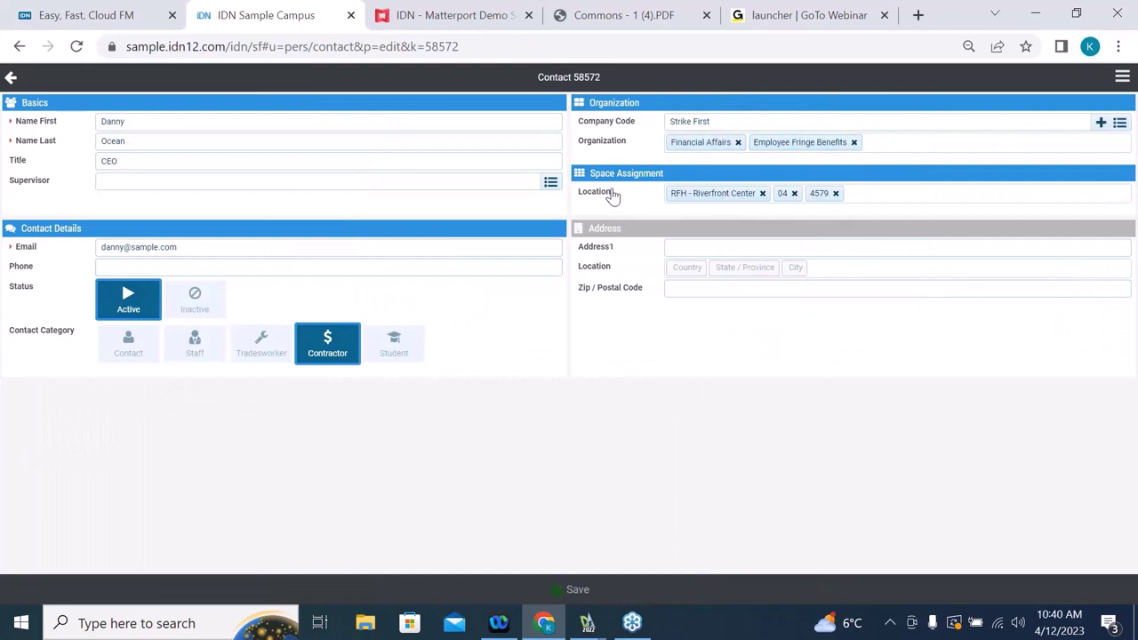
{"action": "left_click", "coordinate": [12, 80]}
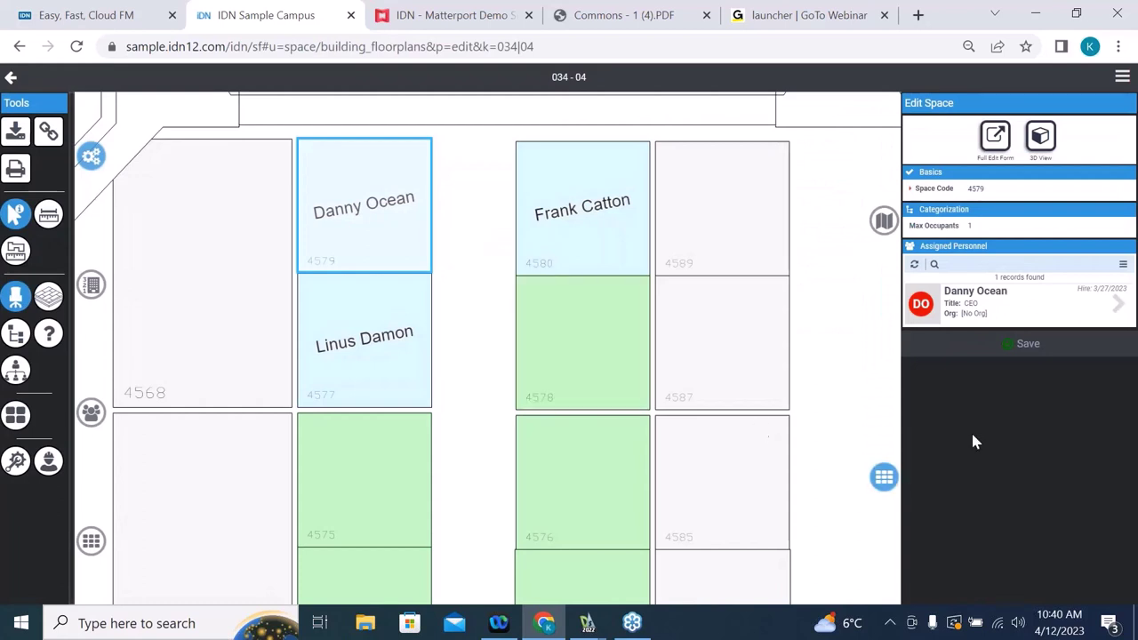
Step: View the full edit form of space 4579 and its assigned personnel options, and return to the floorplan
{"action": "left_click", "coordinate": [997, 137]}
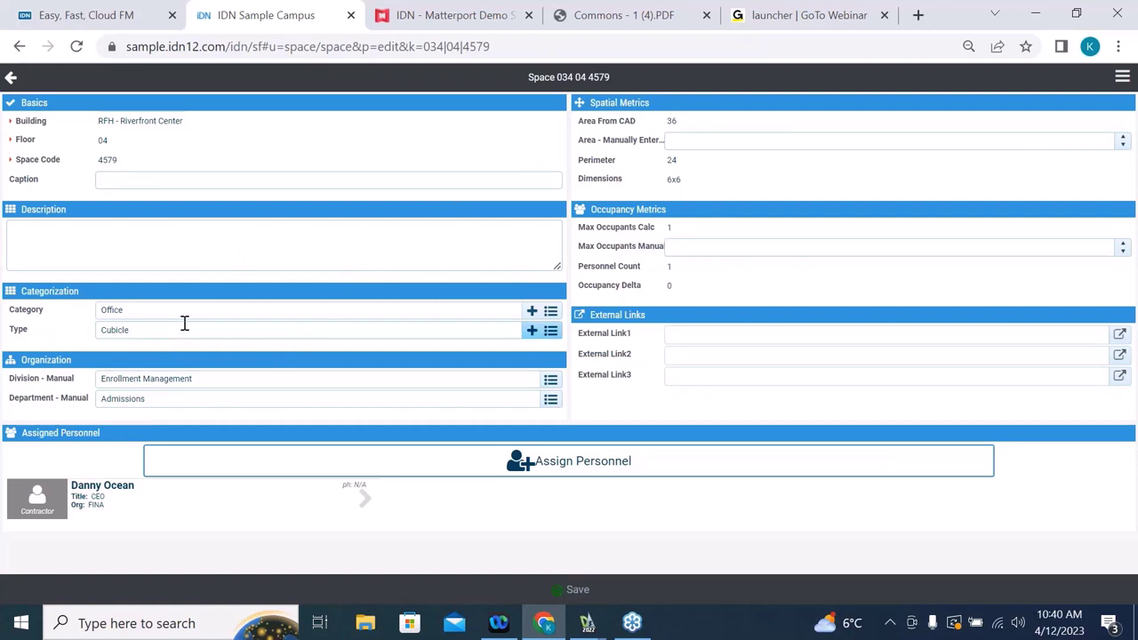
{"action": "left_click", "coordinate": [367, 506]}
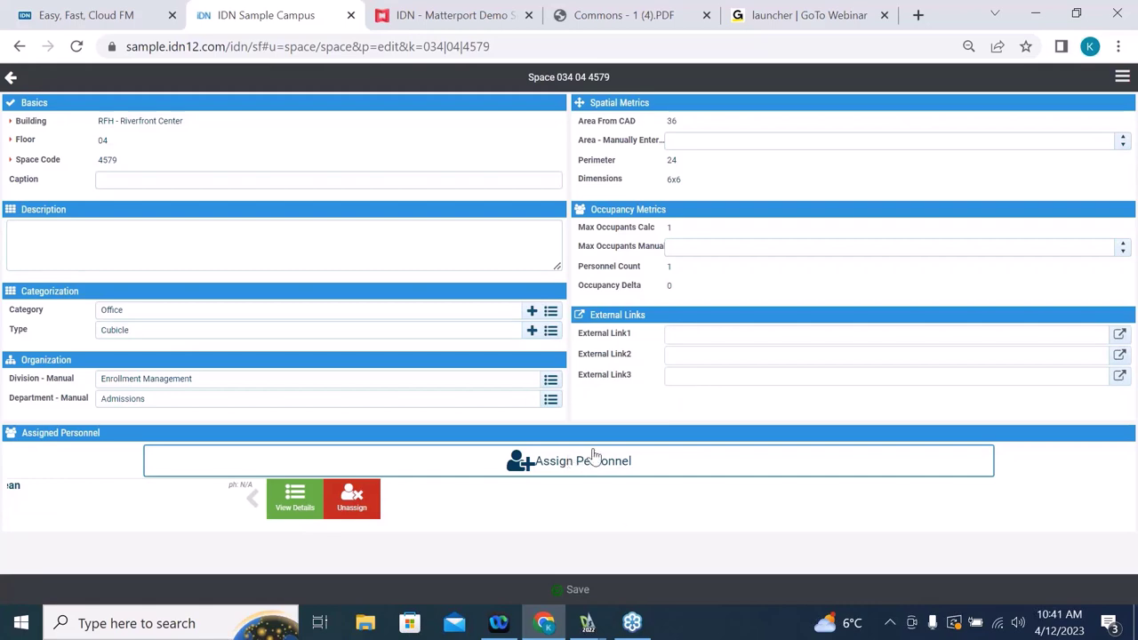
{"action": "left_click", "coordinate": [11, 77]}
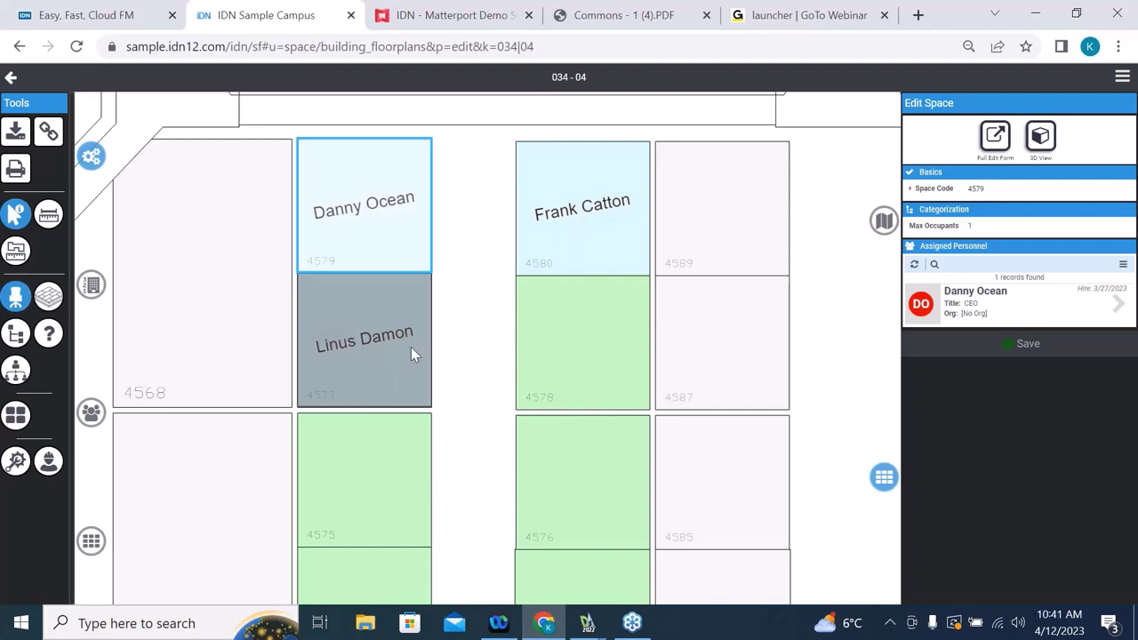
Step: Switch the floorplan to equipment and place a Fire Extinguisher symbol in space 4162
{"action": "scroll", "coordinate": [411, 347], "scroll_direction": "down", "scroll_amount": 3}
{"action": "scroll", "coordinate": [610, 536], "scroll_direction": "down", "scroll_amount": 2}
{"action": "left_click_drag", "start_coordinate": [587, 549], "coordinate": [470, 225]}
{"action": "scroll", "coordinate": [511, 427], "scroll_direction": "up", "scroll_amount": 5}
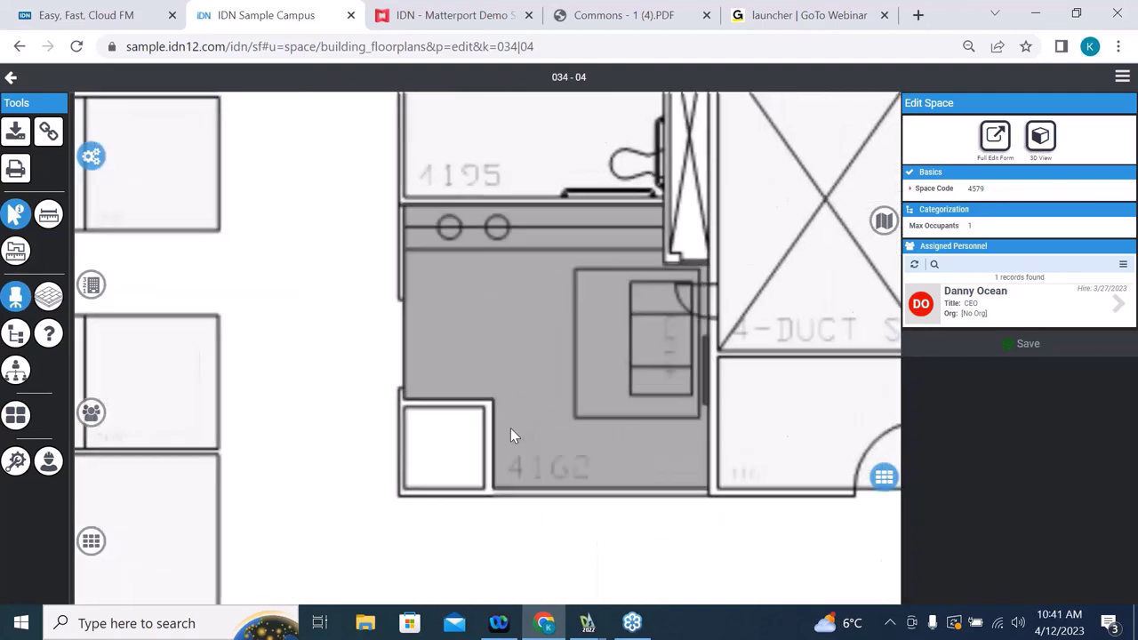
{"action": "left_click", "coordinate": [16, 464]}
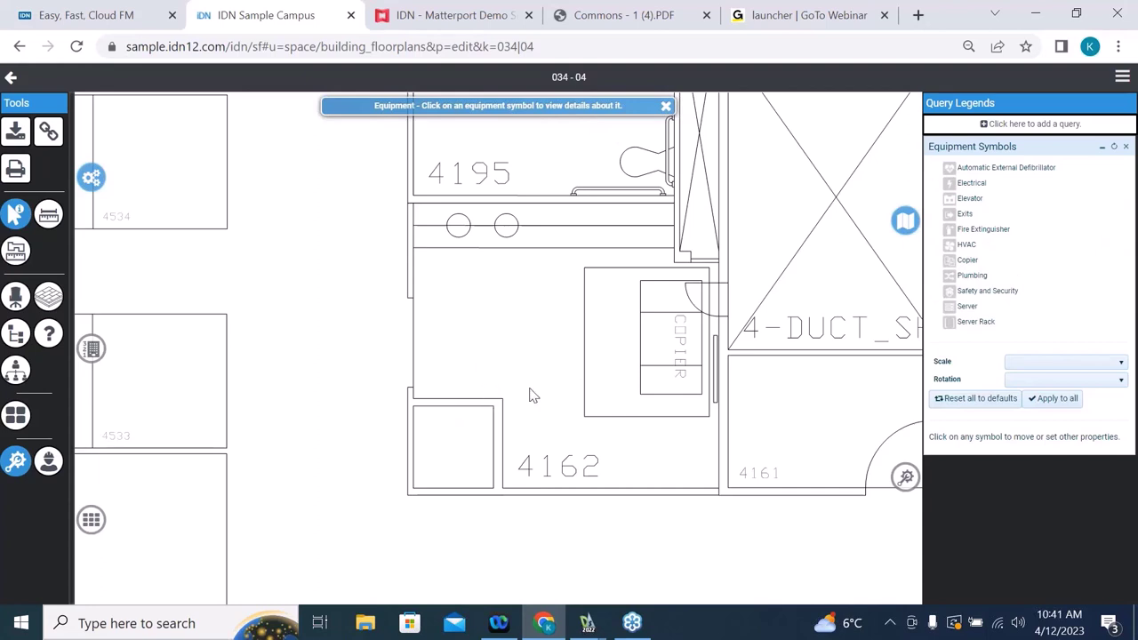
{"action": "left_click", "coordinate": [939, 234]}
{"action": "left_click_drag", "start_coordinate": [939, 234], "coordinate": [455, 371]}
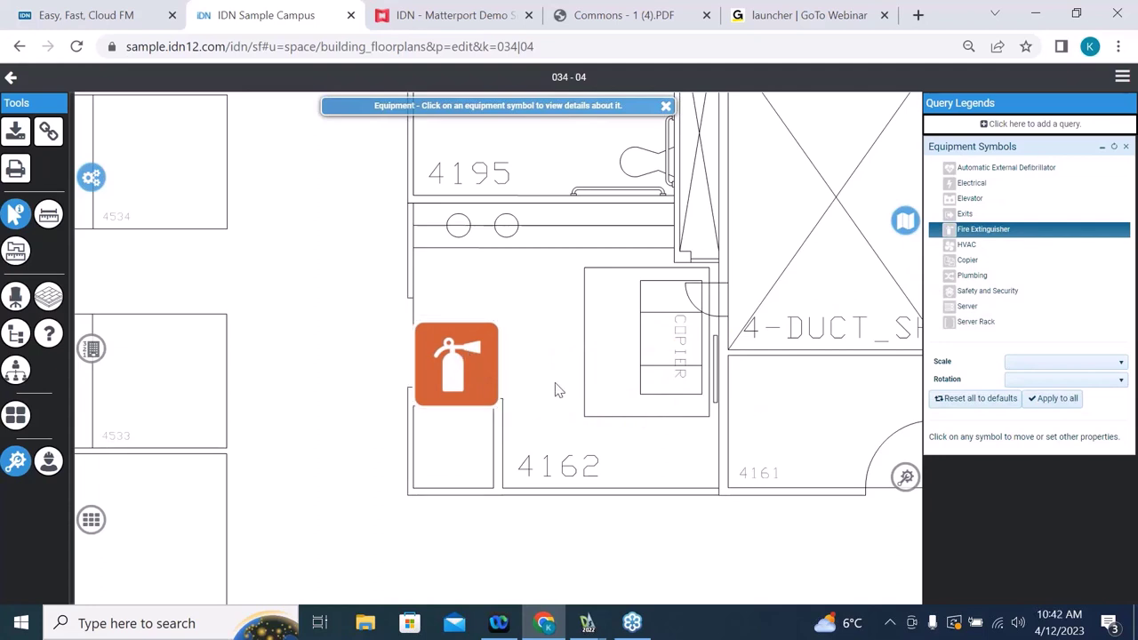
Step: Scale the fire extinguisher symbol to 25%, move it just above the 4162 label, and finish symbol editing
{"action": "left_click", "coordinate": [455, 357]}
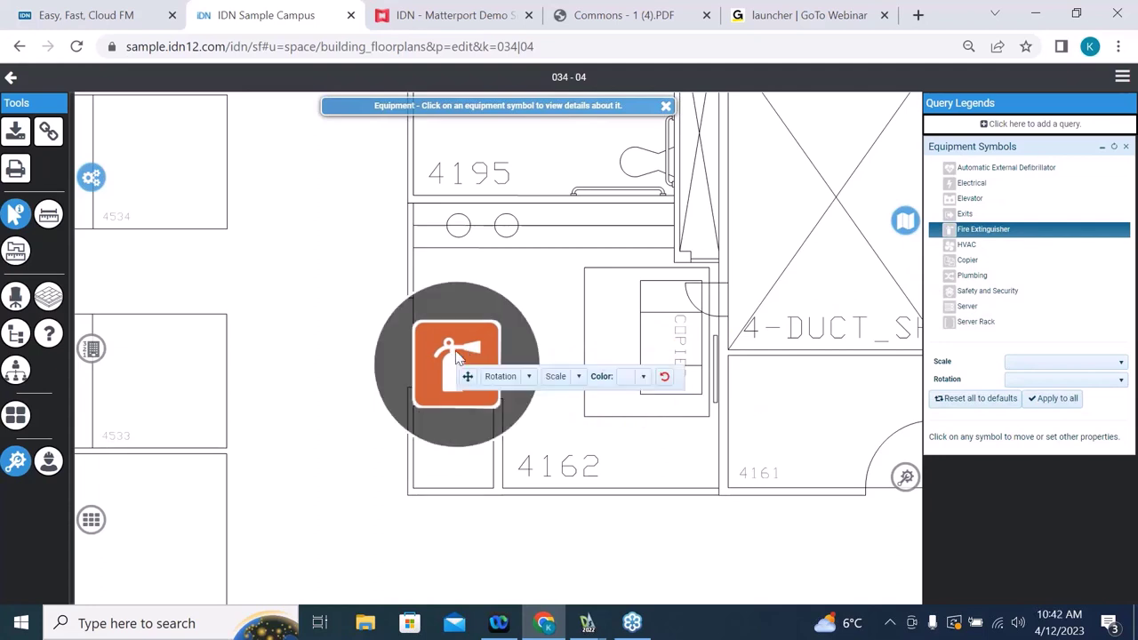
{"action": "left_click", "coordinate": [578, 376]}
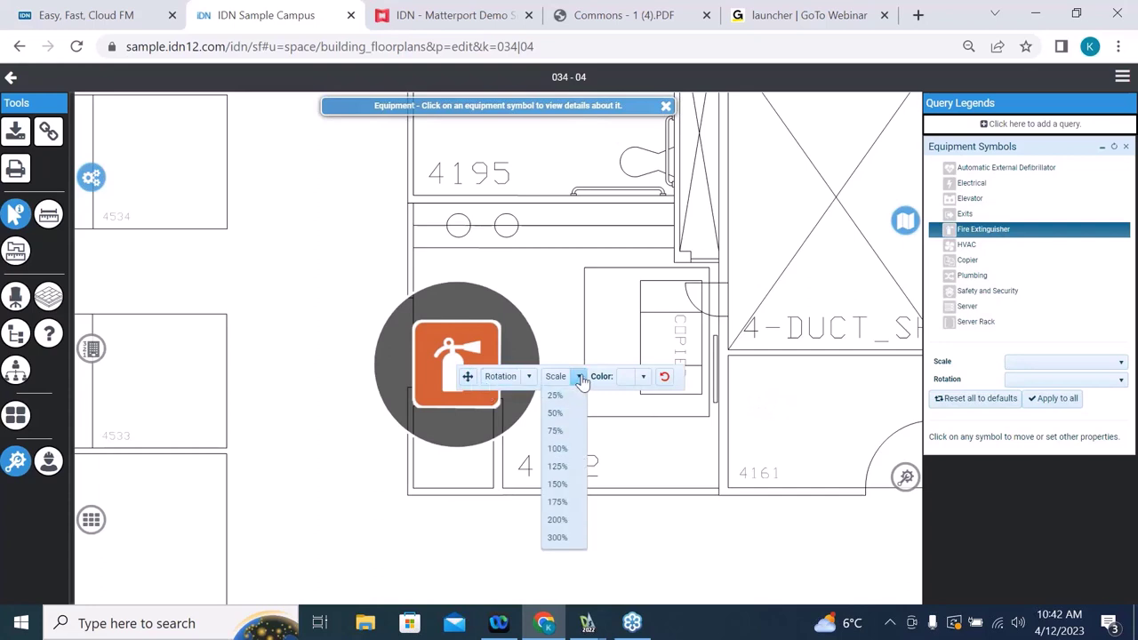
{"action": "left_click", "coordinate": [555, 395]}
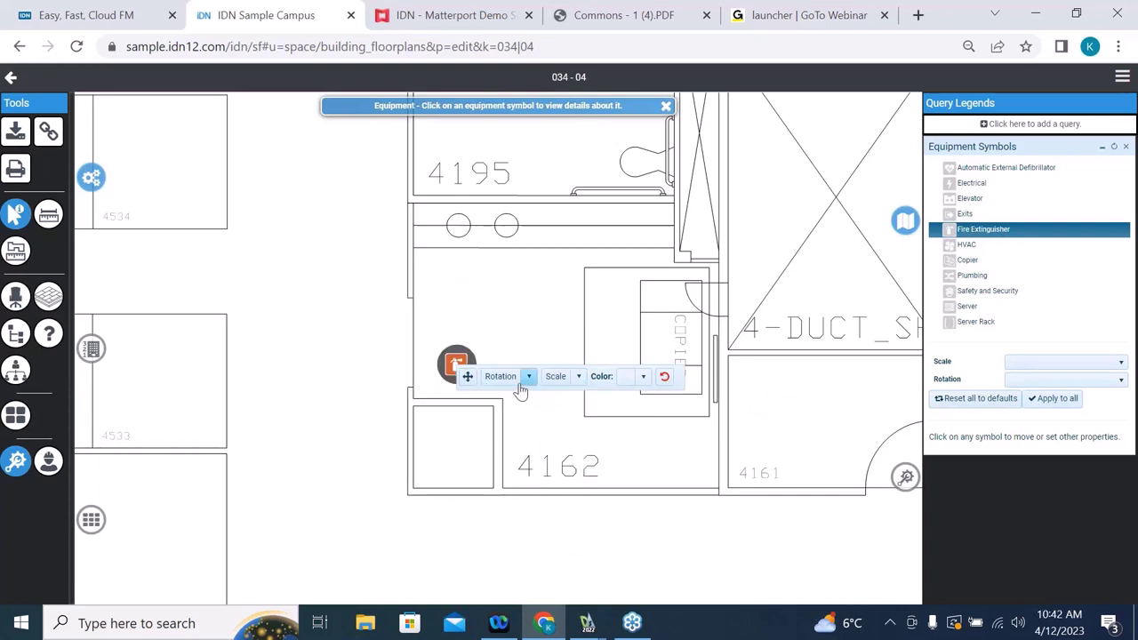
{"action": "left_click_drag", "start_coordinate": [462, 371], "coordinate": [523, 445]}
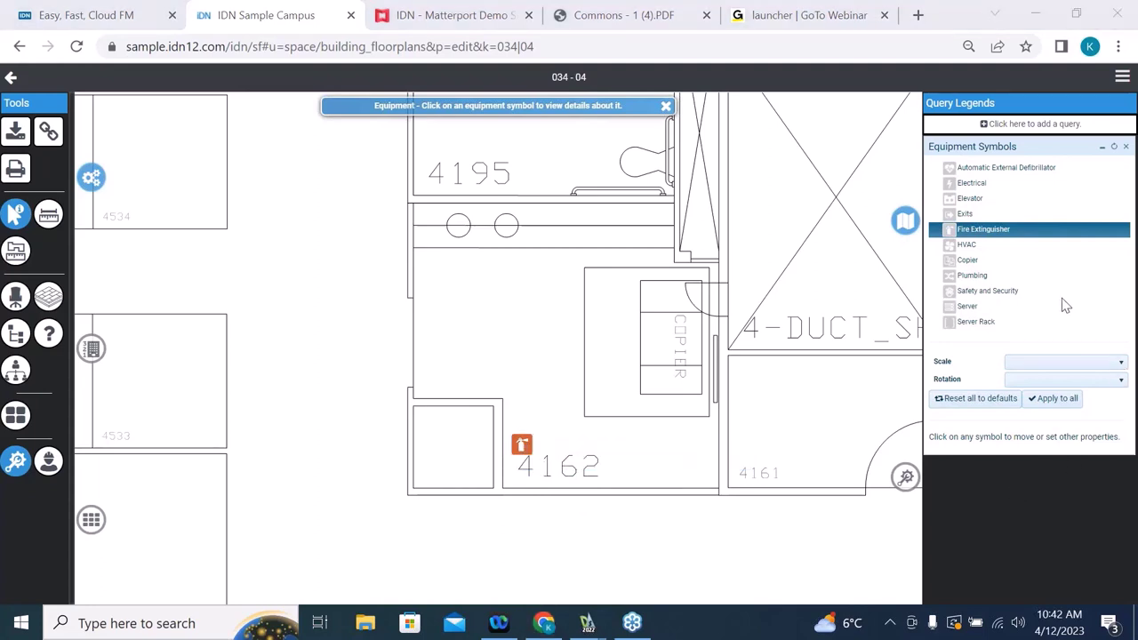
{"action": "left_click", "coordinate": [1129, 449]}
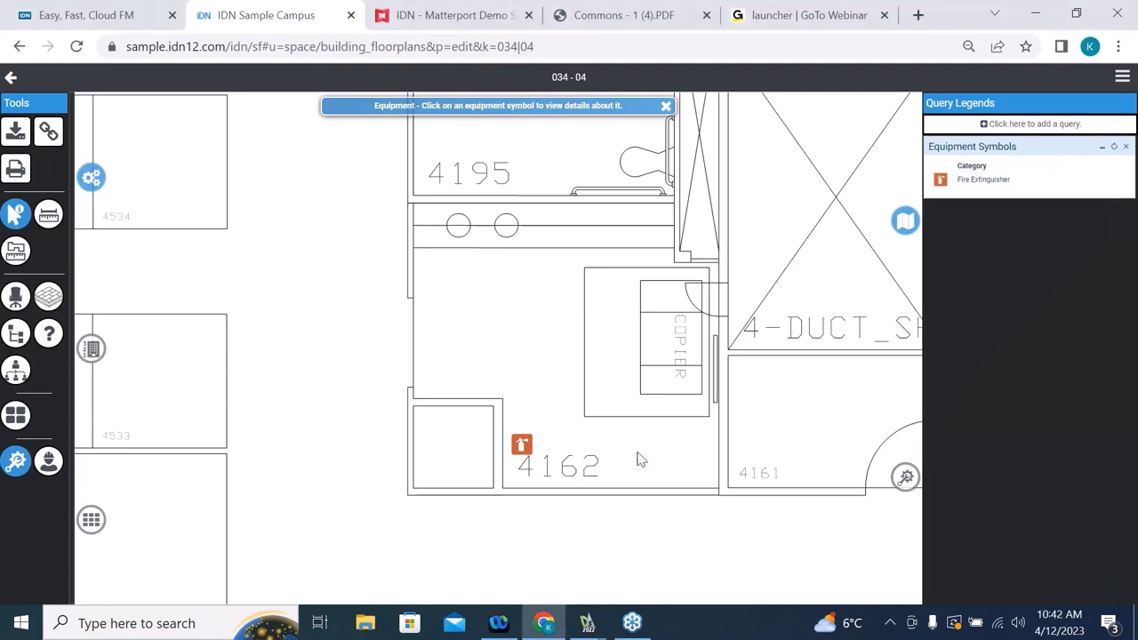
Step: Set the space location to 4162 in the fire extinguisher's full equipment record, save it, and return to the floorplan
{"action": "left_click", "coordinate": [522, 447]}
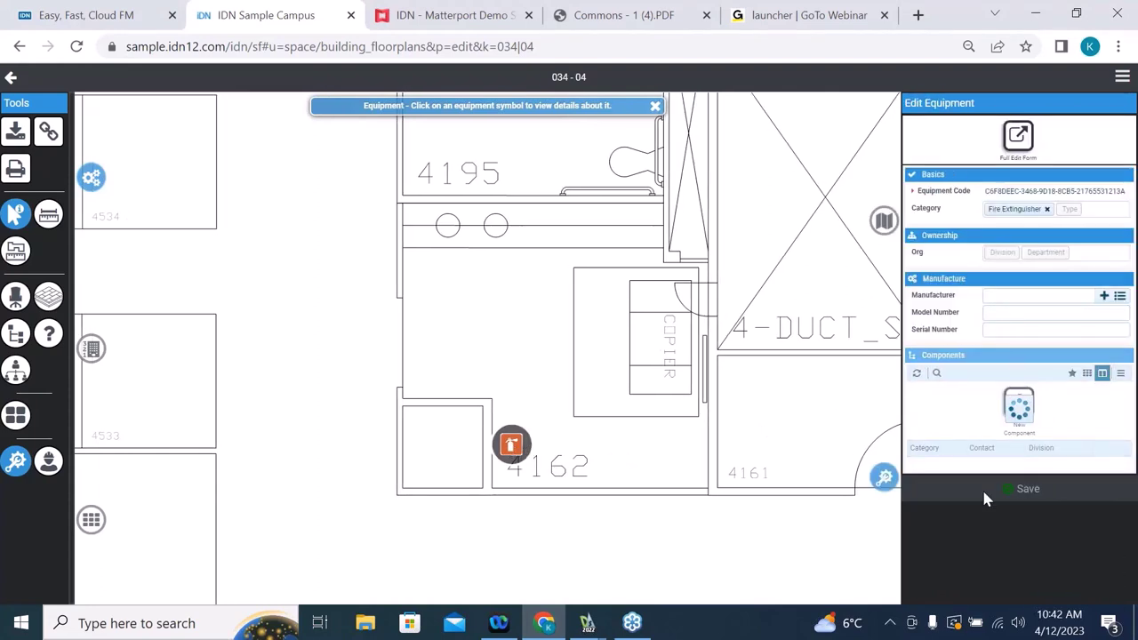
{"action": "left_click", "coordinate": [1021, 138]}
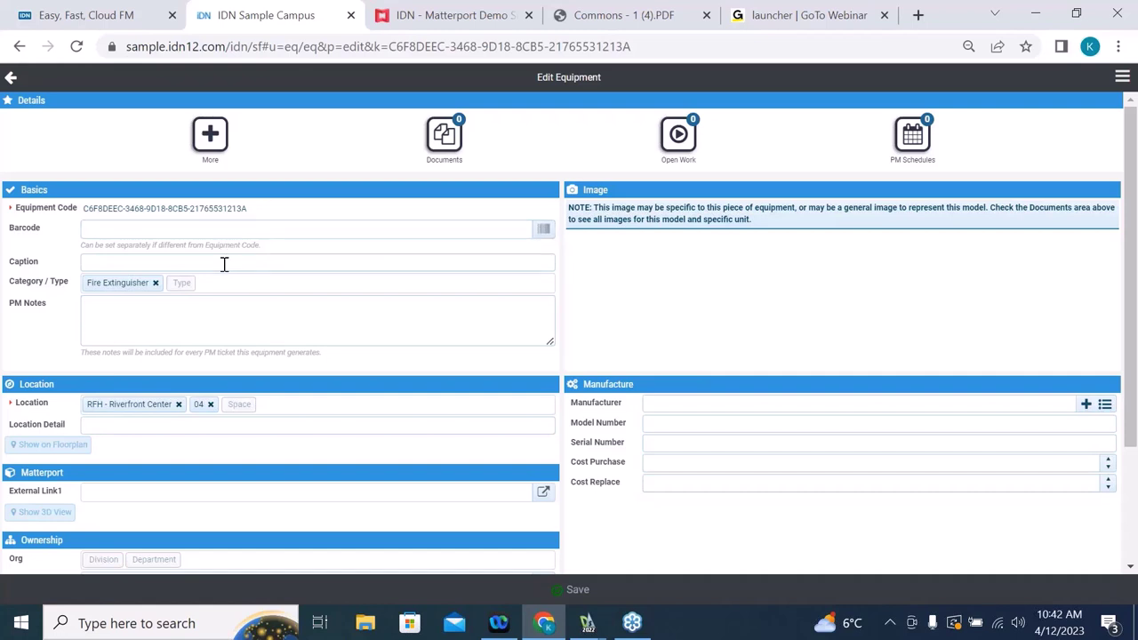
{"action": "scroll", "coordinate": [313, 353], "scroll_direction": "down", "scroll_amount": 1}
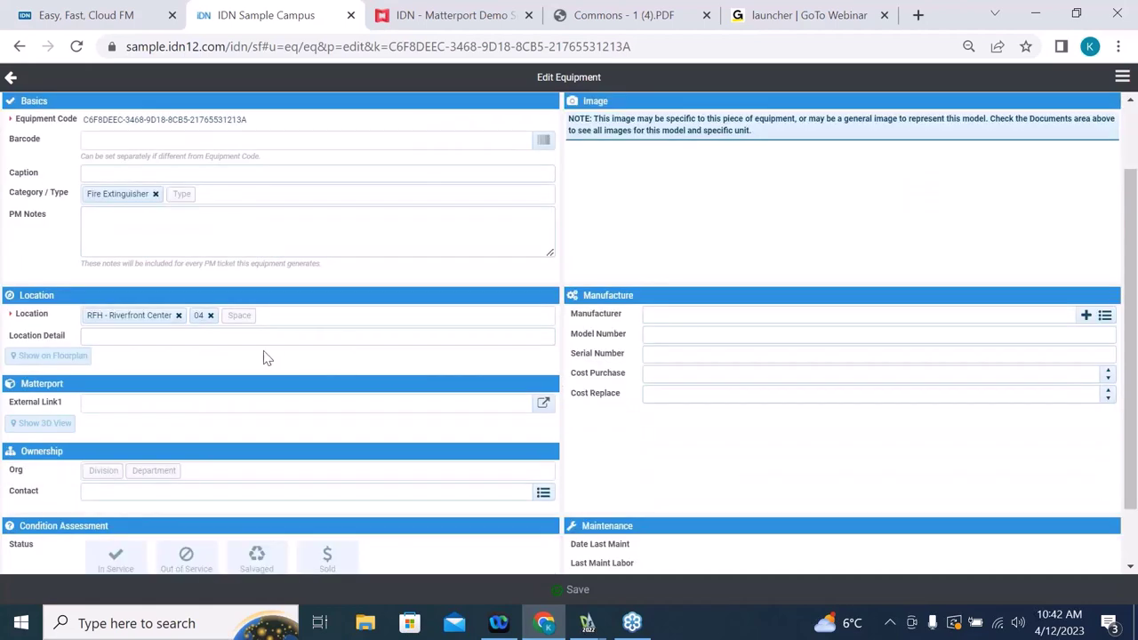
{"action": "left_click", "coordinate": [250, 322]}
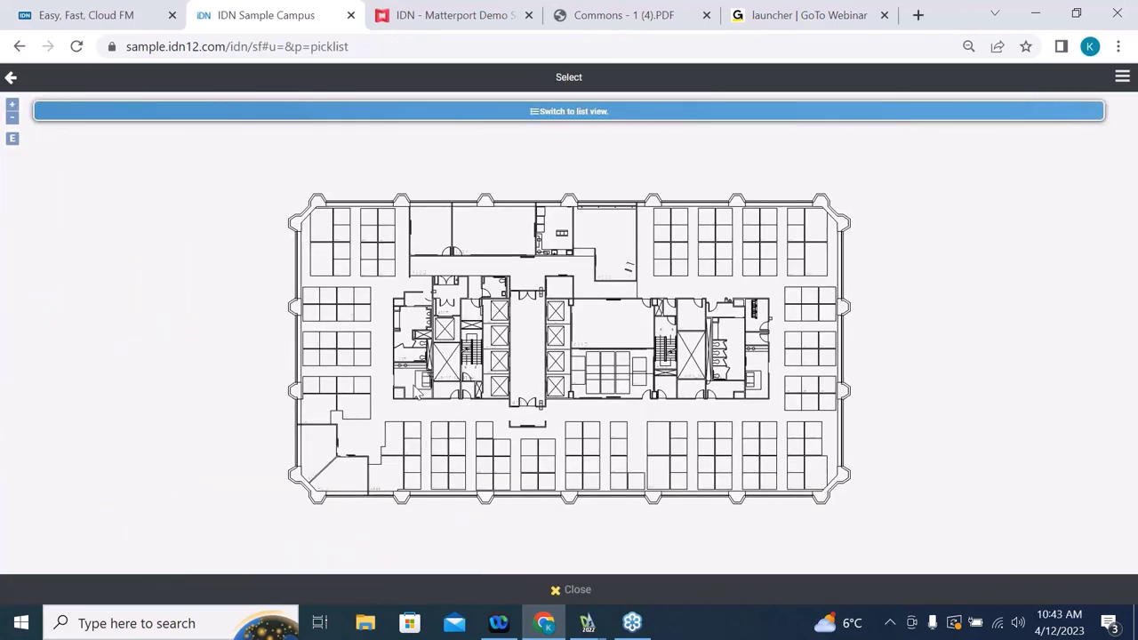
{"action": "left_click", "coordinate": [416, 392]}
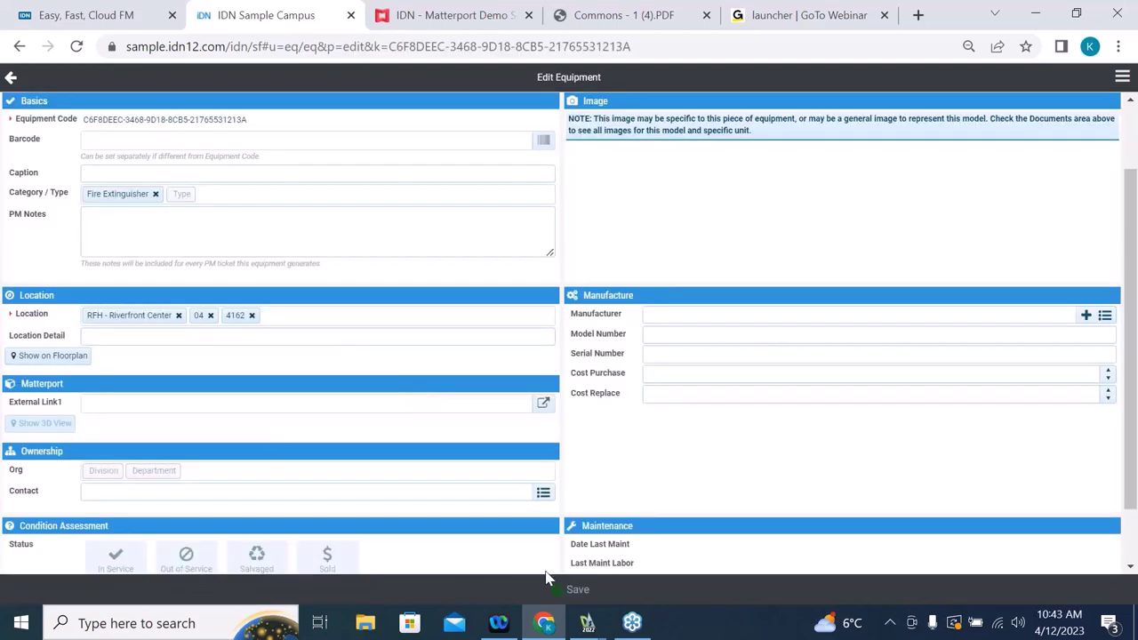
{"action": "left_click", "coordinate": [574, 589]}
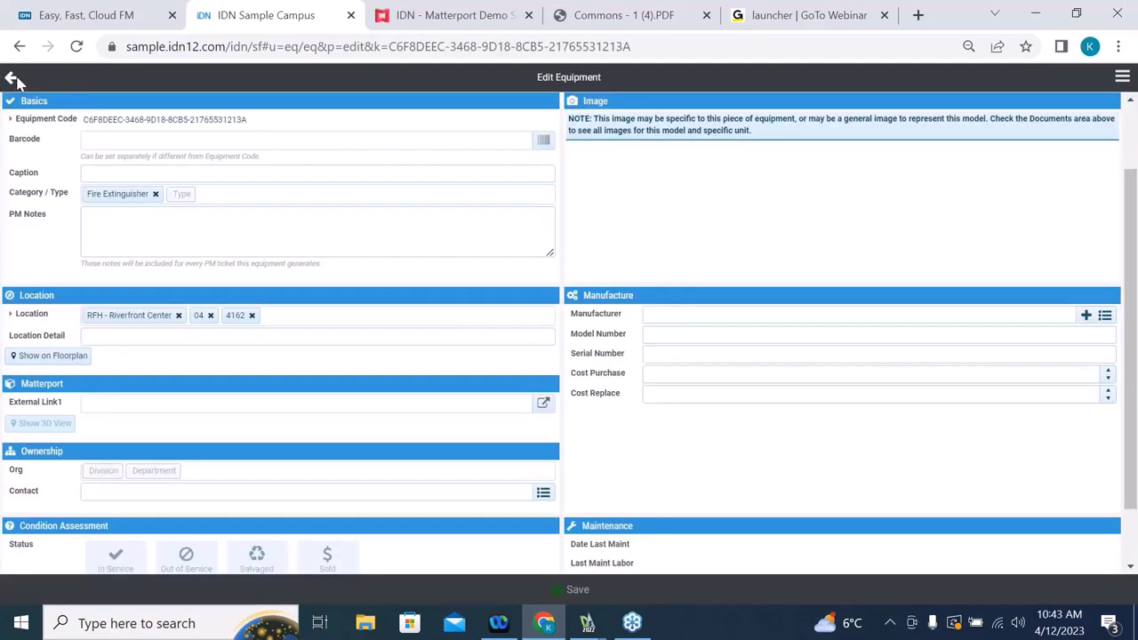
{"action": "left_click", "coordinate": [11, 78]}
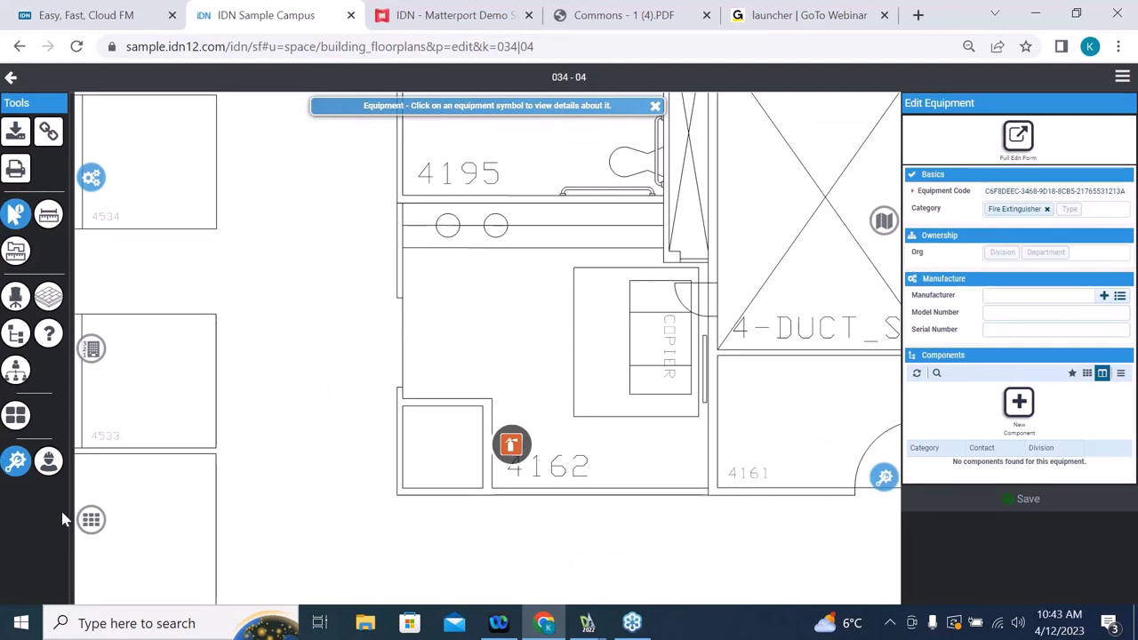
Step: Switch the floorplan to service requests and start a new service request for space 4162
{"action": "scroll", "coordinate": [358, 417], "scroll_direction": "down", "scroll_amount": 2}
{"action": "scroll", "coordinate": [357, 416], "scroll_direction": "down", "scroll_amount": 1}
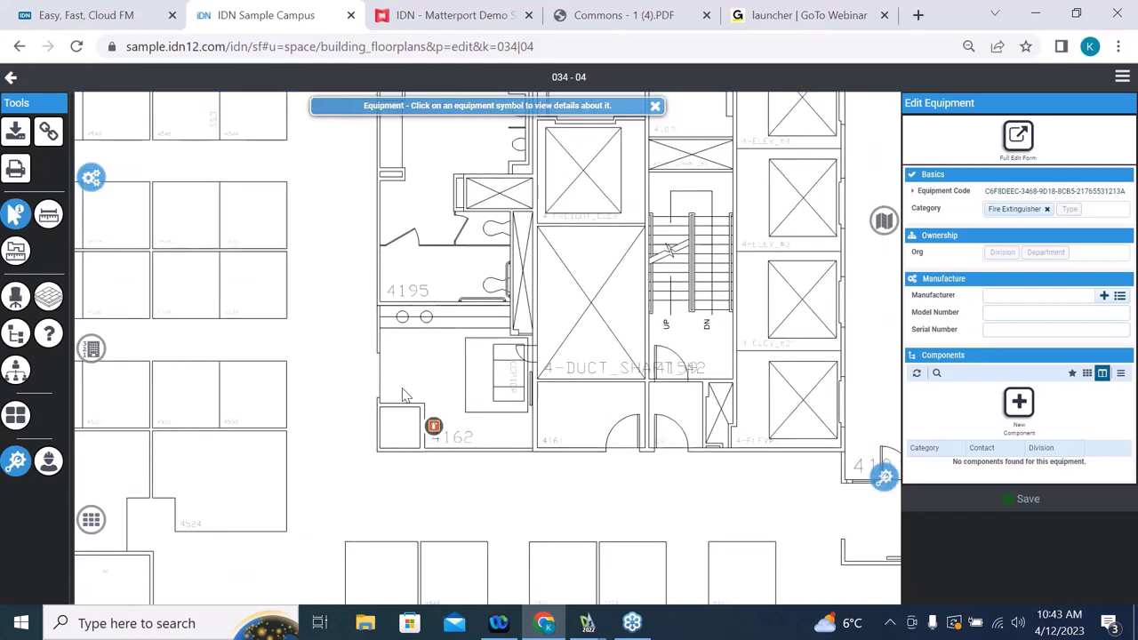
{"action": "left_click", "coordinate": [48, 462]}
{"action": "left_click", "coordinate": [405, 373]}
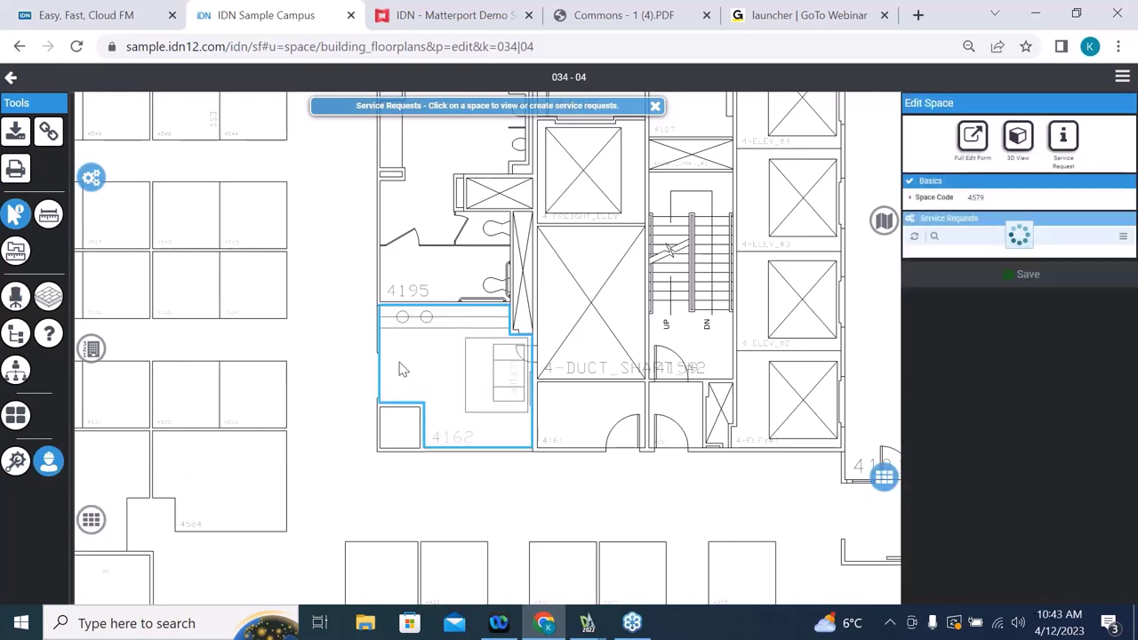
{"action": "left_click", "coordinate": [480, 373]}
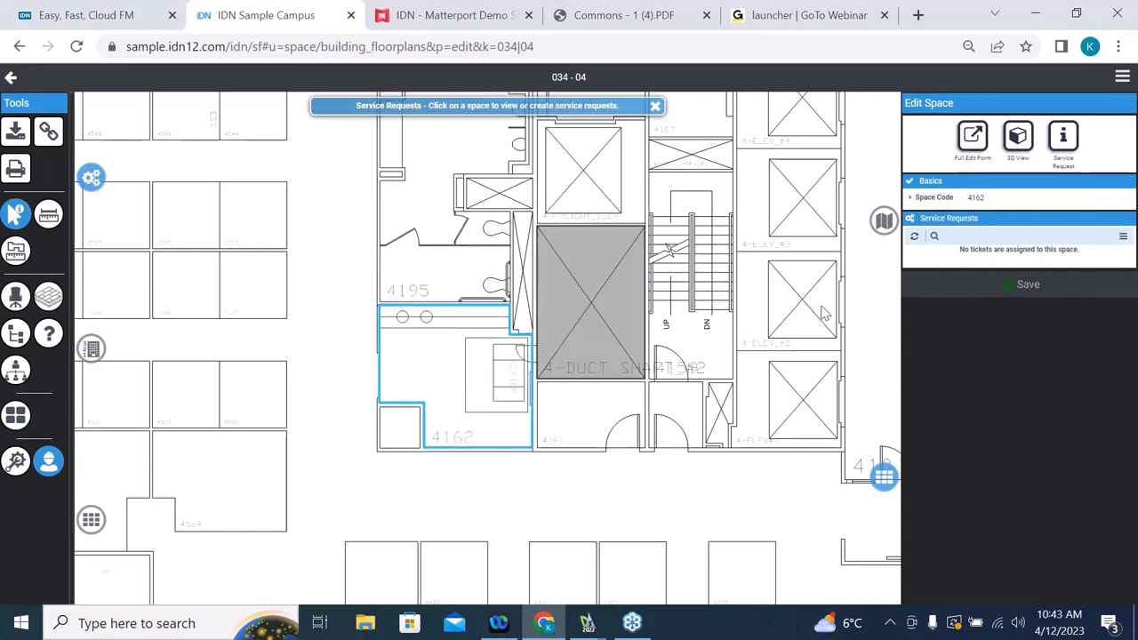
{"action": "left_click", "coordinate": [1067, 140]}
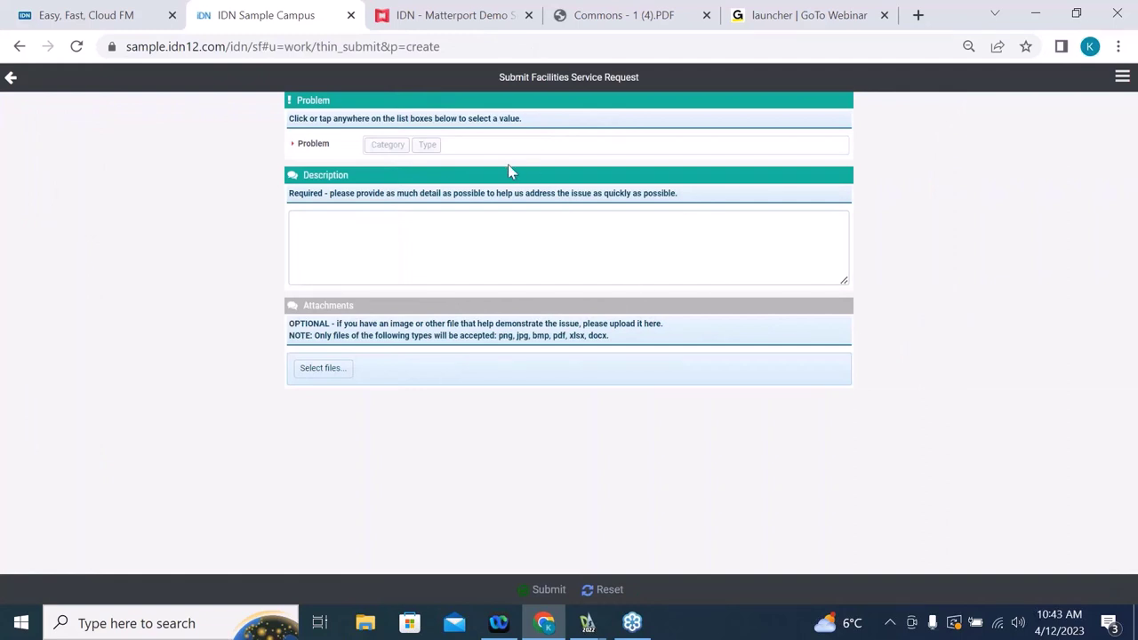
Step: Set the request's problem to Custodial, Empty Trash, and enter the description "Please also empty recycling"
{"action": "left_click", "coordinate": [386, 150]}
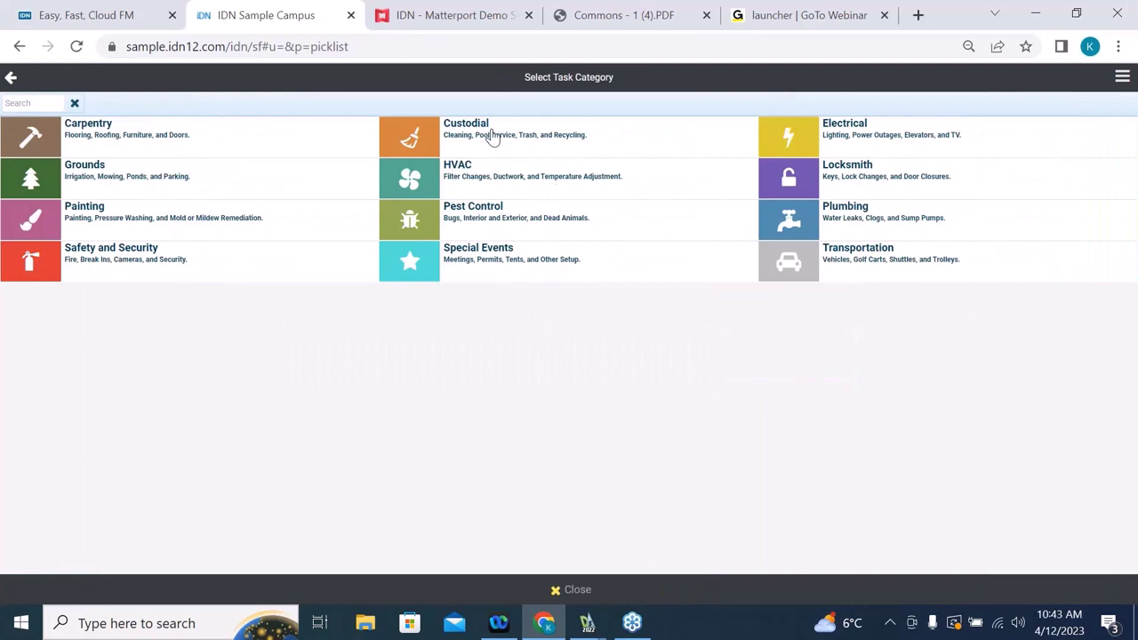
{"action": "left_click", "coordinate": [494, 137]}
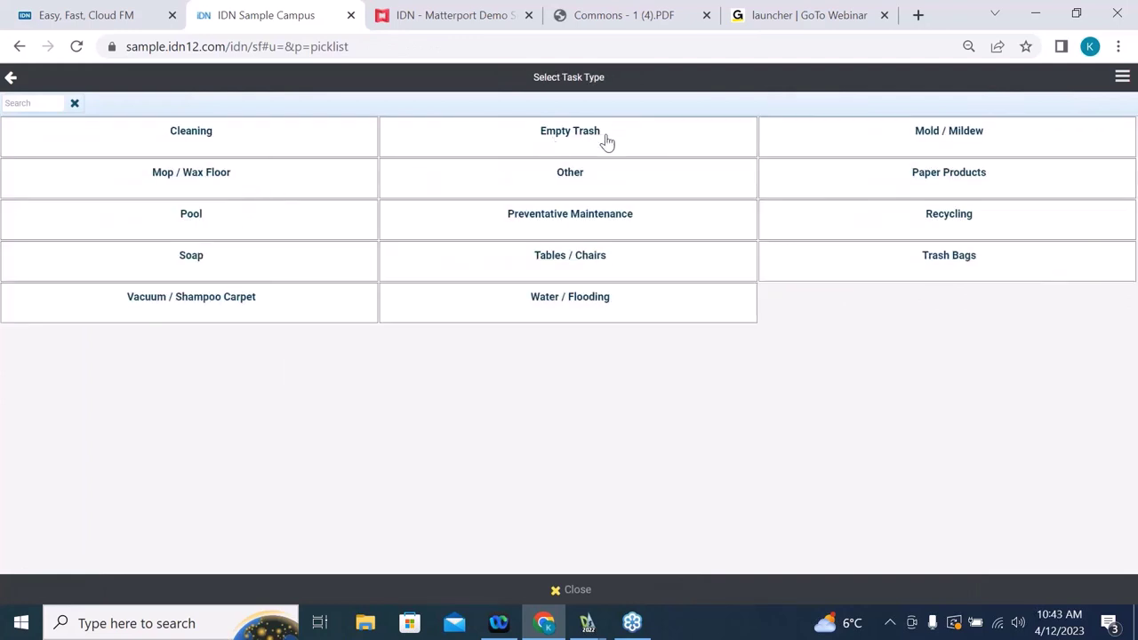
{"action": "left_click", "coordinate": [608, 137]}
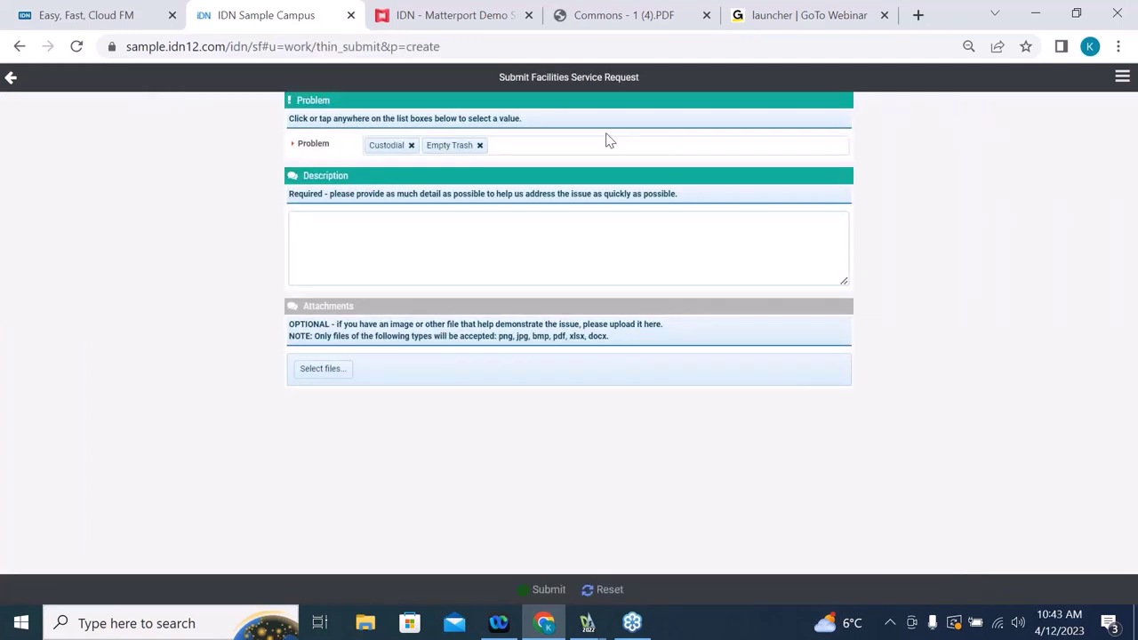
{"action": "left_click", "coordinate": [503, 249]}
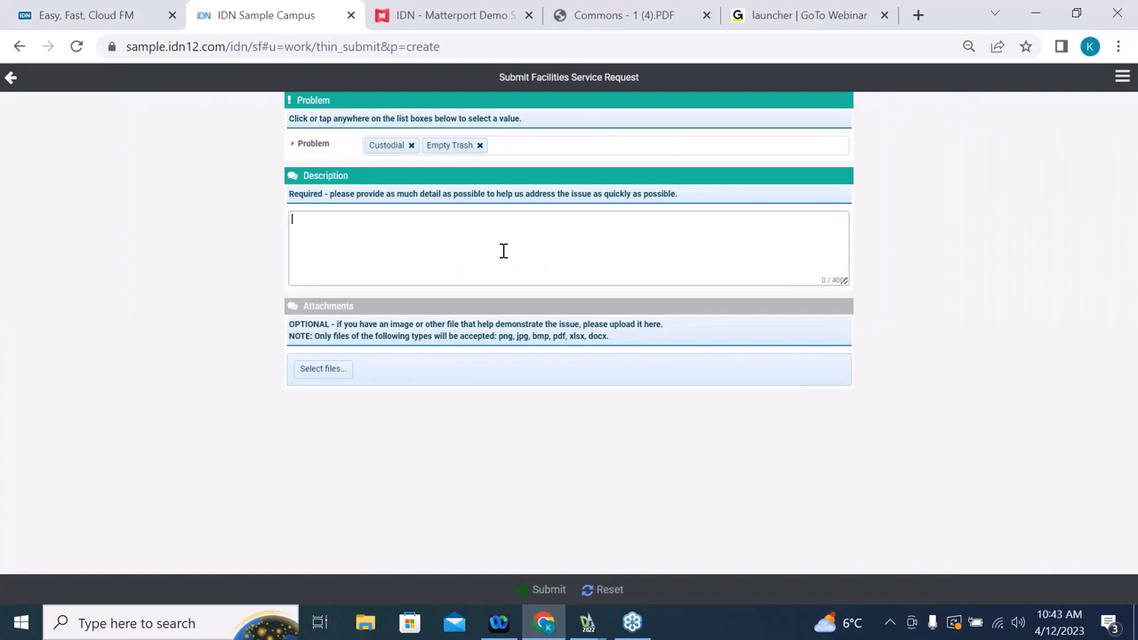
{"action": "type", "text": "Please also empty recycling"}
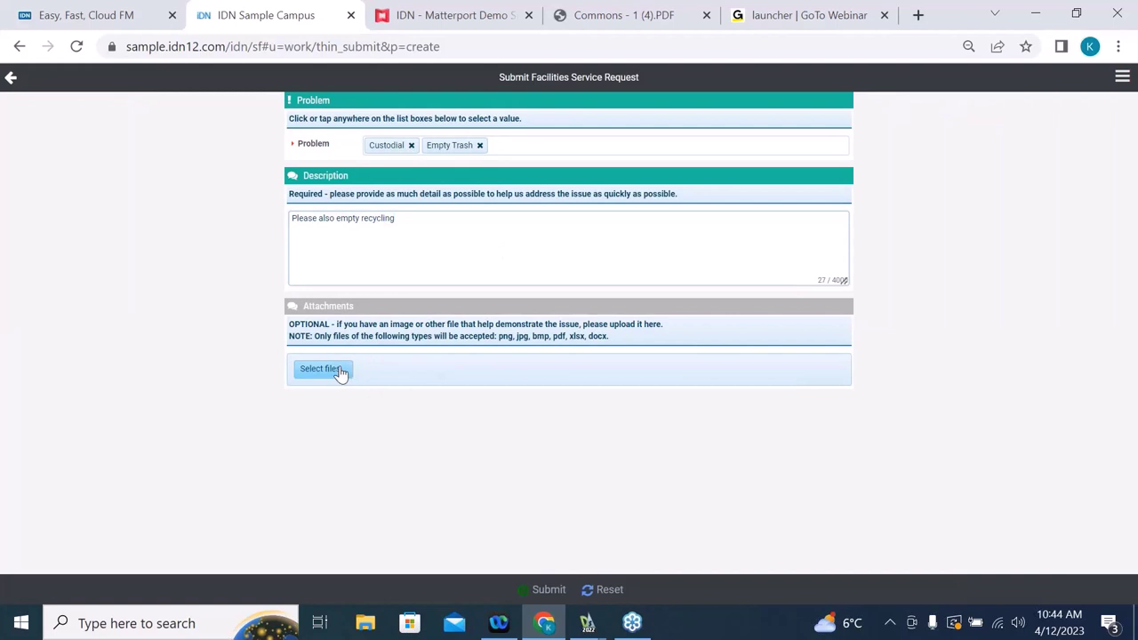
Step: Browse for an attachment without adding one, submit the service request, and save space 4162 on the floorplan
{"action": "left_click", "coordinate": [341, 372]}
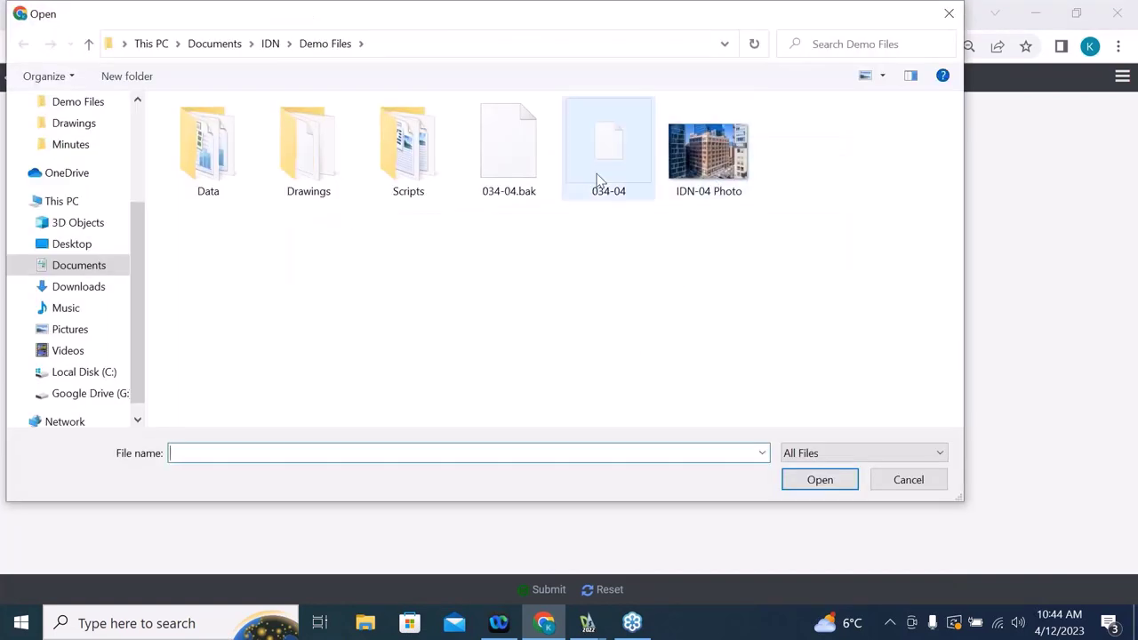
{"action": "left_click", "coordinate": [908, 480]}
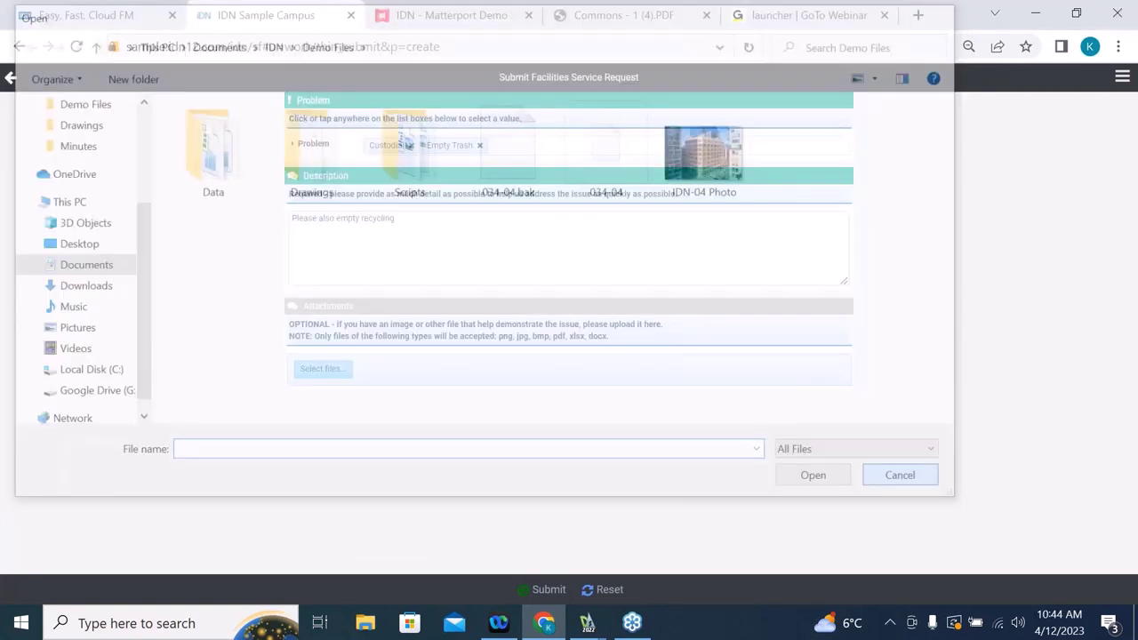
{"action": "left_click", "coordinate": [551, 588]}
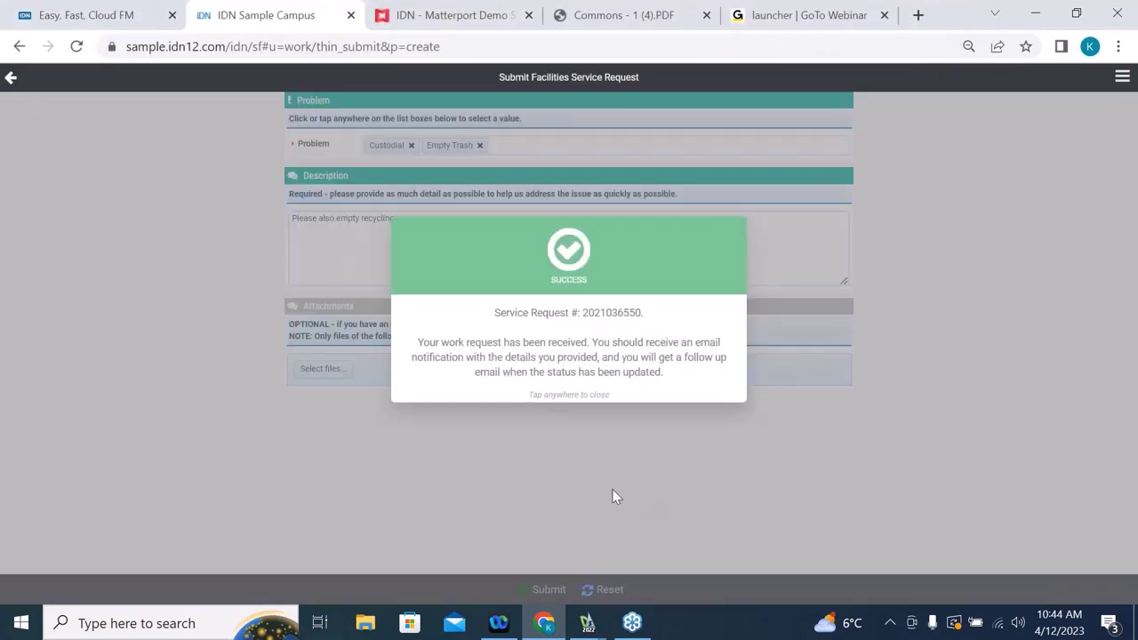
{"action": "left_click", "coordinate": [629, 505]}
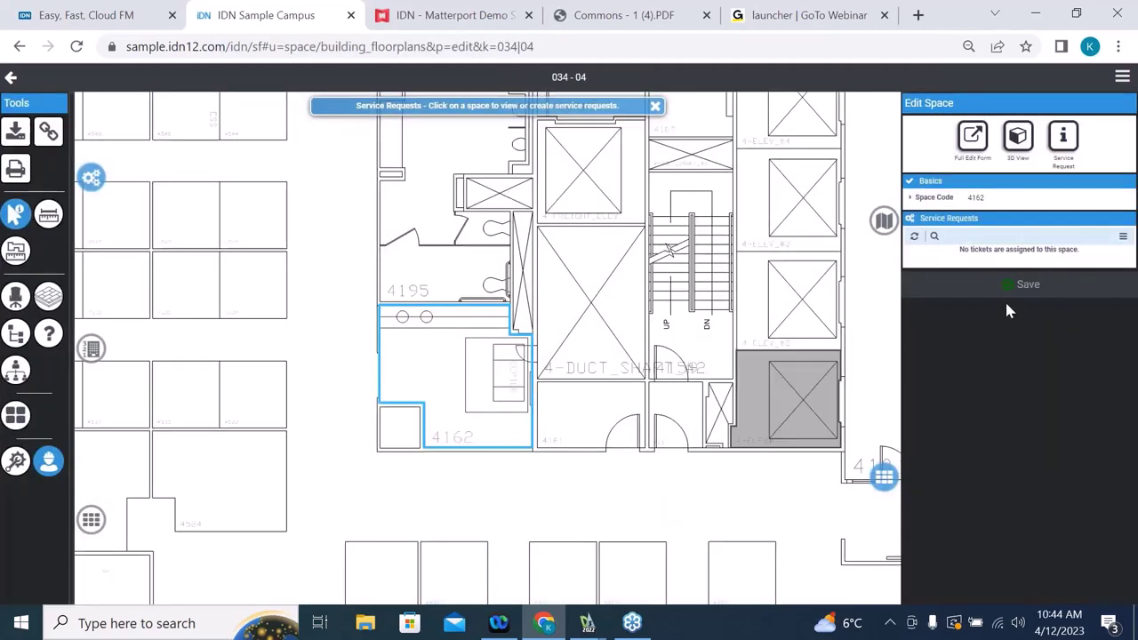
{"action": "left_click", "coordinate": [1006, 294]}
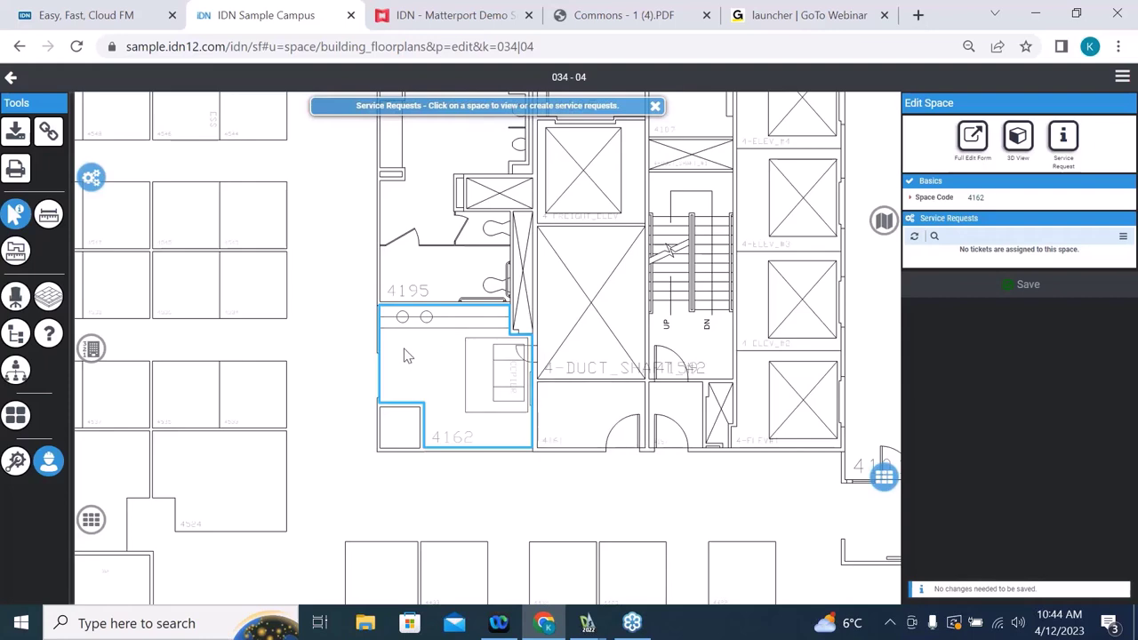
Step: Reload the service requests view on the whole floorplan to highlight spaces with open tickets
{"action": "scroll", "coordinate": [302, 363], "scroll_direction": "down", "scroll_amount": 5}
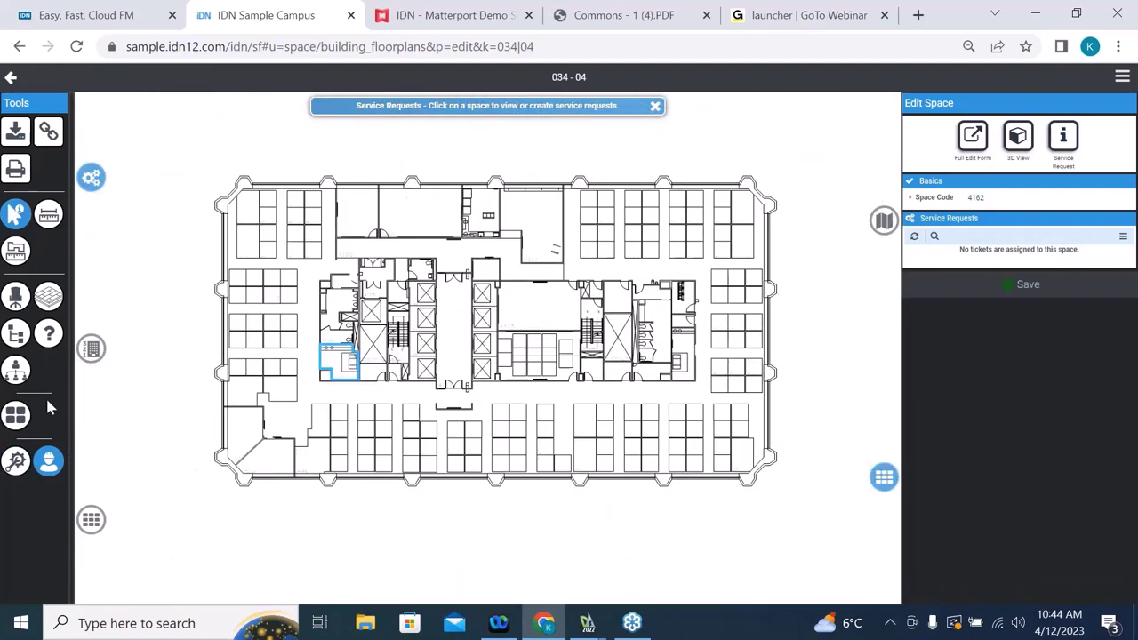
{"action": "left_click", "coordinate": [55, 462]}
{"action": "scroll", "coordinate": [370, 404], "scroll_direction": "up", "scroll_amount": 5}
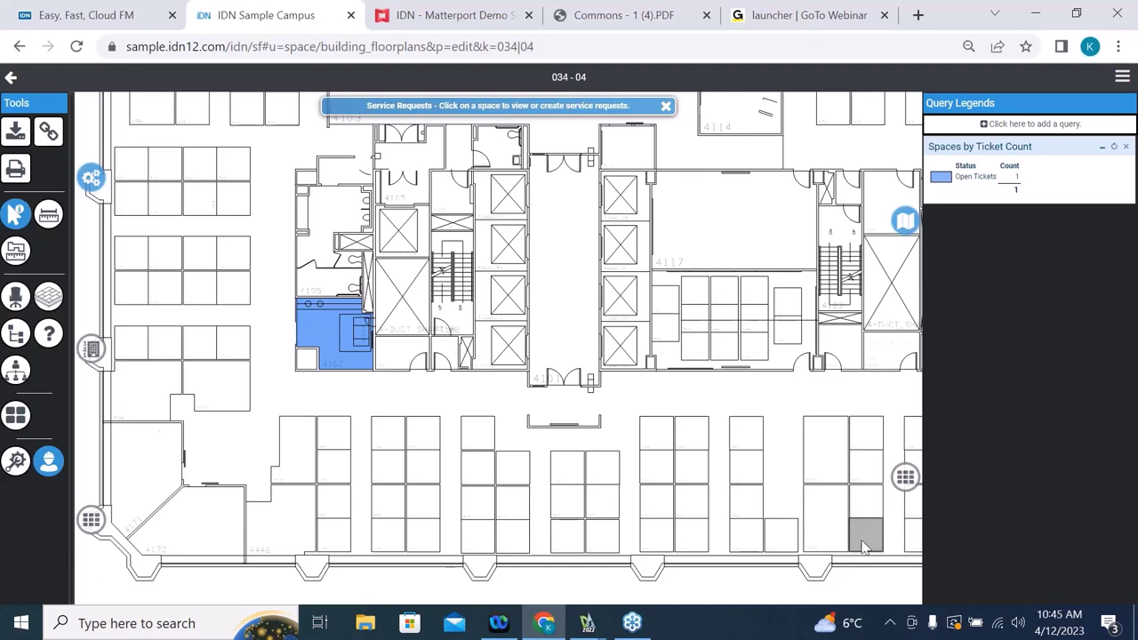
Step: Refresh the page to load space 4162's service requests and open its Custodial - Empty Trash request for editing
{"action": "left_click", "coordinate": [342, 330]}
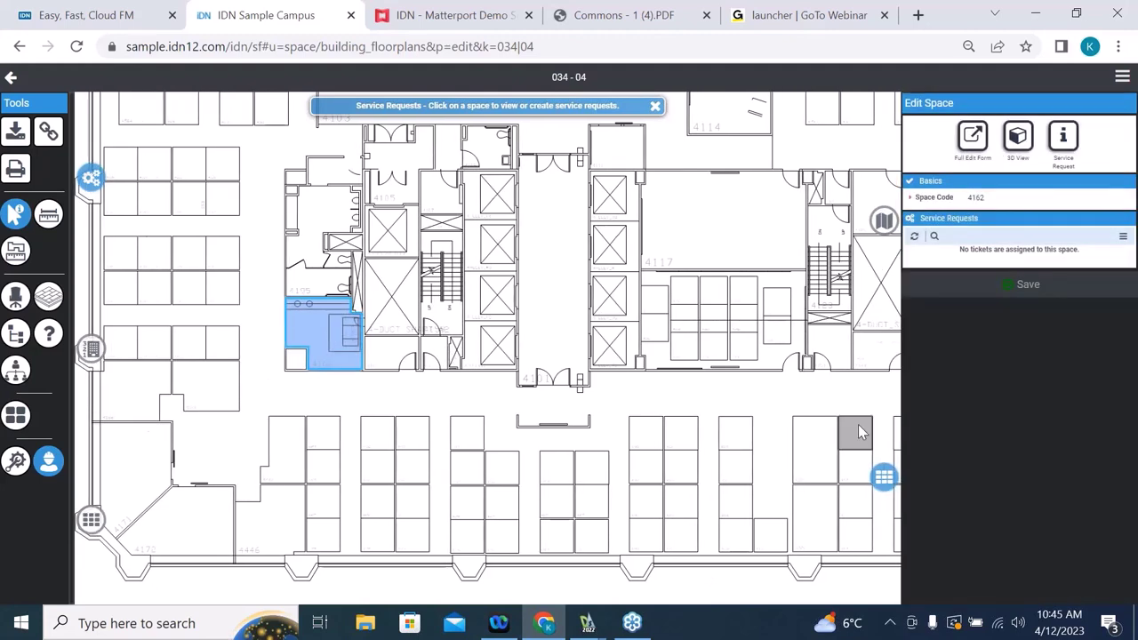
{"action": "left_click", "coordinate": [78, 48]}
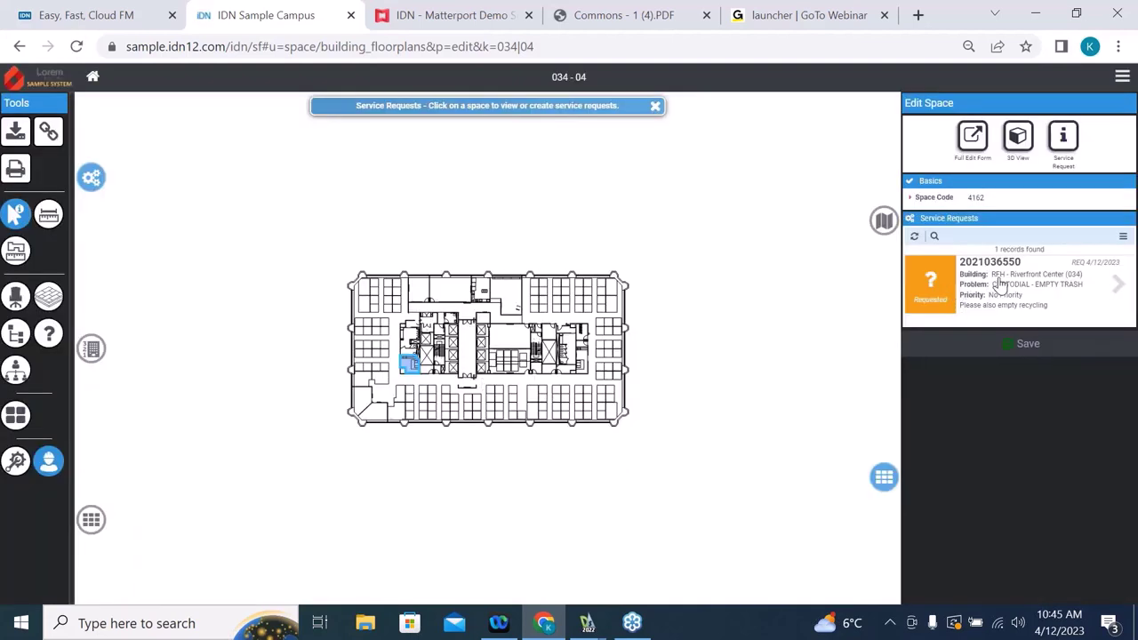
{"action": "left_click", "coordinate": [1092, 285]}
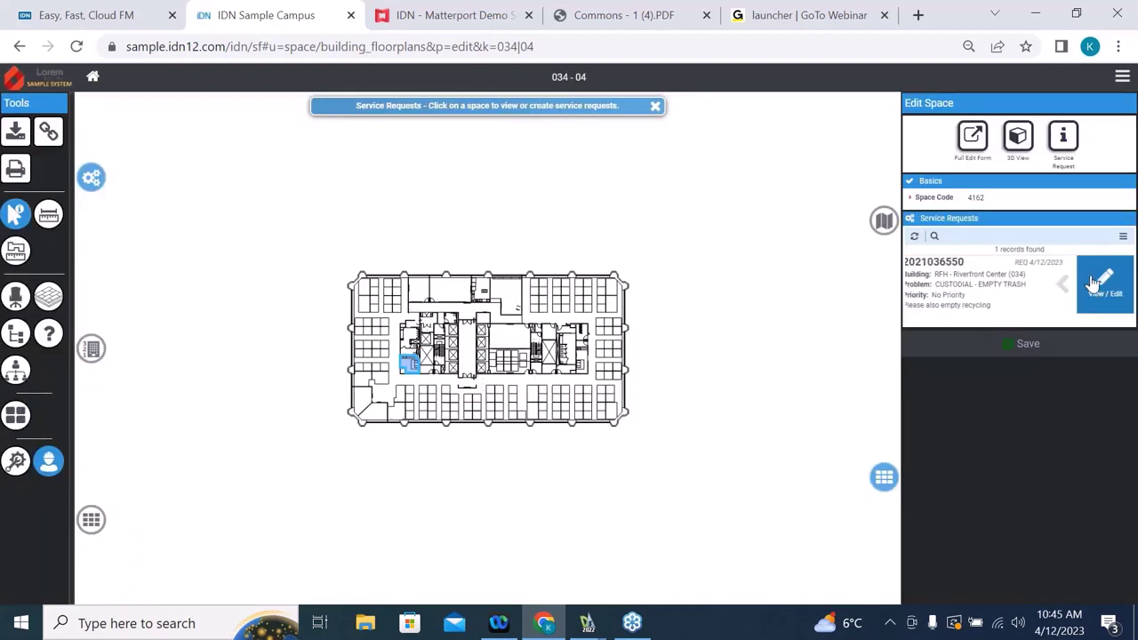
{"action": "left_click", "coordinate": [1094, 283]}
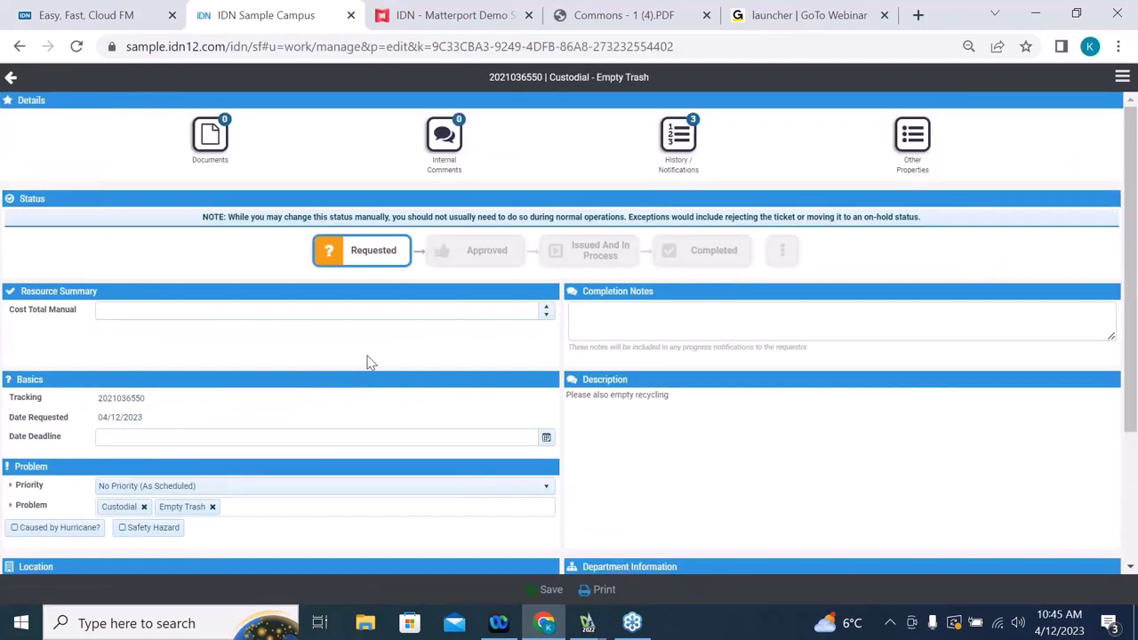
Step: Change the Empty Trash request's status to Approved, giving "approved" as the reason
{"action": "left_click", "coordinate": [474, 243]}
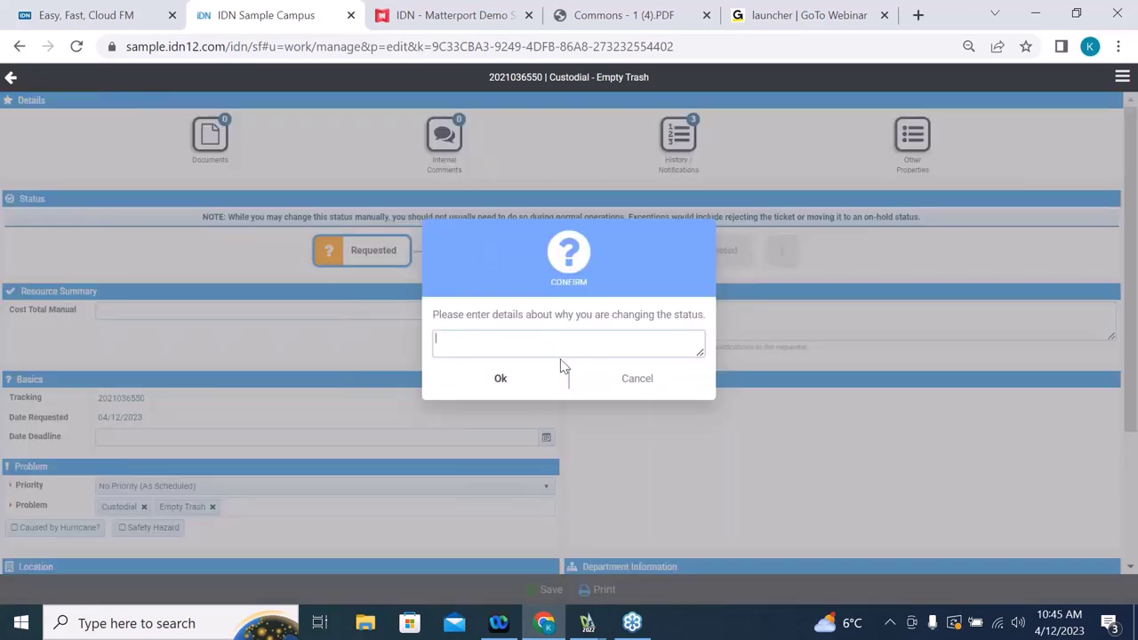
{"action": "type", "text": "approved"}
{"action": "left_click", "coordinate": [500, 378]}
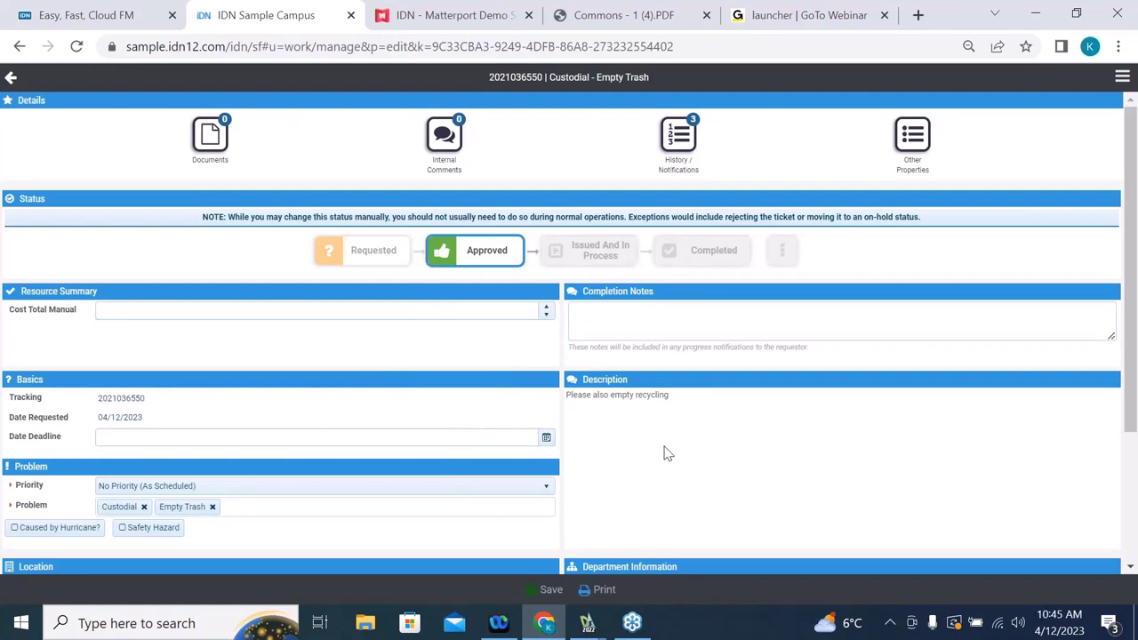
Step: Review the rest of the request form, generate its printable work order, and view the report's second page
{"action": "scroll", "coordinate": [521, 449], "scroll_direction": "down", "scroll_amount": 2}
{"action": "scroll", "coordinate": [705, 335], "scroll_direction": "up", "scroll_amount": 2}
{"action": "scroll", "coordinate": [330, 376], "scroll_direction": "down", "scroll_amount": 2}
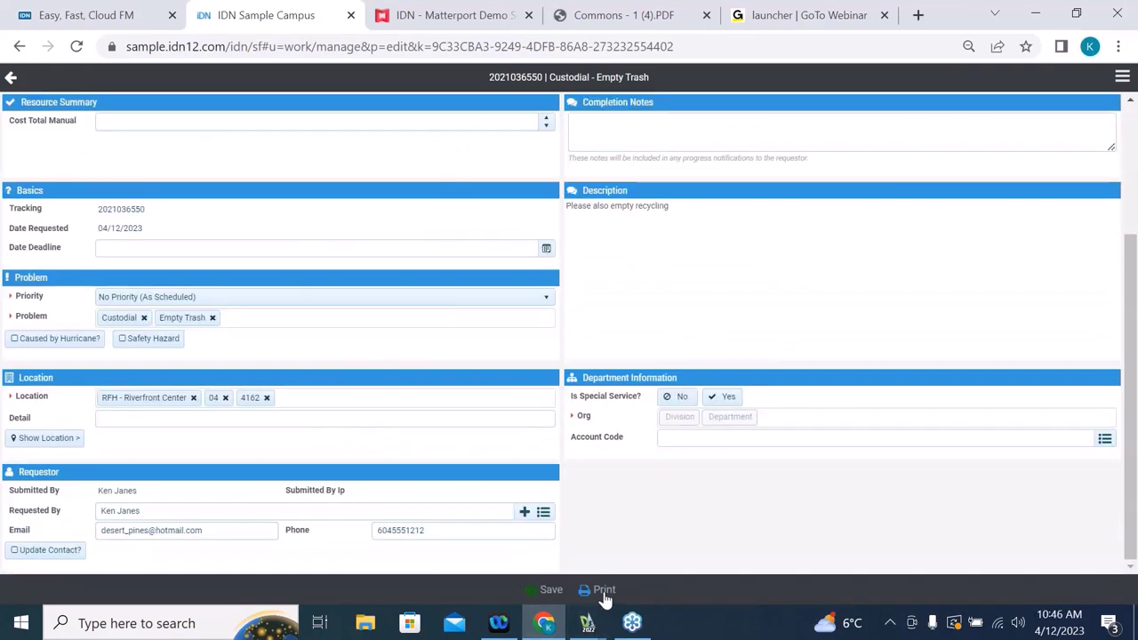
{"action": "left_click", "coordinate": [604, 589]}
{"action": "left_click", "coordinate": [488, 371]}
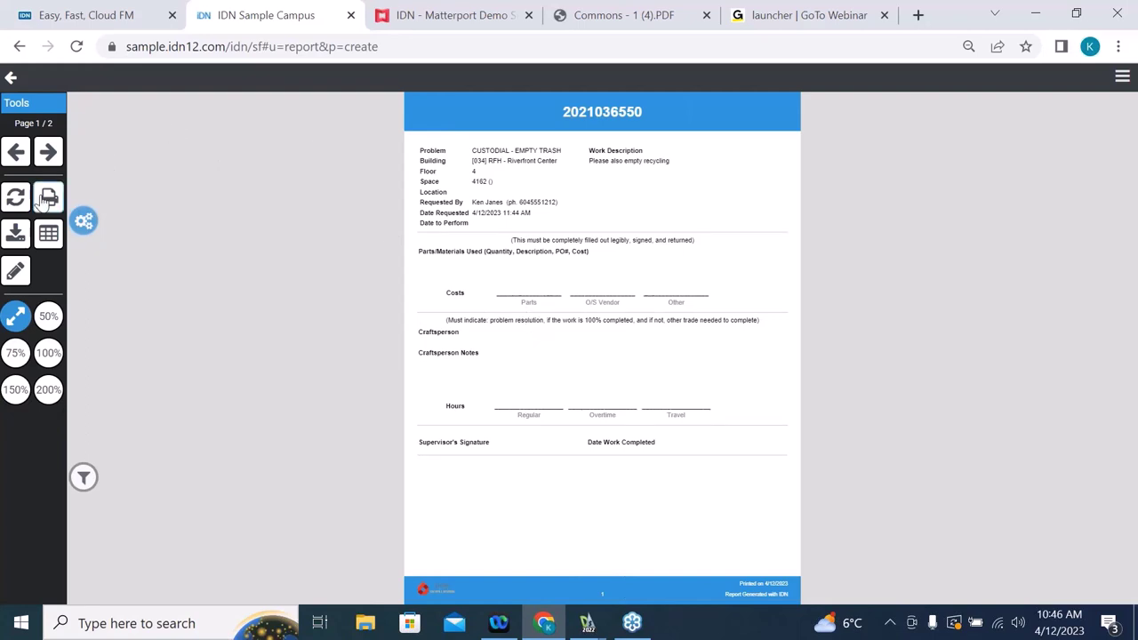
{"action": "left_click", "coordinate": [48, 152]}
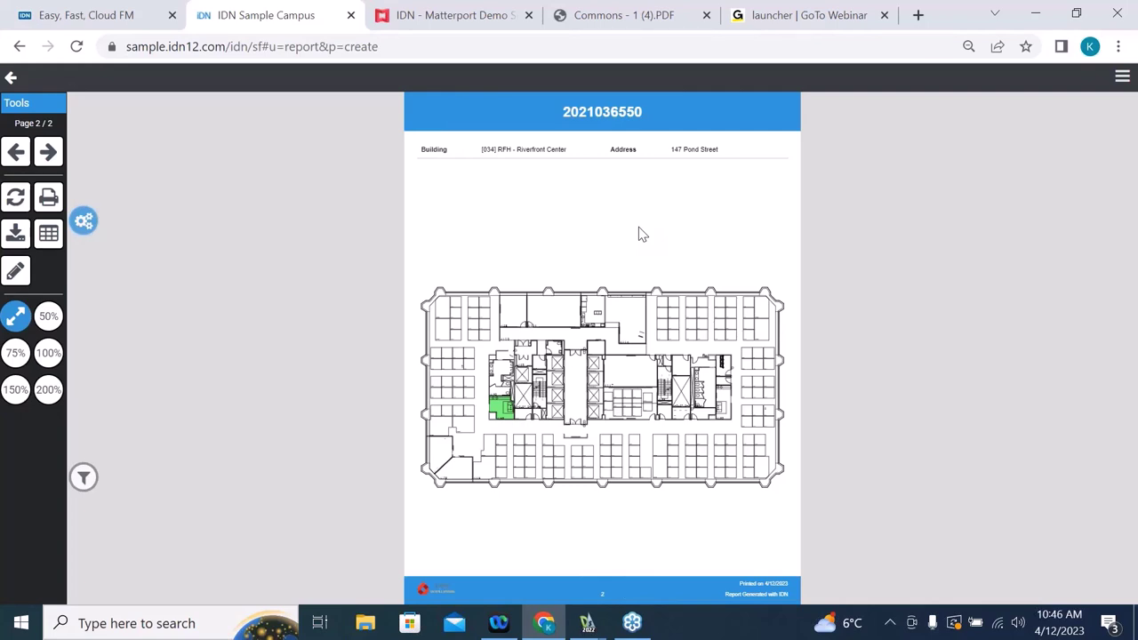
Step: Switch to the spaceandwork.net site and examine the Learn how sections on building and floor records and company data, returning to the home page
{"action": "left_click", "coordinate": [89, 18]}
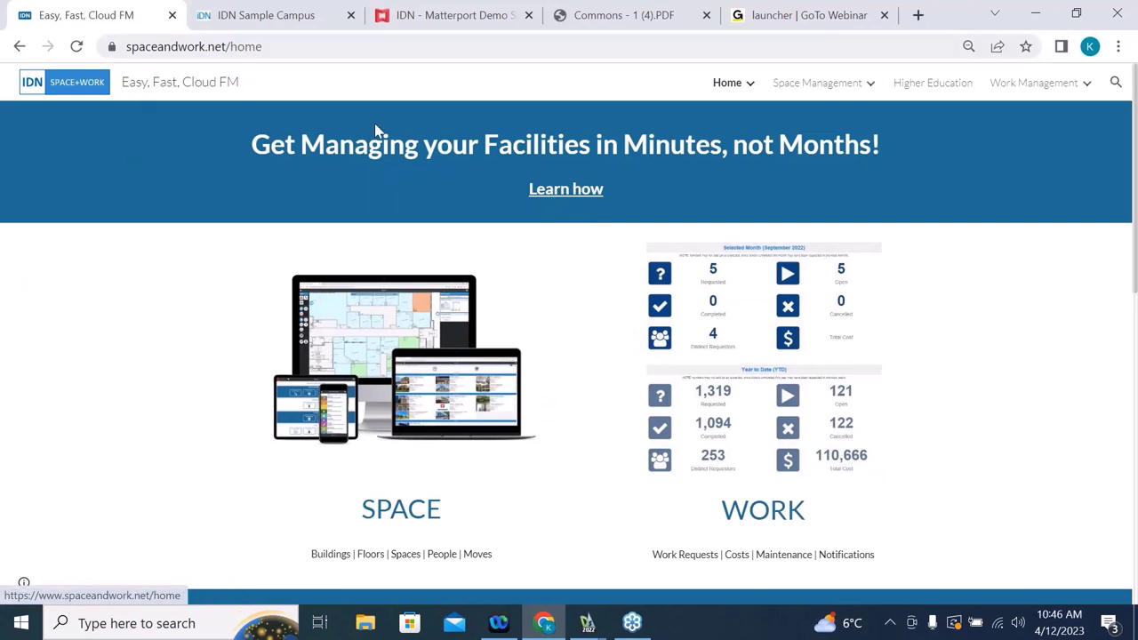
{"action": "left_click", "coordinate": [584, 190]}
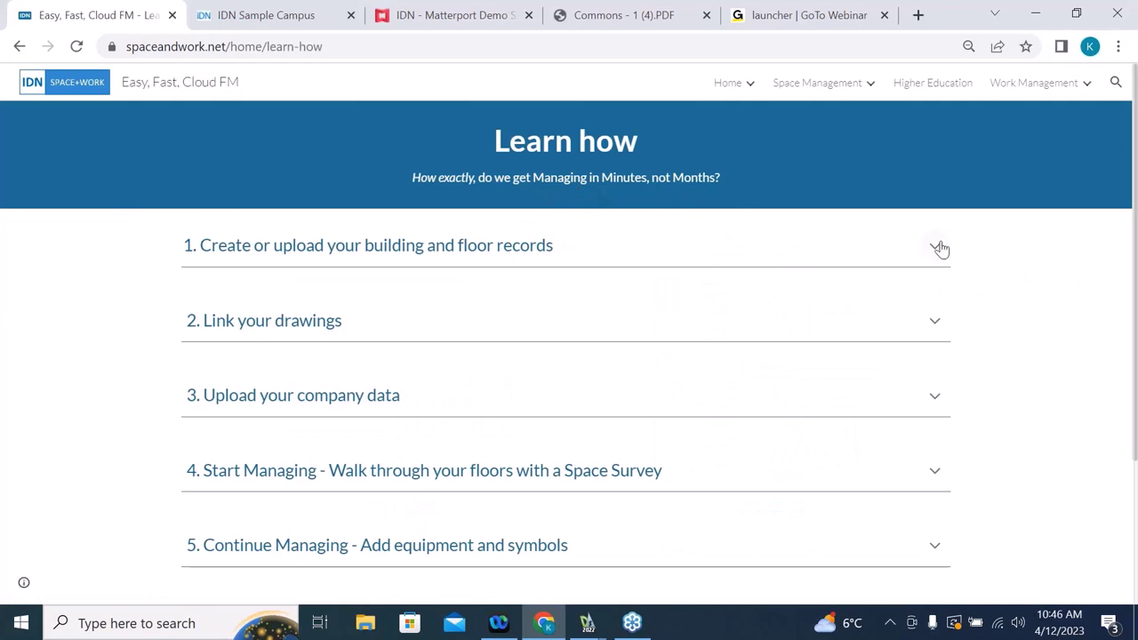
{"action": "left_click", "coordinate": [935, 247]}
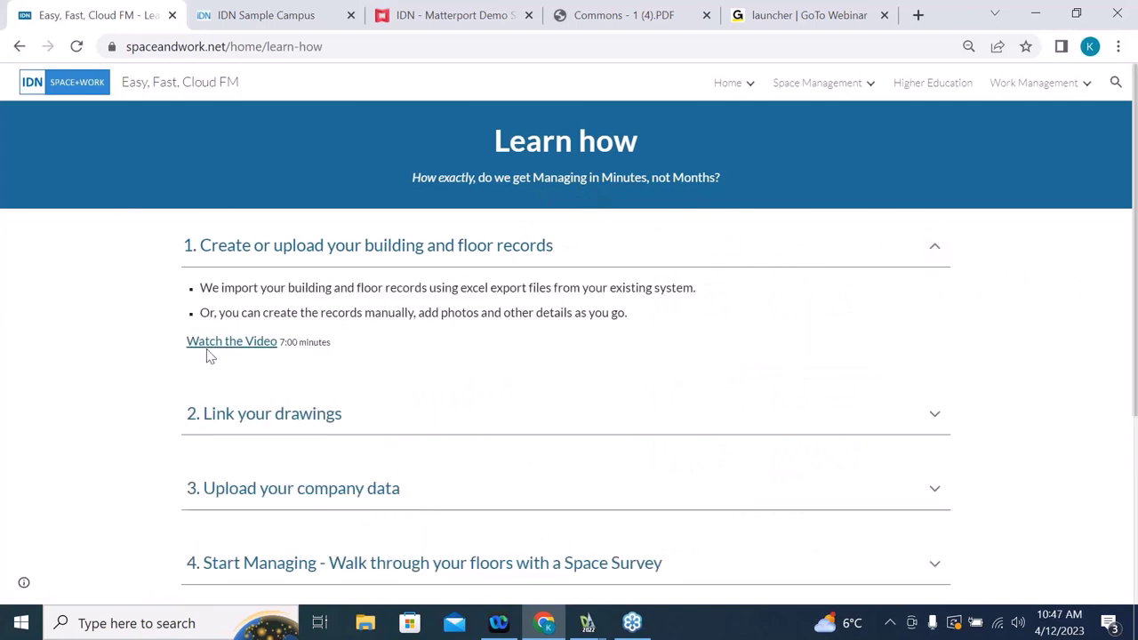
{"action": "left_click", "coordinate": [937, 250]}
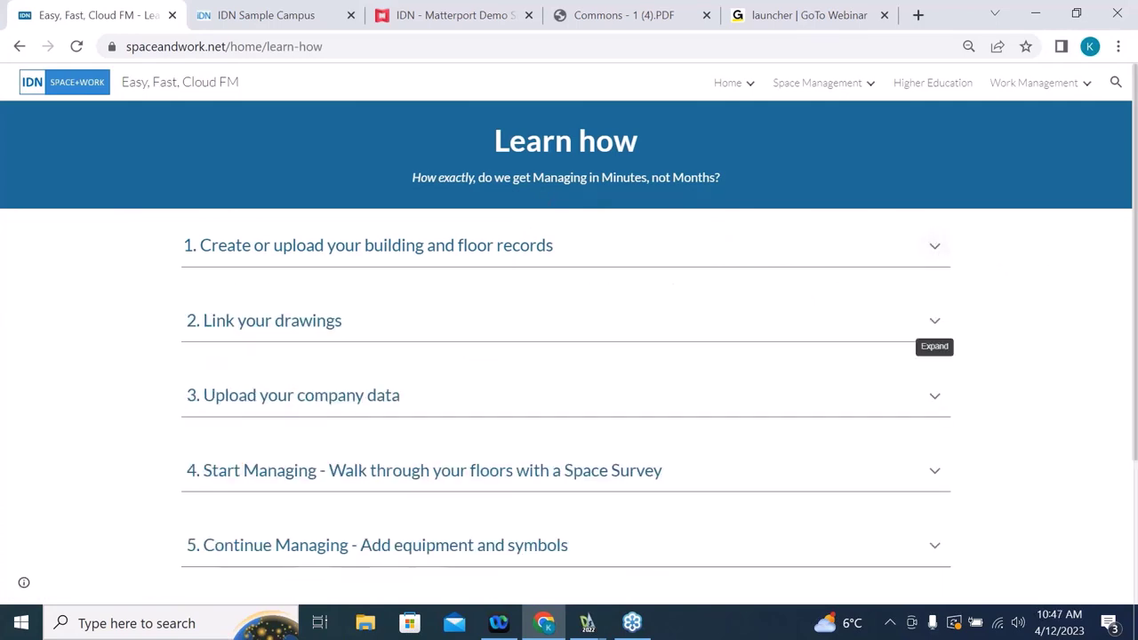
{"action": "left_click", "coordinate": [937, 402]}
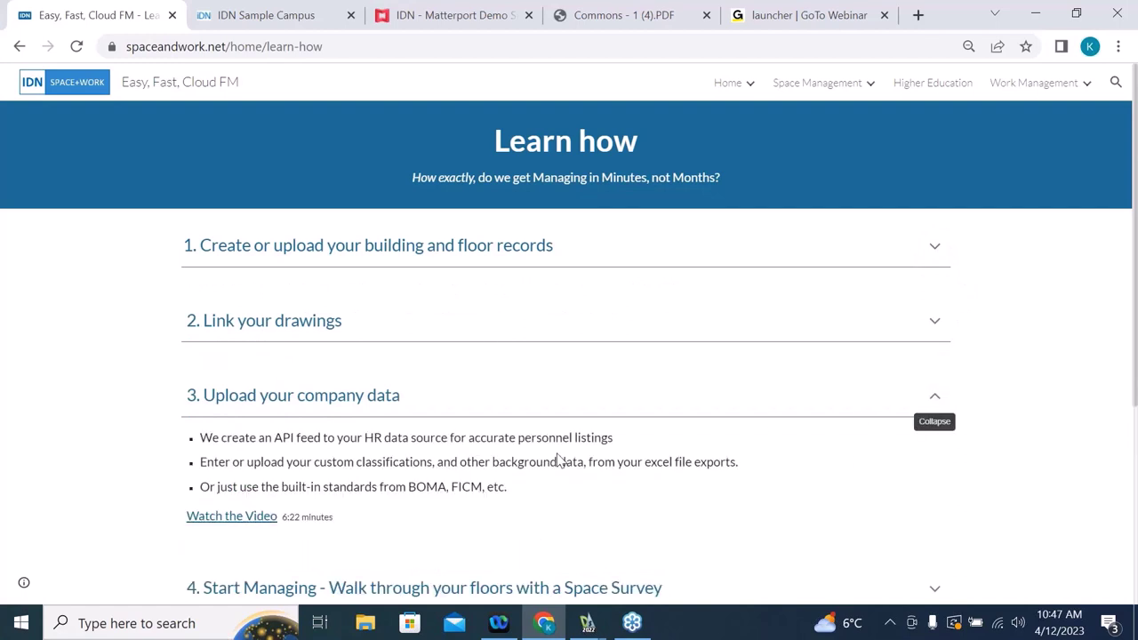
{"action": "left_click", "coordinate": [934, 402]}
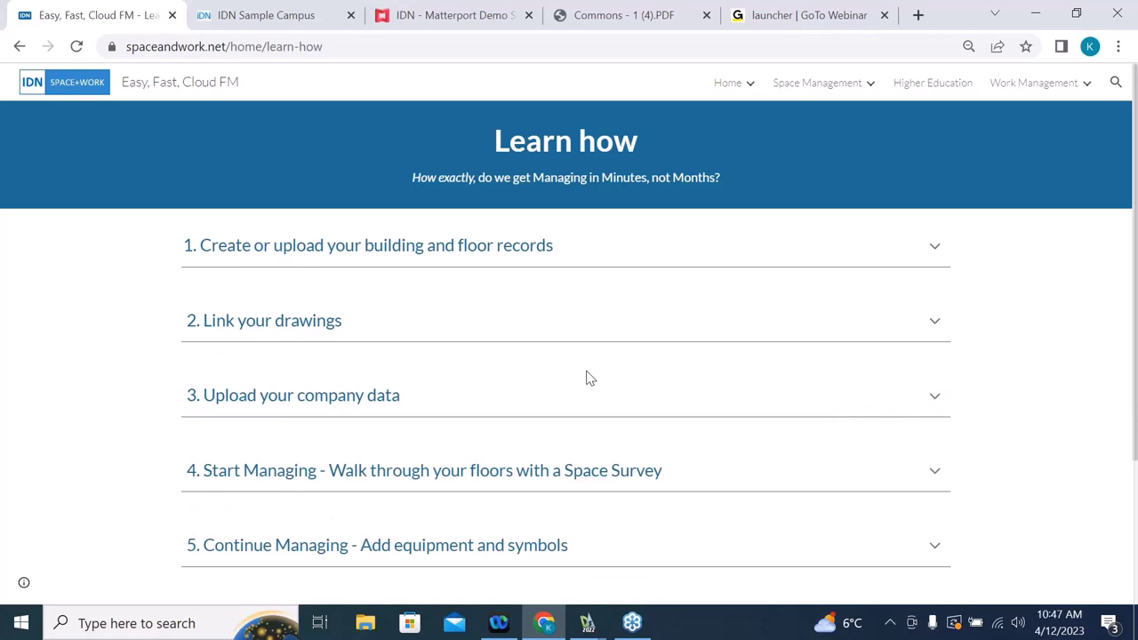
{"action": "left_click", "coordinate": [103, 89]}
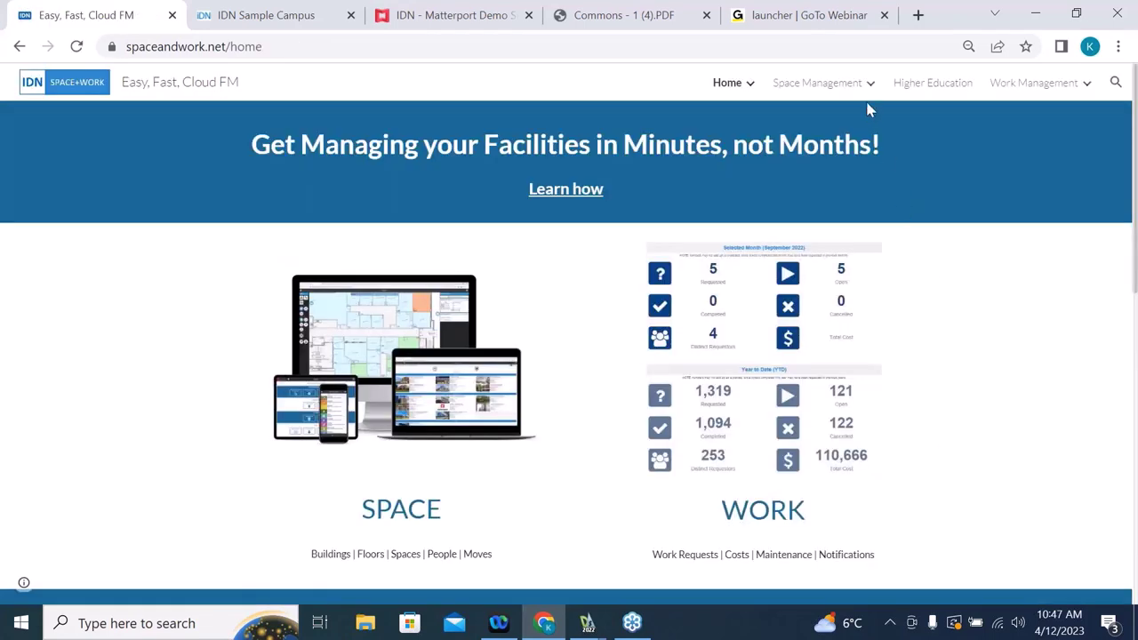
Step: Open the Move Management page of the site's Space Webinar Showcase and look over its overview video
{"action": "mouse_move", "coordinate": [869, 92]}
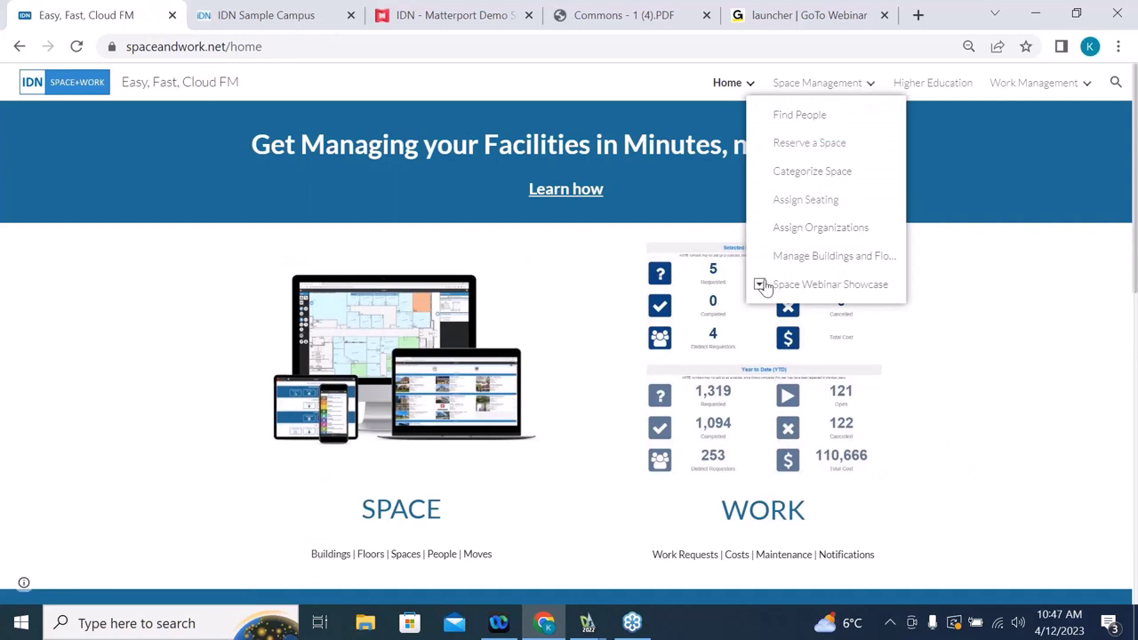
{"action": "left_click", "coordinate": [761, 285]}
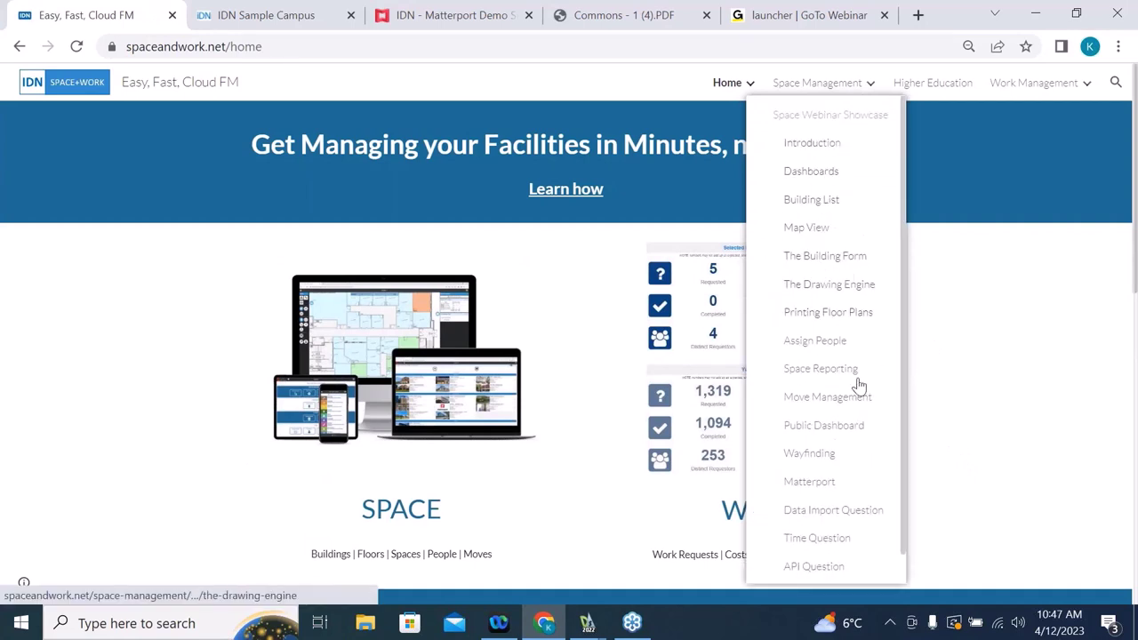
{"action": "left_click", "coordinate": [827, 399]}
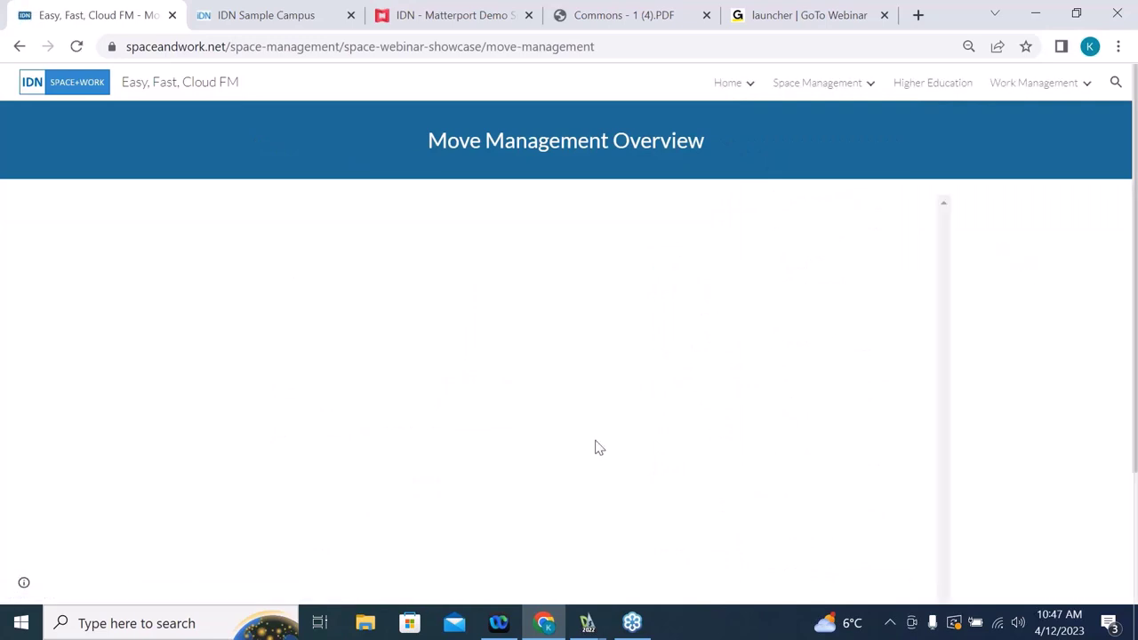
{"action": "scroll", "coordinate": [502, 347], "scroll_direction": "down", "scroll_amount": 2}
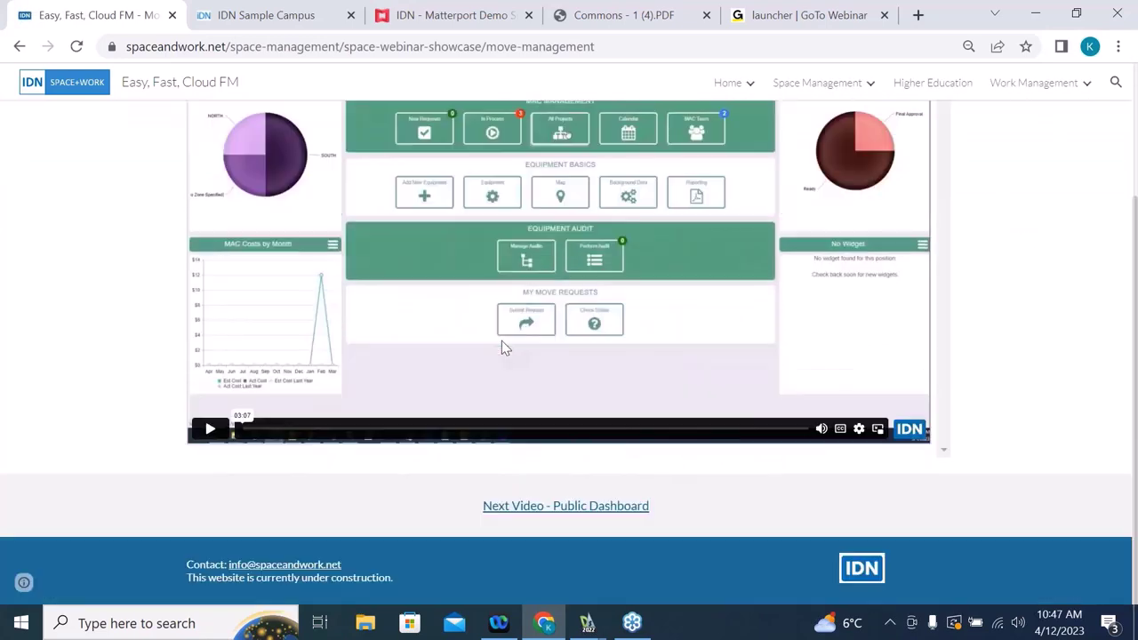
{"action": "scroll", "coordinate": [503, 346], "scroll_direction": "up", "scroll_amount": 2}
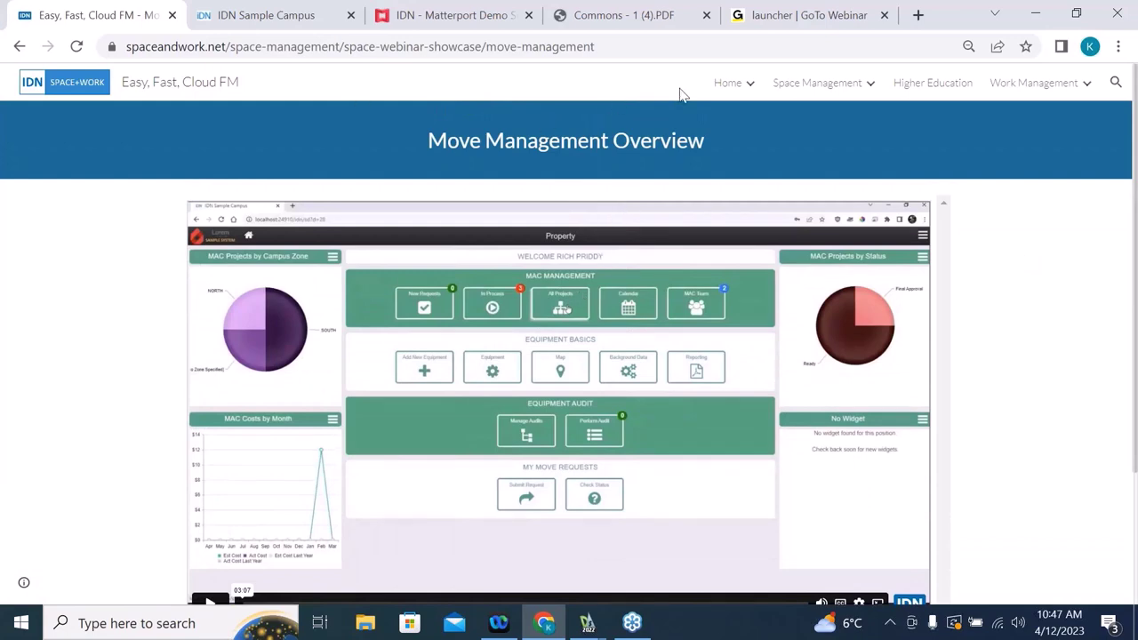
{"action": "mouse_move", "coordinate": [817, 82]}
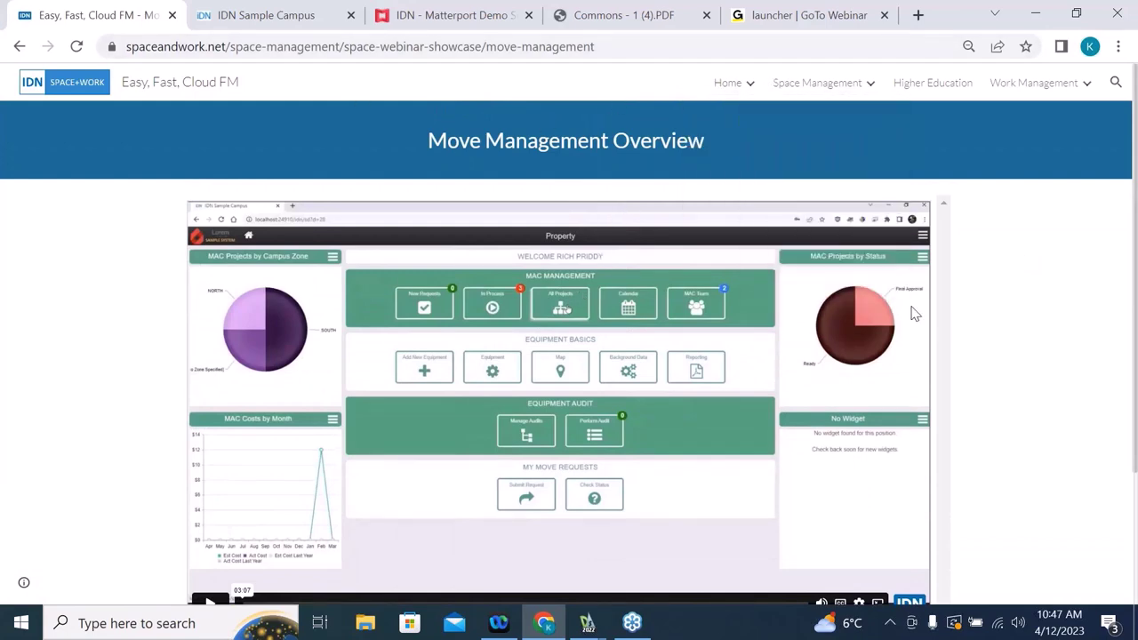